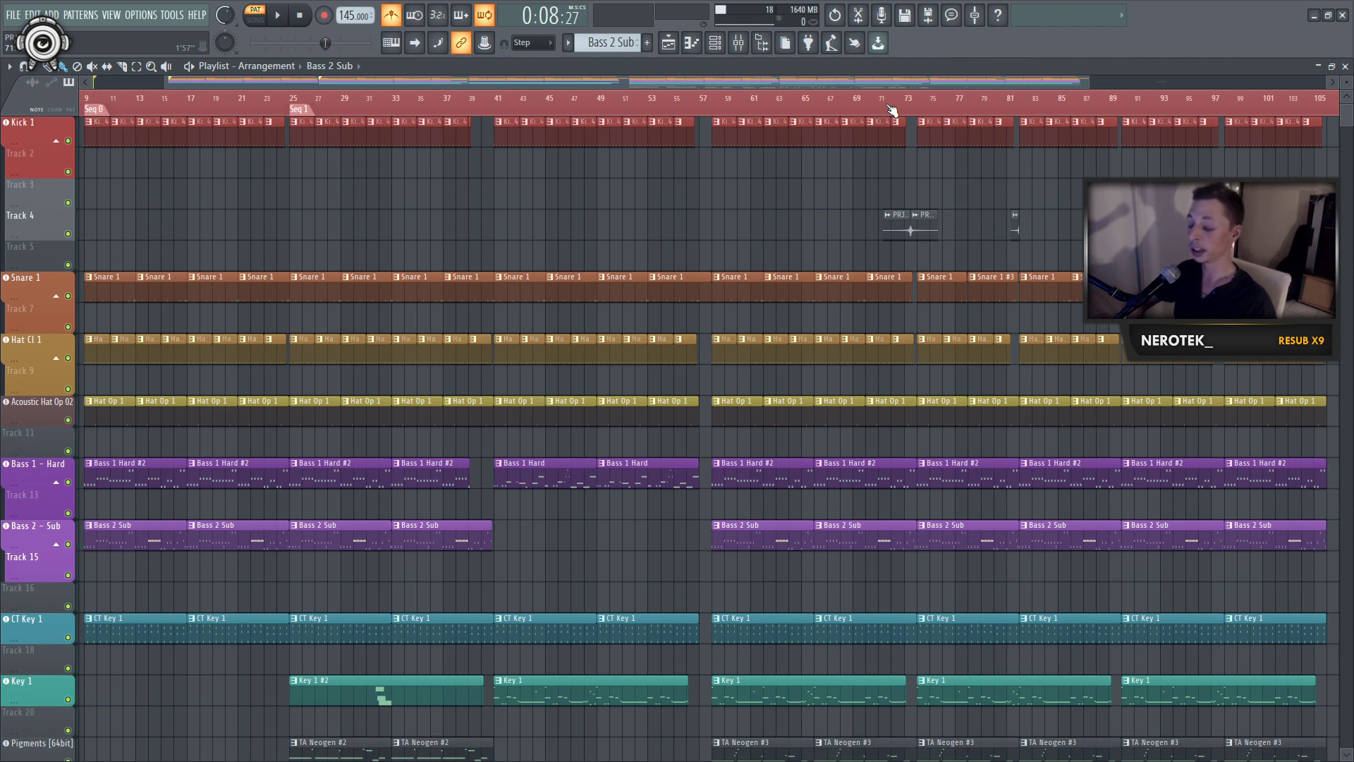
Step: Open the piano roll of the Bass 2 Sub pattern, select the first long E6 note in bar 6, and deselect it
key("F7")
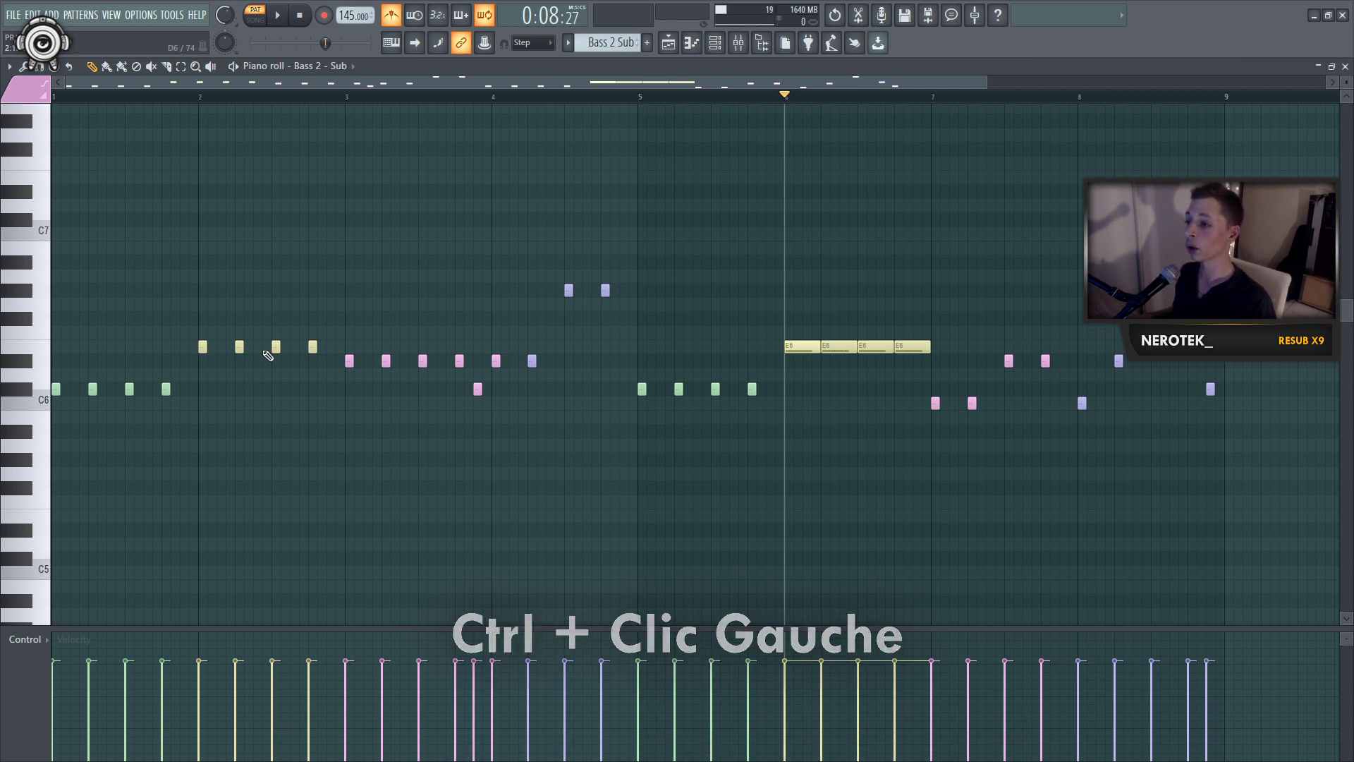
left_click(801, 345, "ctrl")
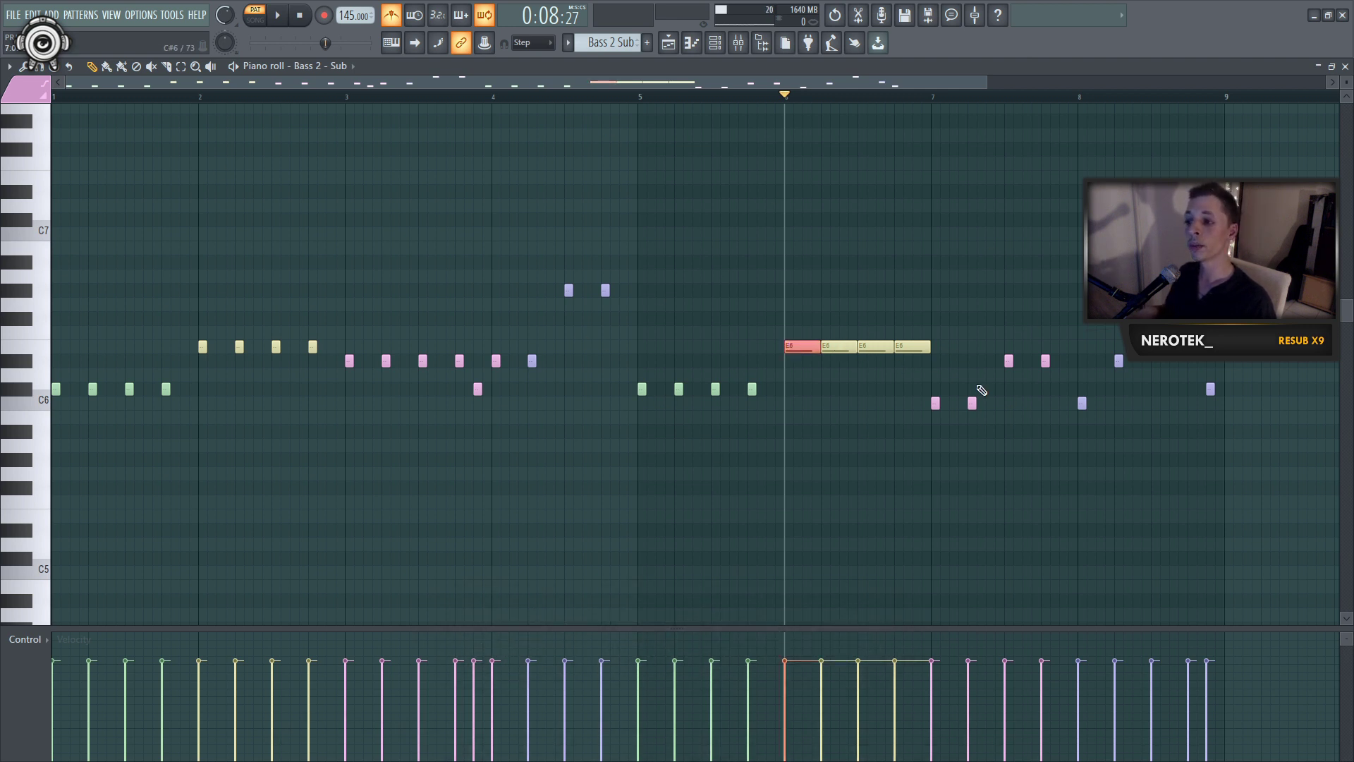
key("ctrl+d")
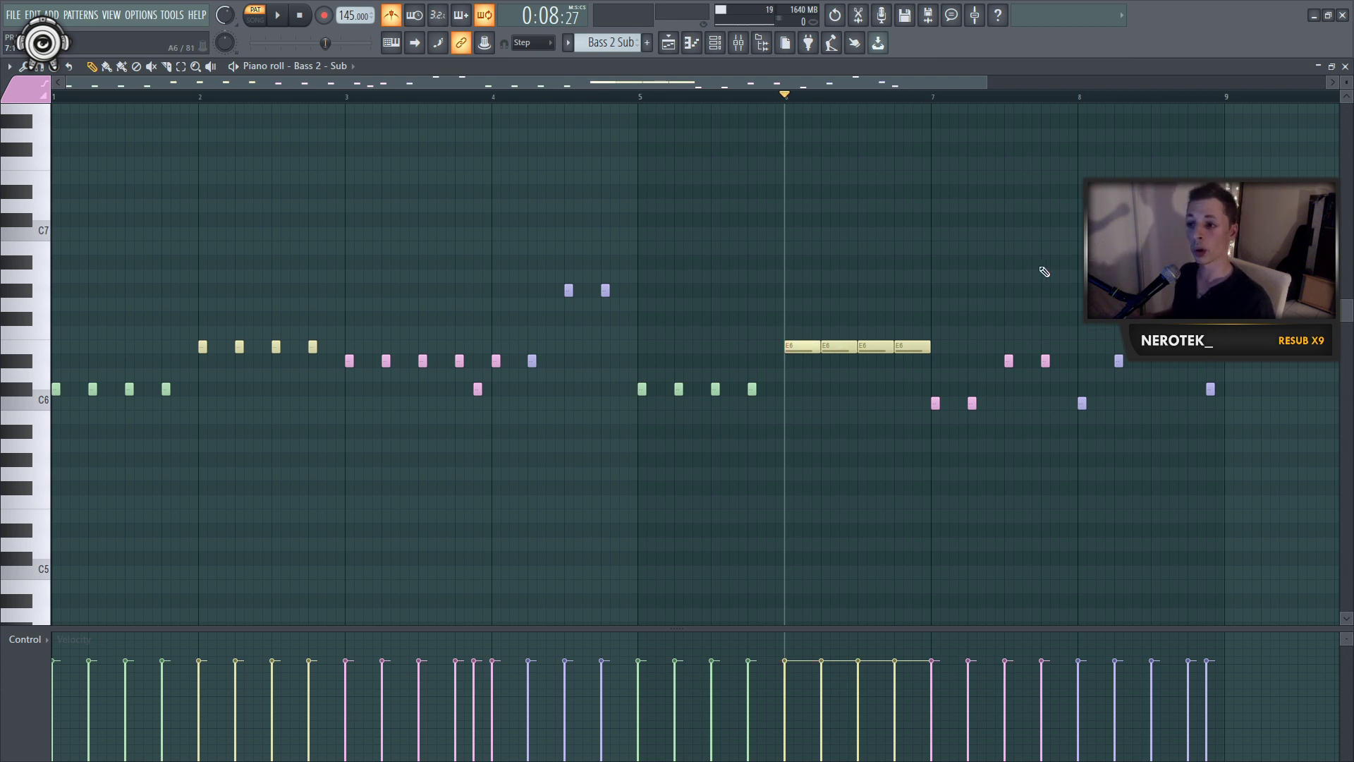
Step: Select the notes from late bar 3 through bar 8 as a block, and all notes of the pattern, clearing each selection
left_click_drag(1268, 158, 447, 562)
key("ctrl+d")
scroll(458, 318, "up", 3)
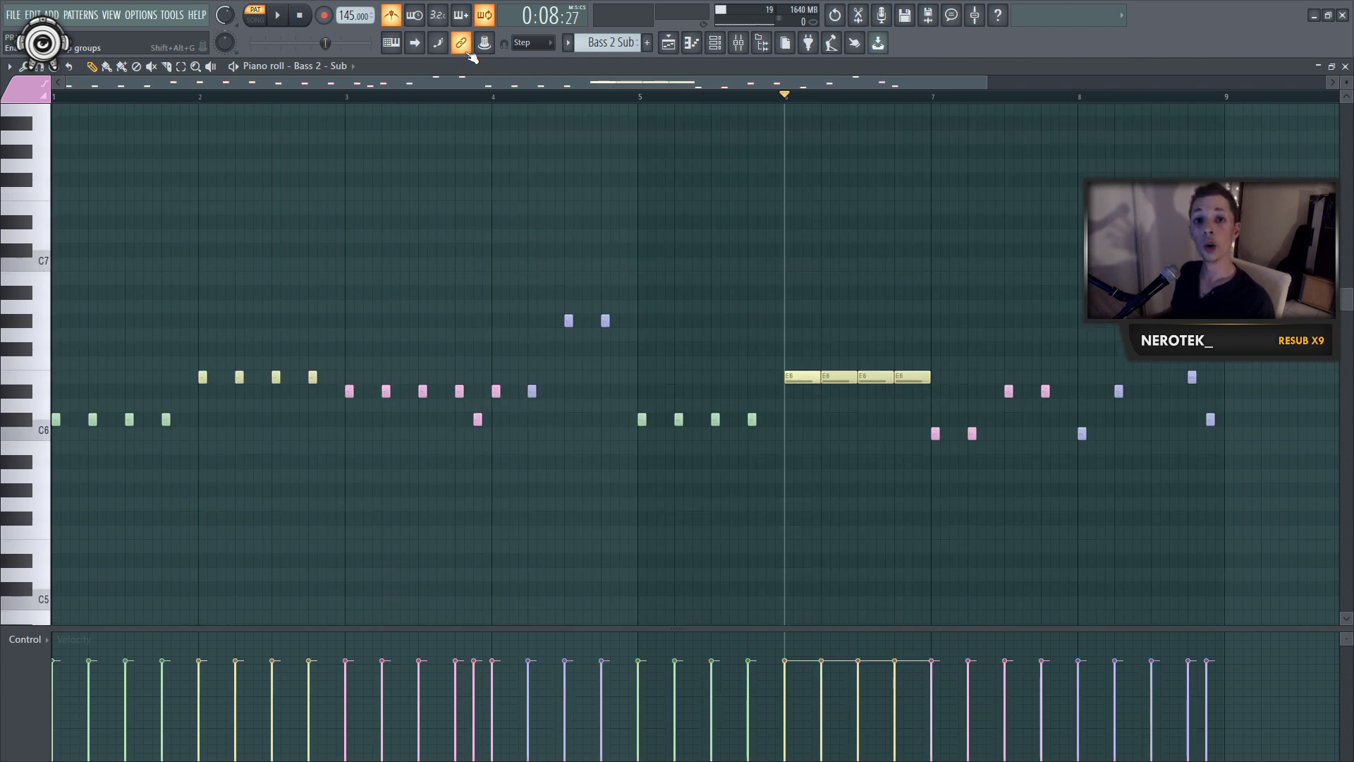
key("ctrl+a")
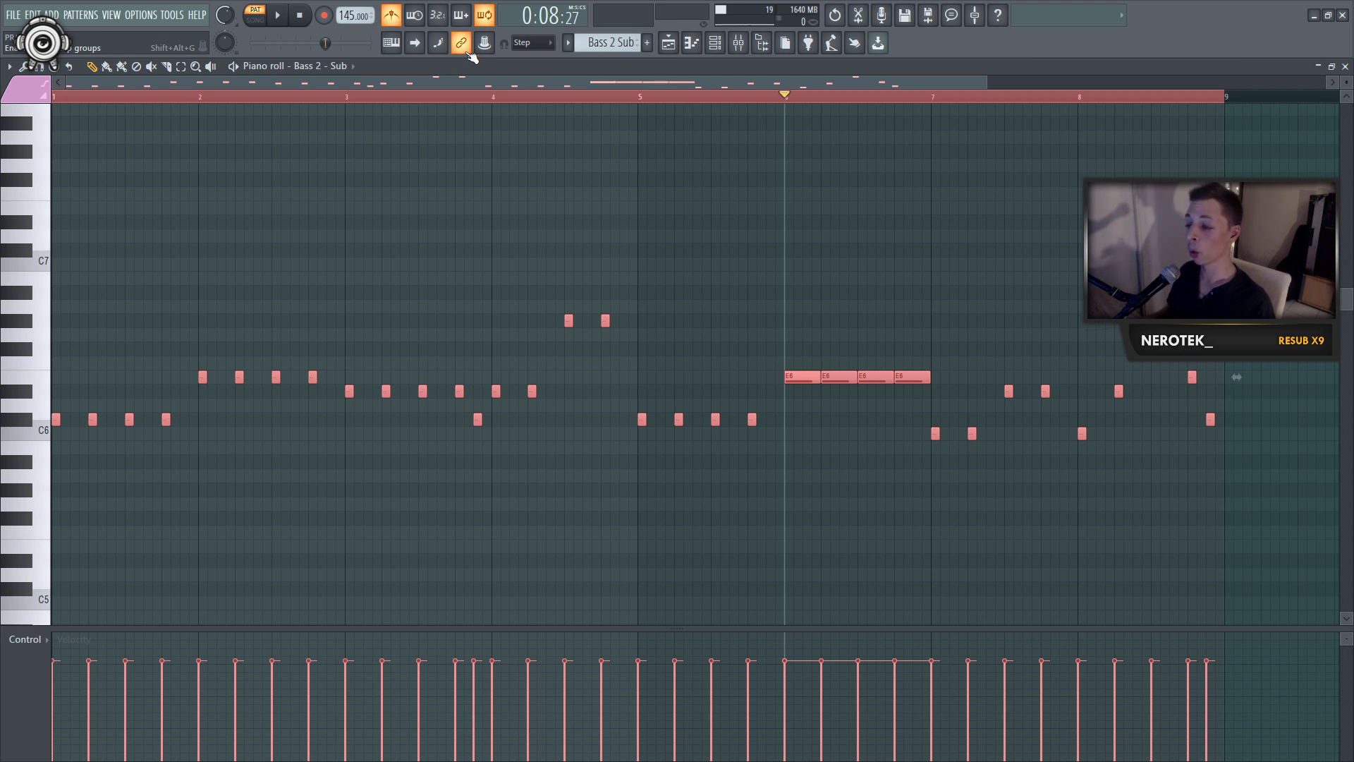
key("ctrl+d")
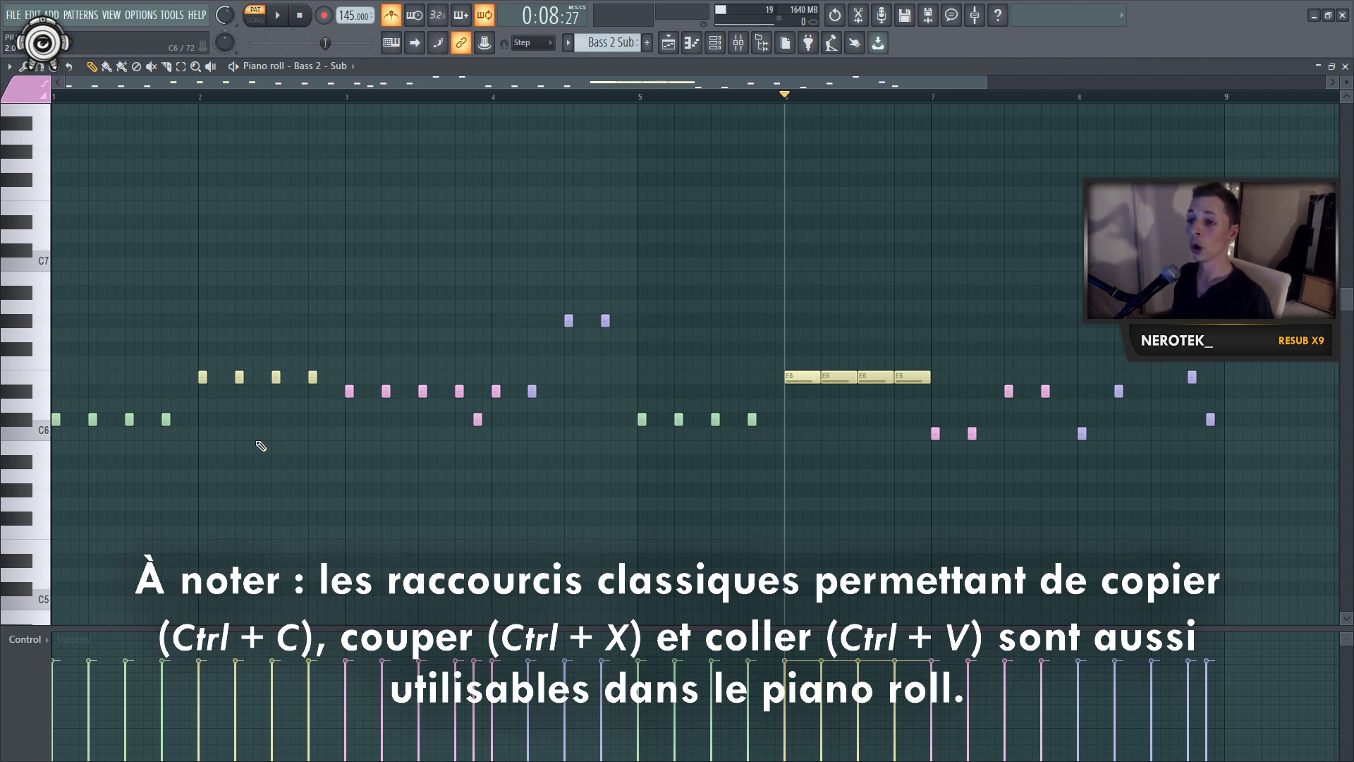
Step: Select the four green C#6 notes in bar 5, invert the selection, and deselect everything
left_click(25, 430)
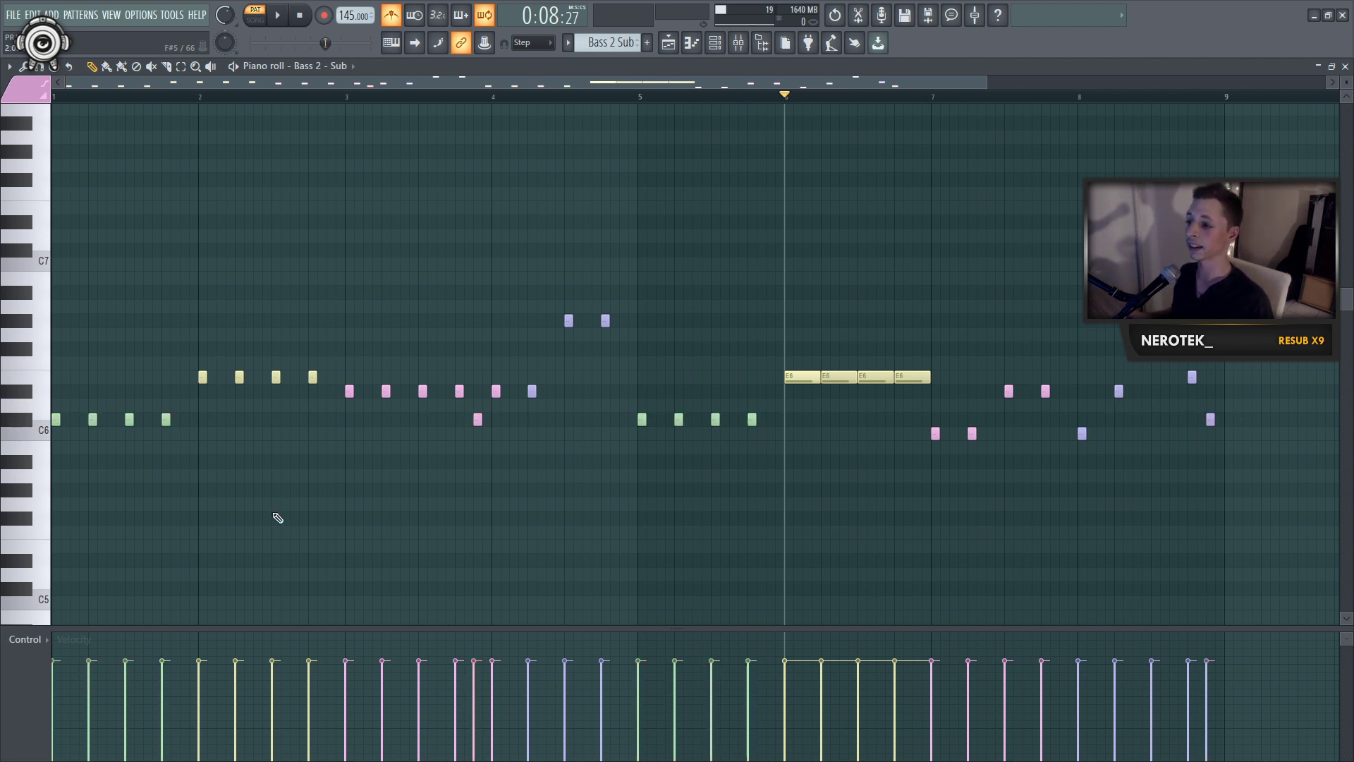
key("shift+i")
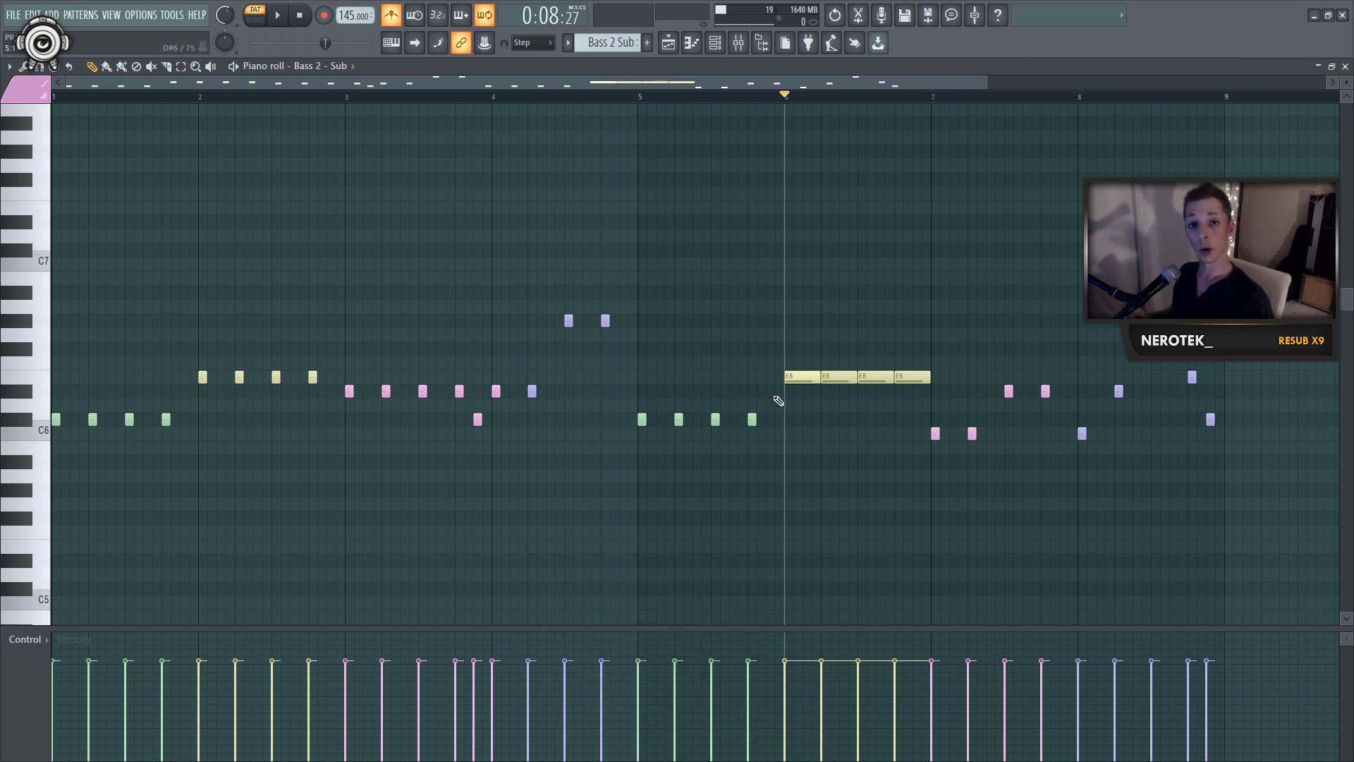
left_click_drag(782, 400, 637, 462)
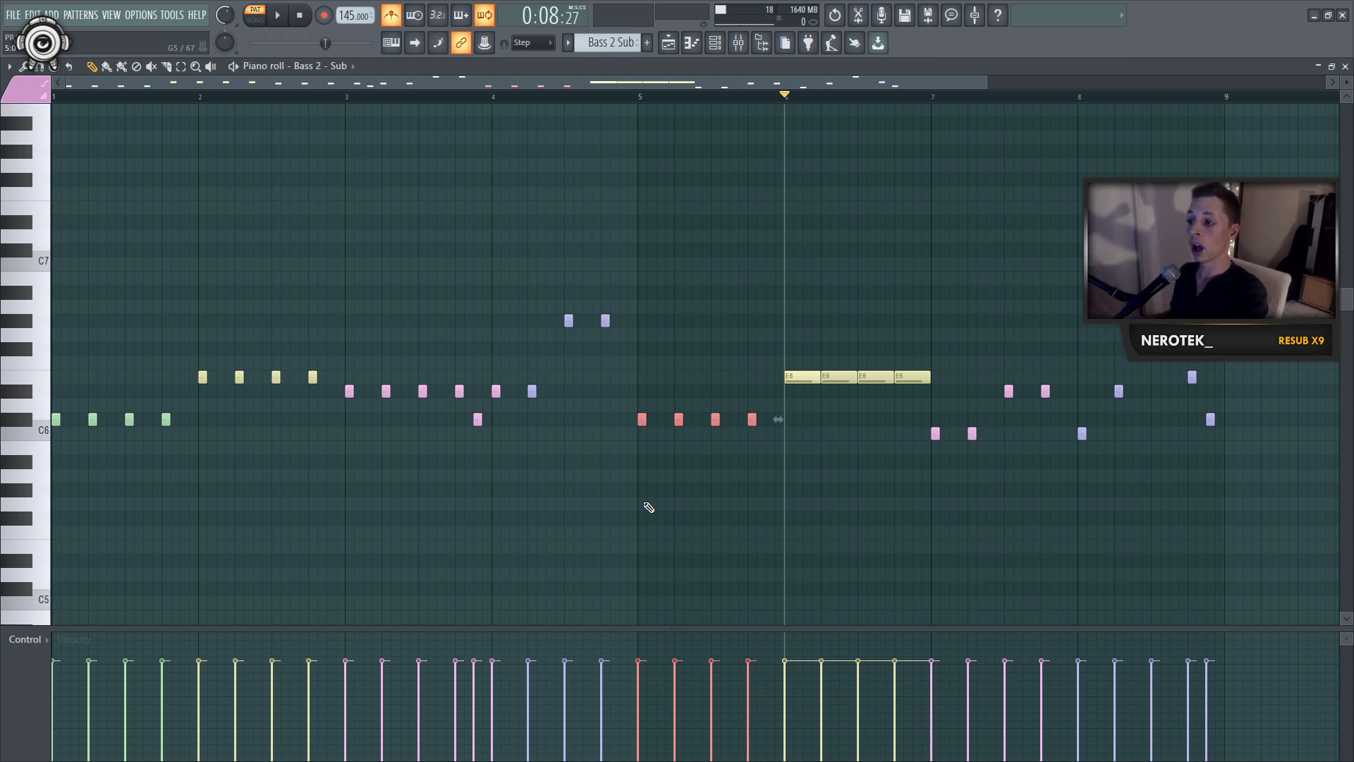
key("ctrl+a")
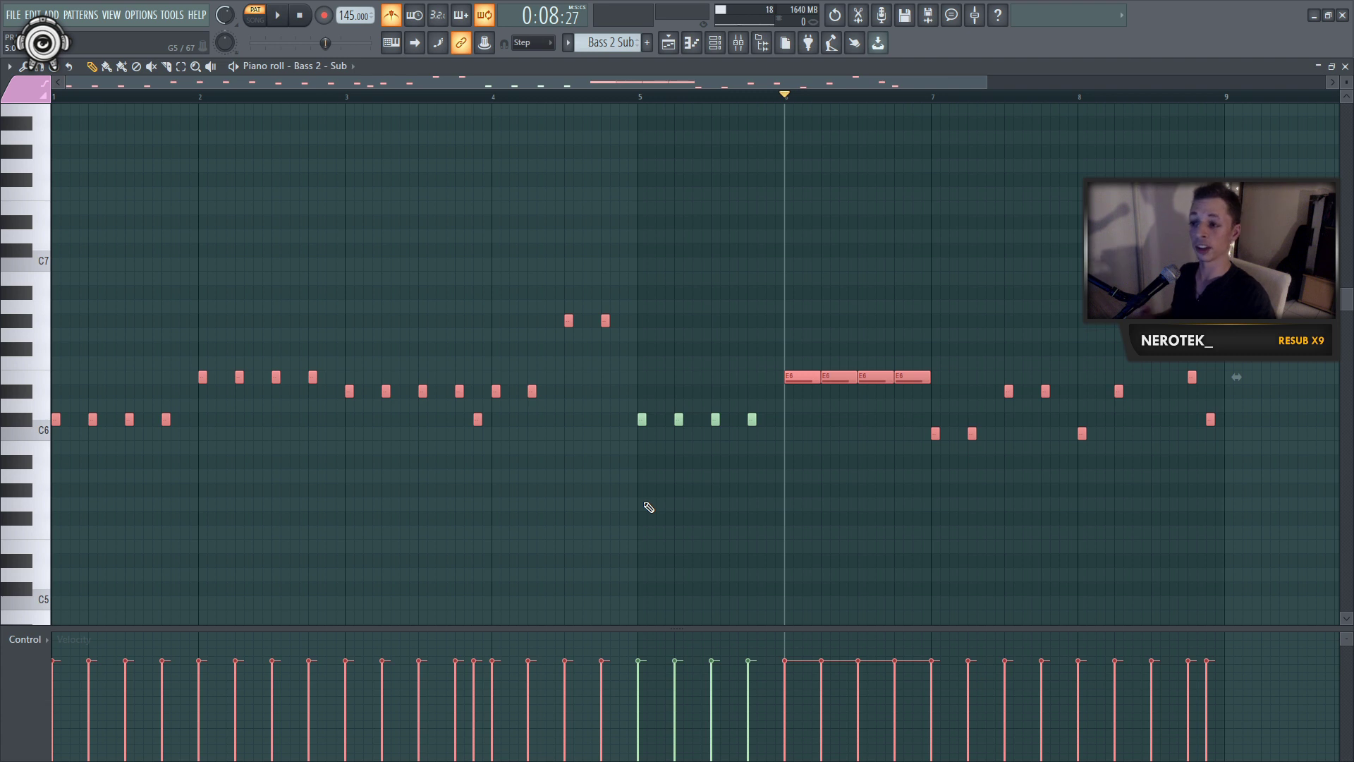
key("ctrl+d")
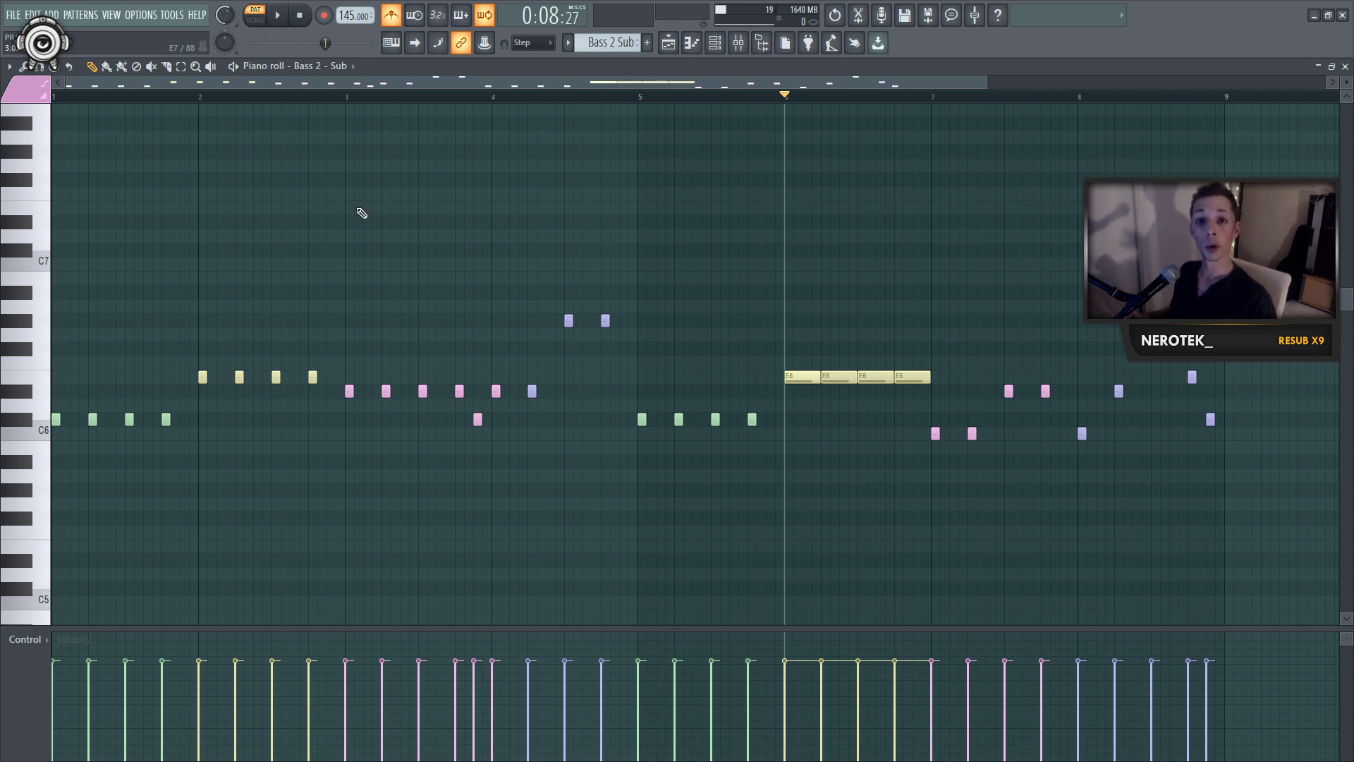
Step: Select all pink notes by their colour group, and clear the selection
left_click(31, 97)
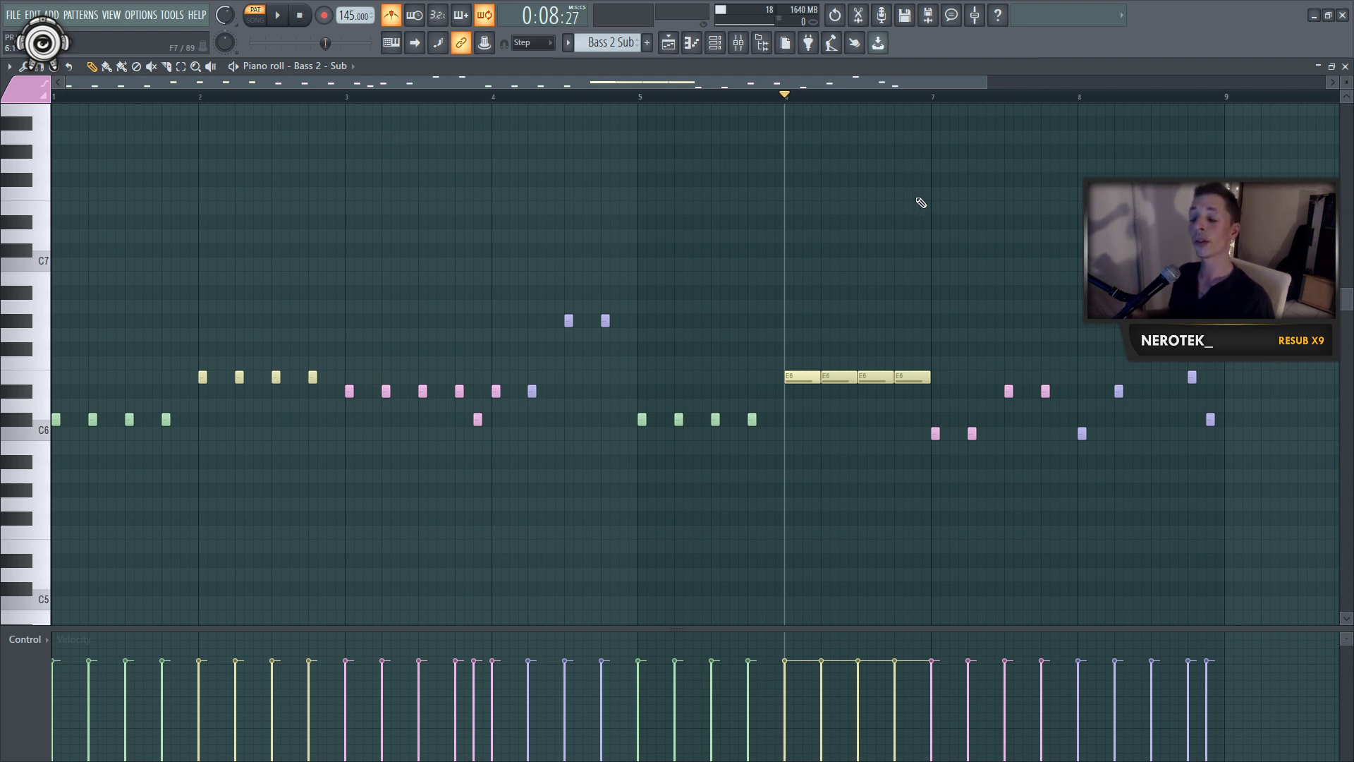
key("shift+c")
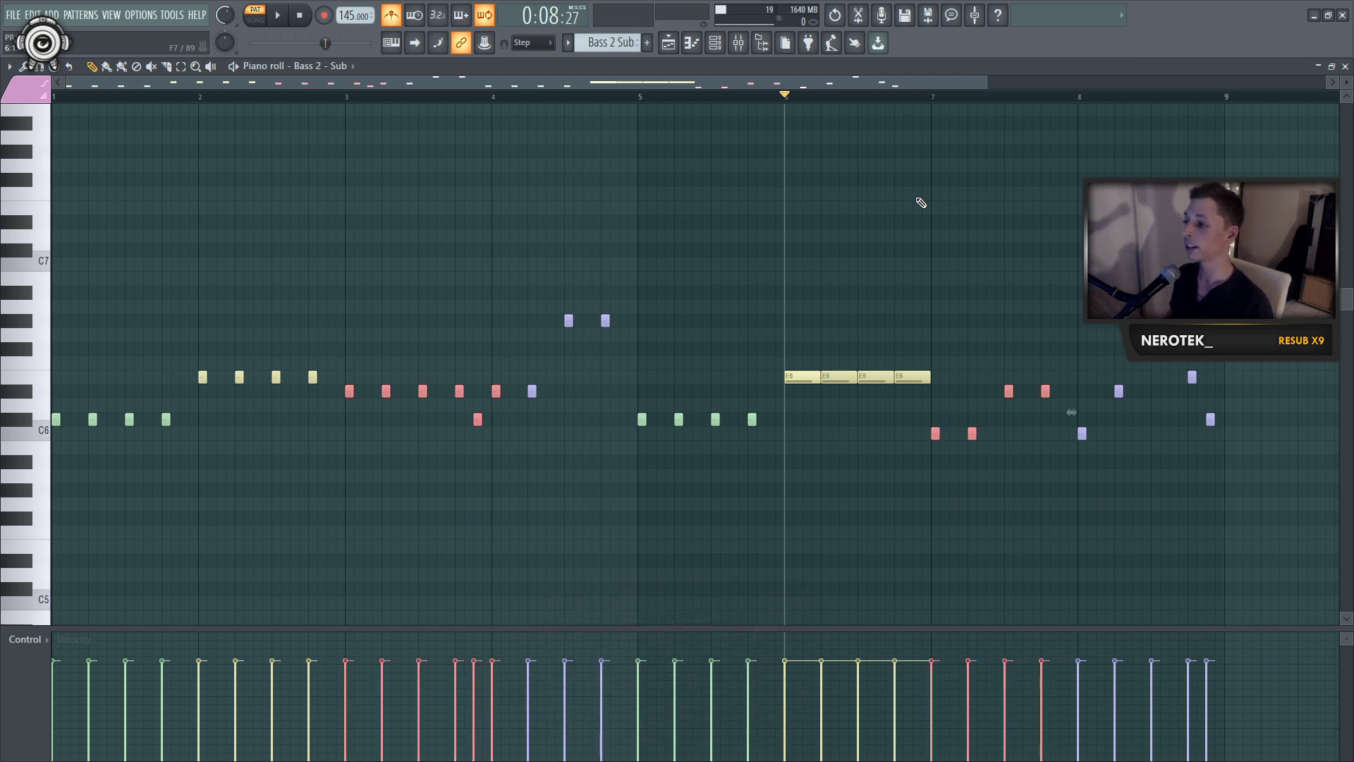
left_click(920, 198)
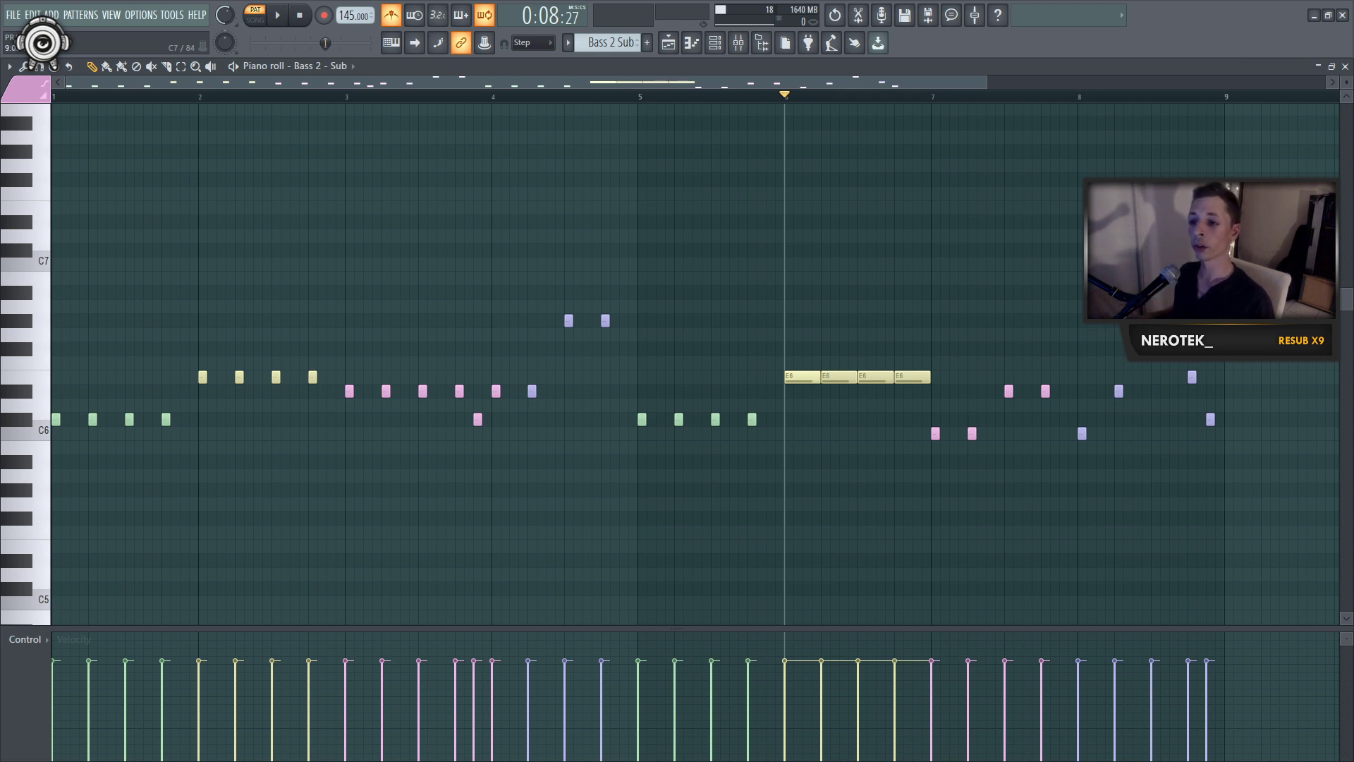
Step: Assign the four notes in bar 8 to the green colour group 16, and recolour them light blue
left_click_drag(1297, 322, 1087, 514)
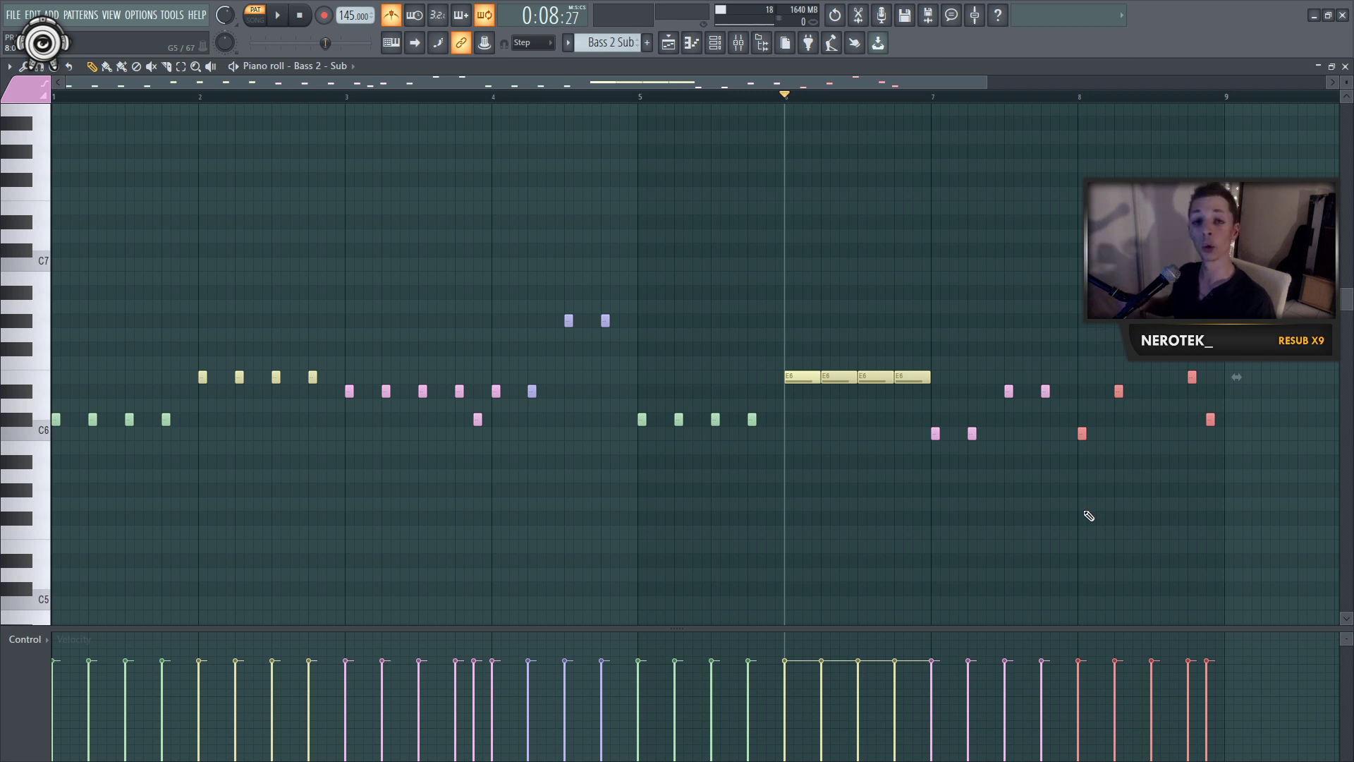
left_click(26, 99)
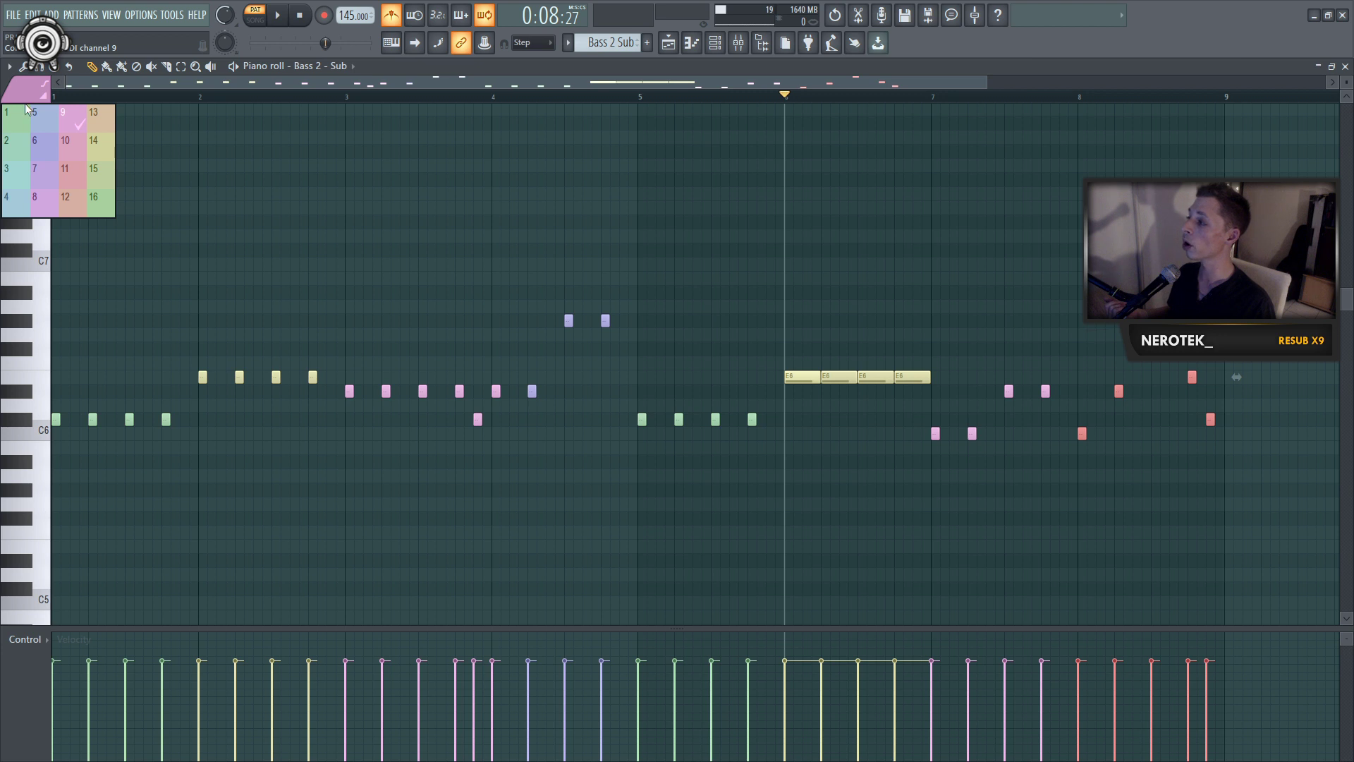
left_click(102, 210)
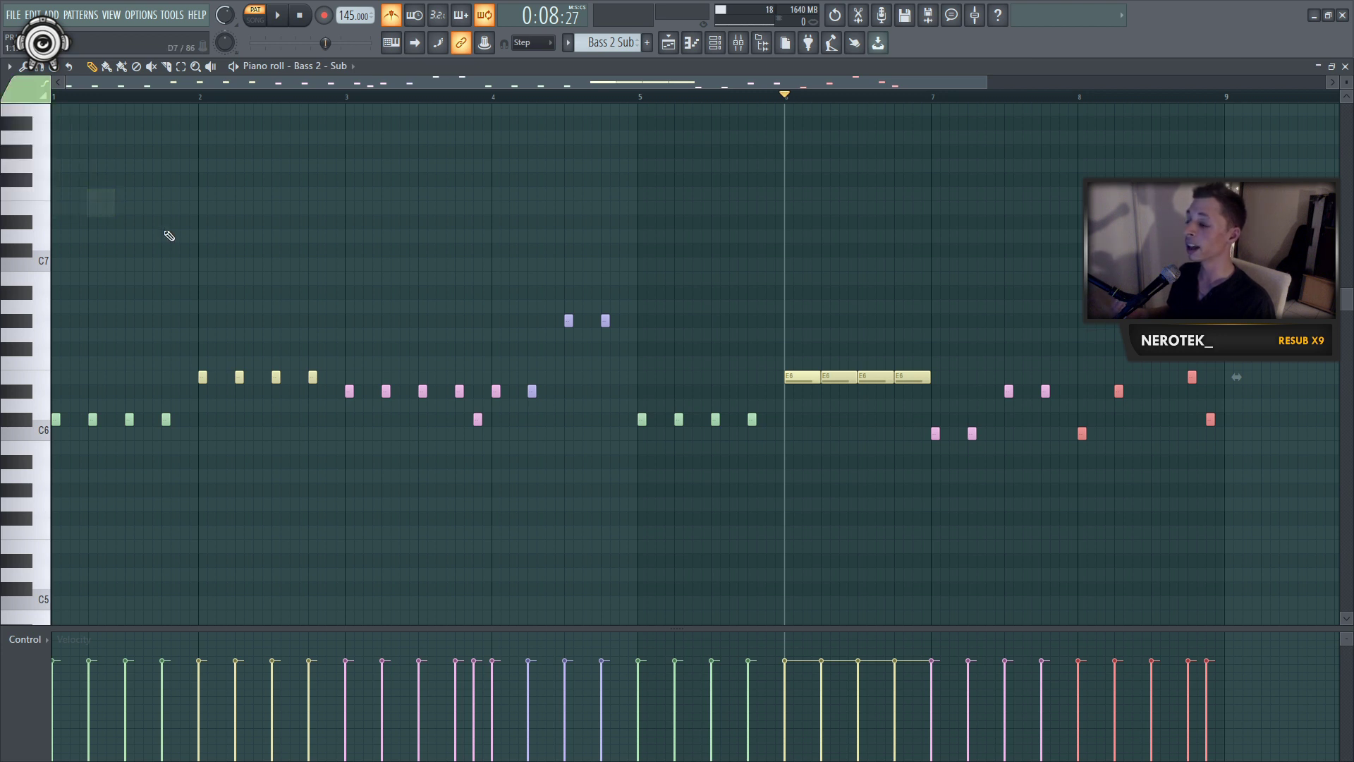
key("alt+c")
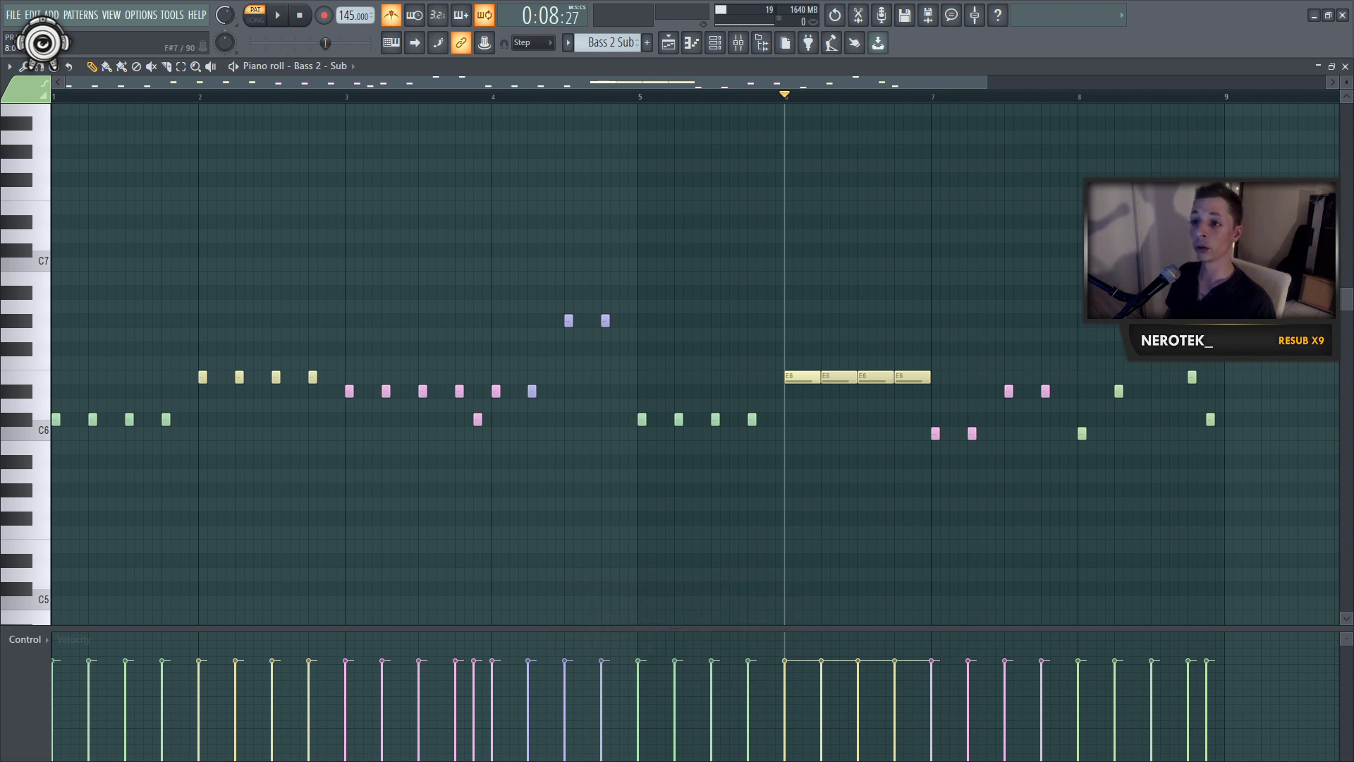
left_click(32, 99)
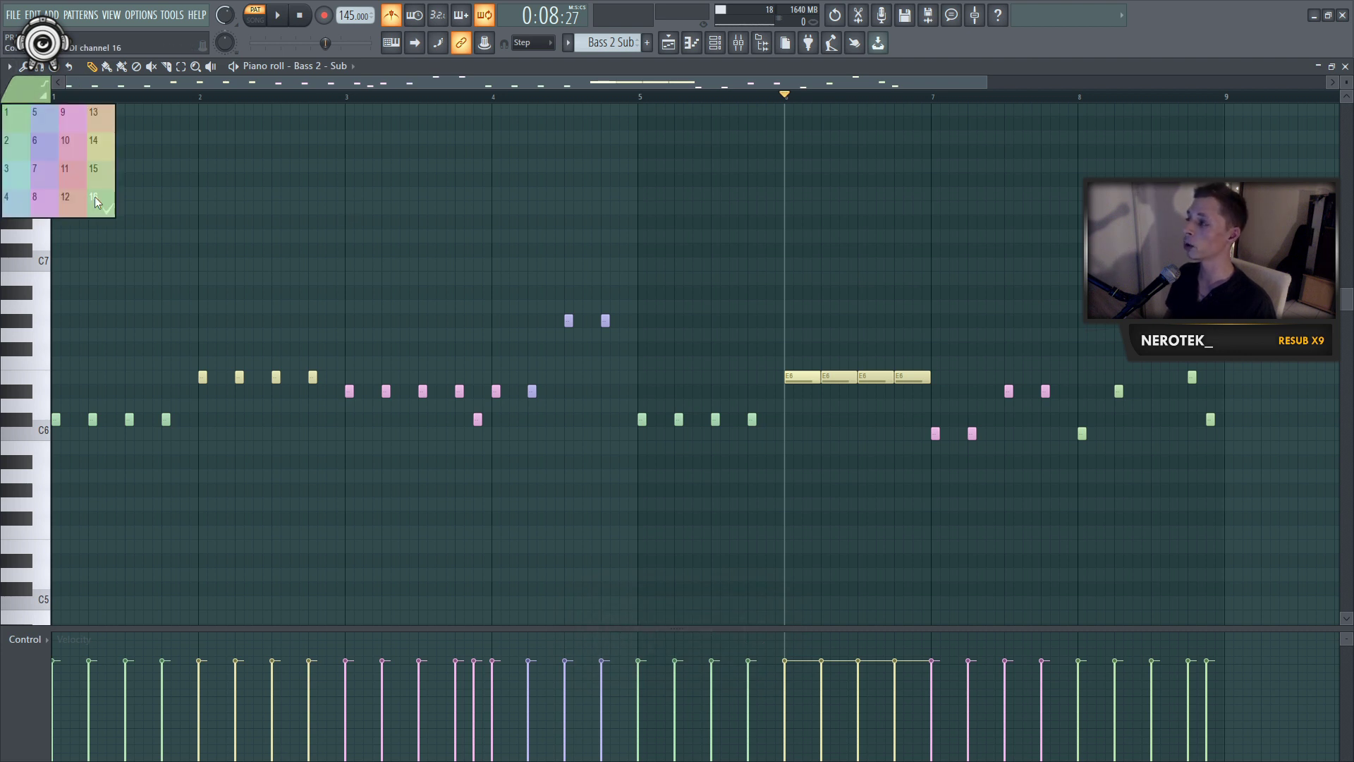
left_click(1051, 251)
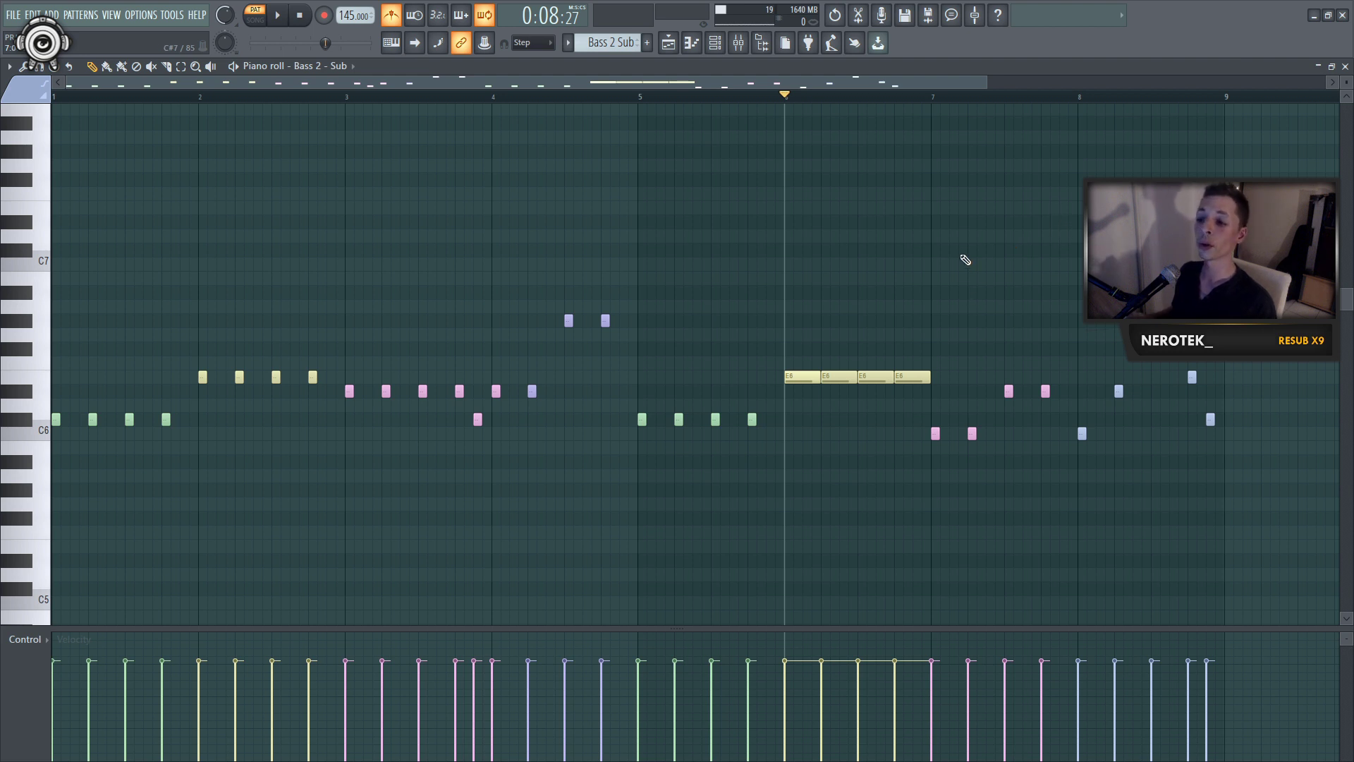
Step: Select the pink and purple notes in bars 3 and 4
key("ctrl+Return")
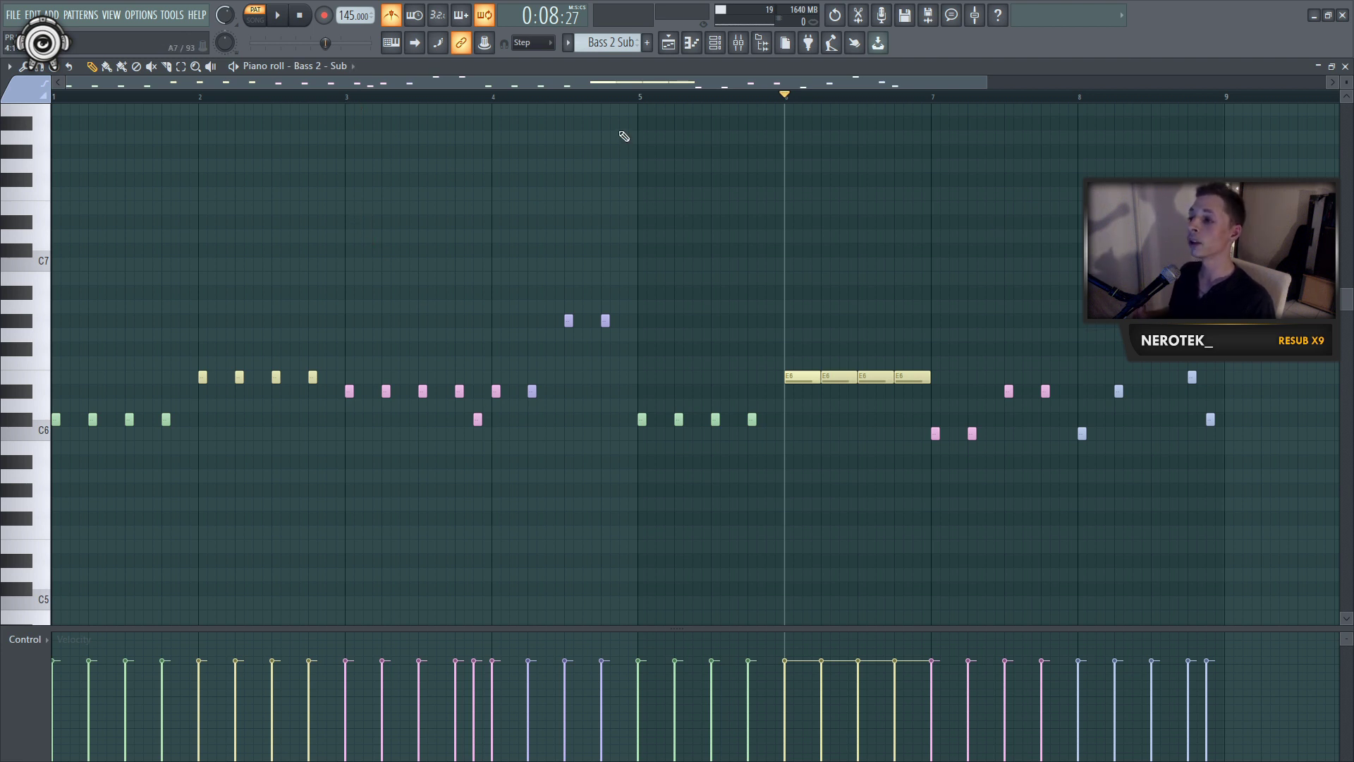
left_click_drag(353, 221, 631, 485)
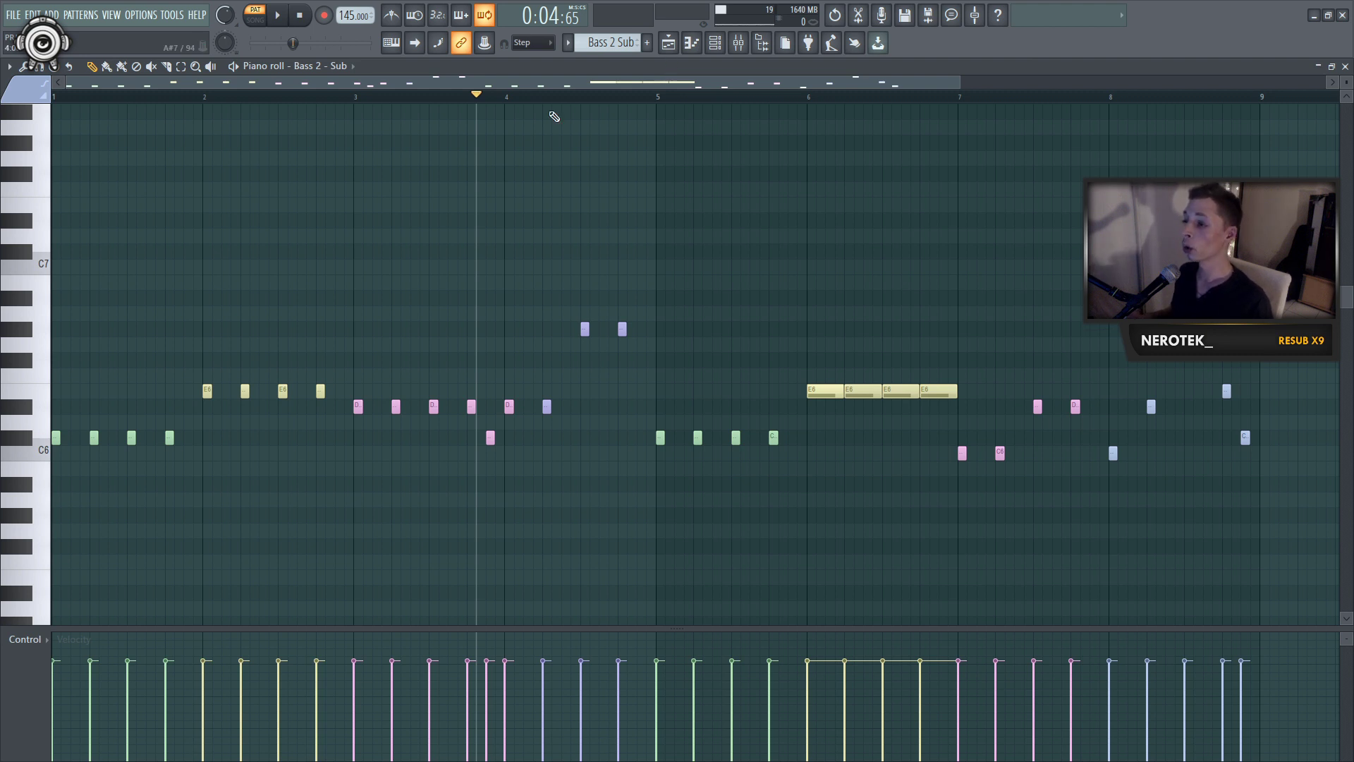
Step: Examine the bass notes at several zoom levels, closing in on the first high note of bar 4 and on bars 4 to 6
scroll(548, 247, "up", 3, "ctrl")
scroll(547, 248, "down", 3, "ctrl")
scroll(544, 248, "up", 1, "ctrl")
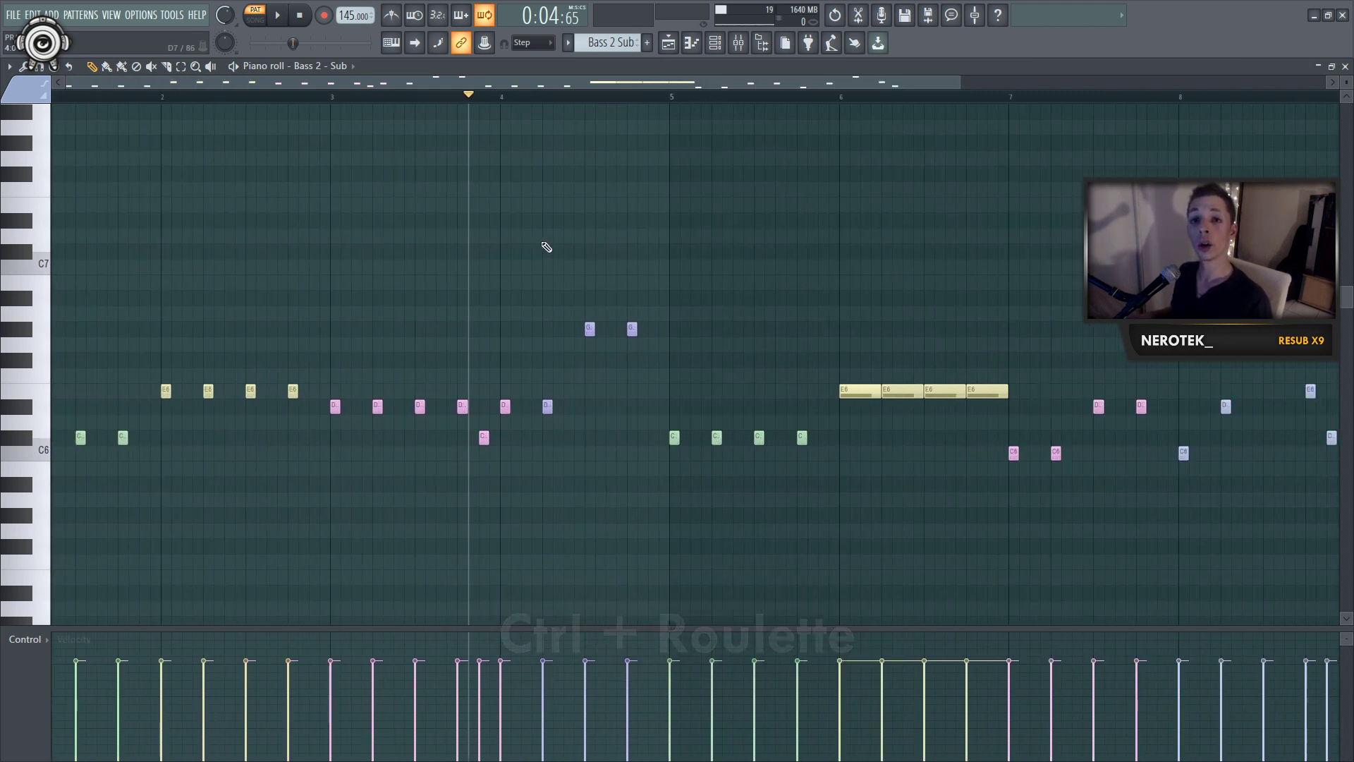
scroll(544, 248, "down", 2, "ctrl")
scroll(447, 263, "up", 2, "ctrl")
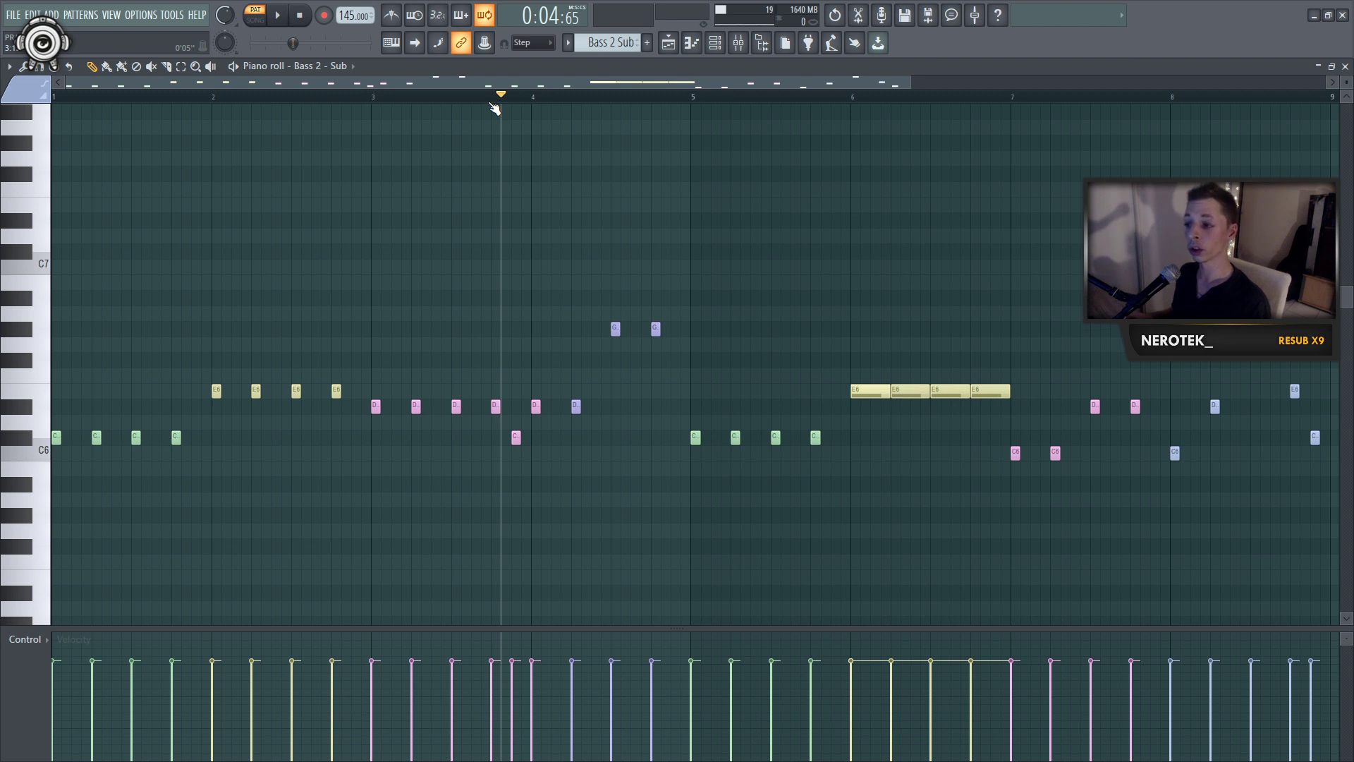
right_click(617, 331, "ctrl+shift")
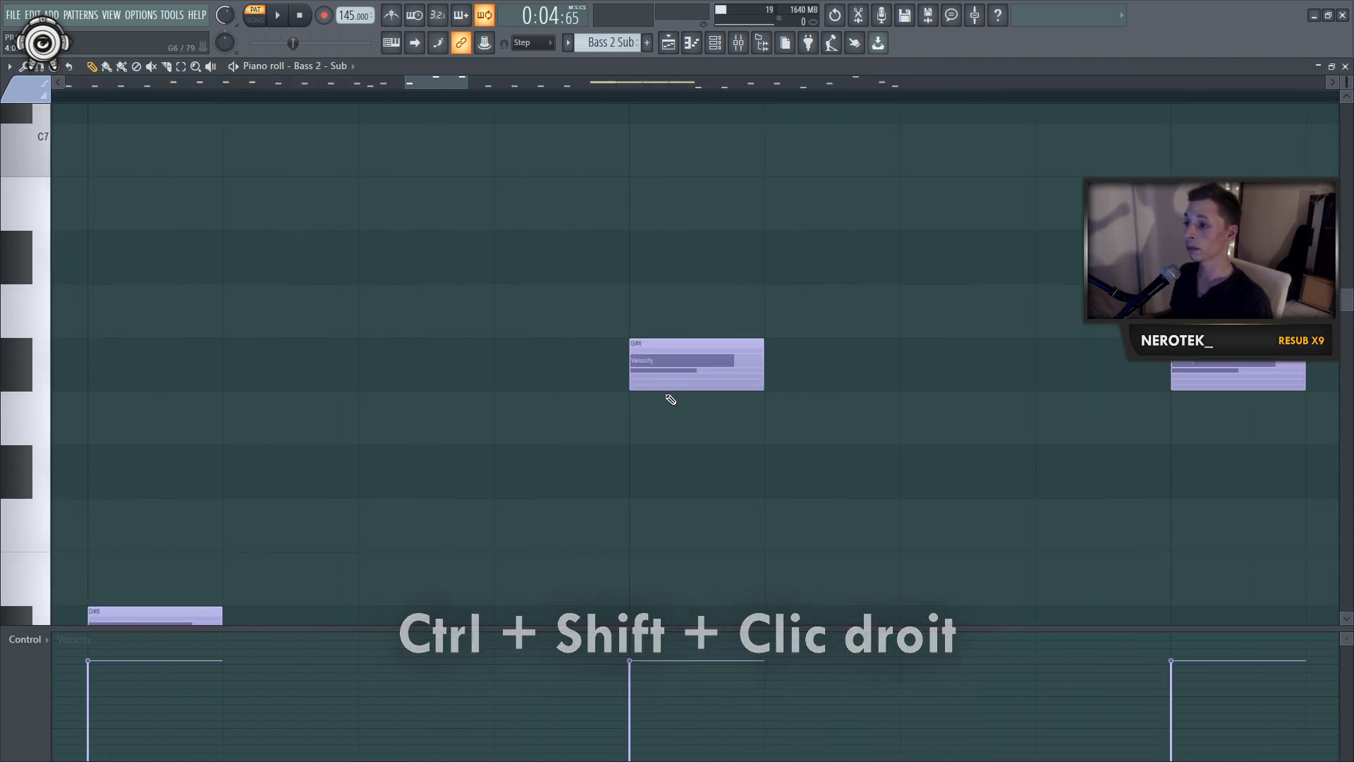
right_click(808, 428, "ctrl+shift")
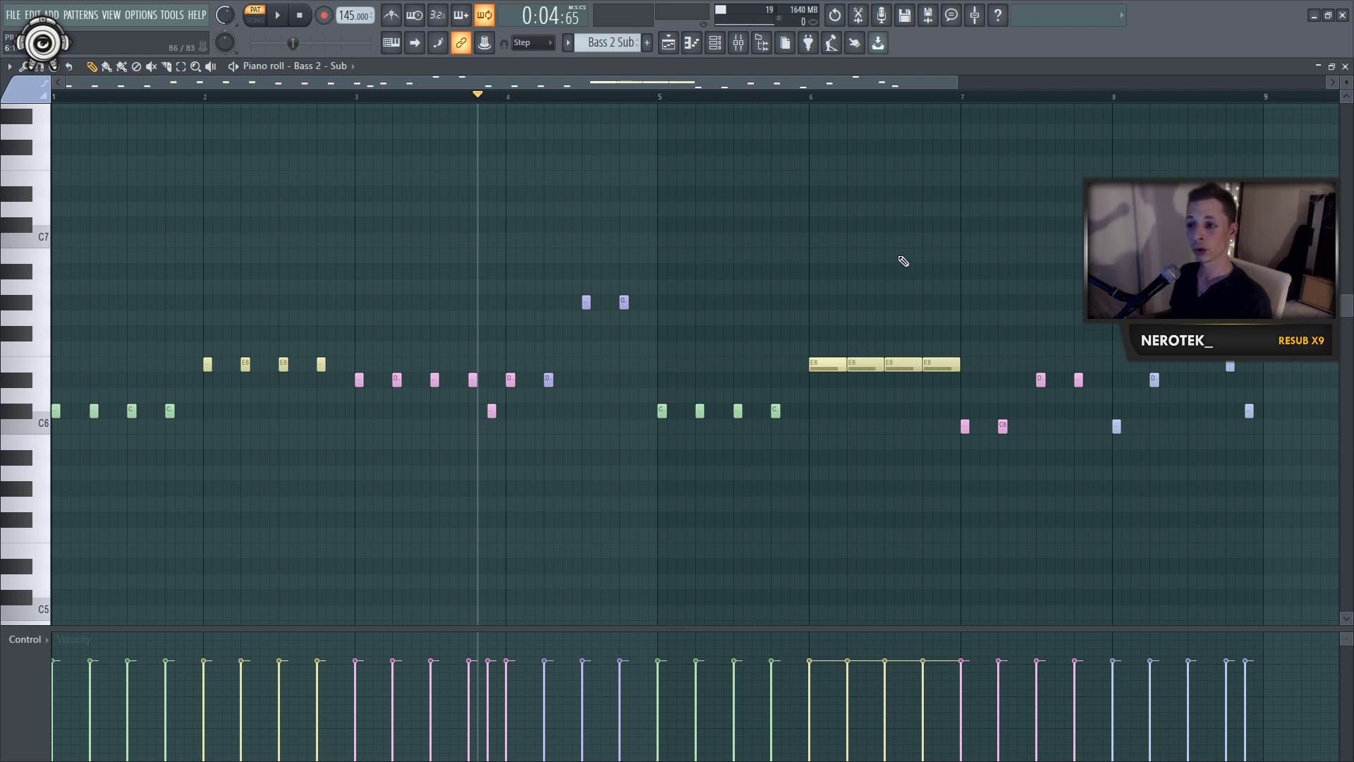
left_click_drag(999, 187, 425, 505)
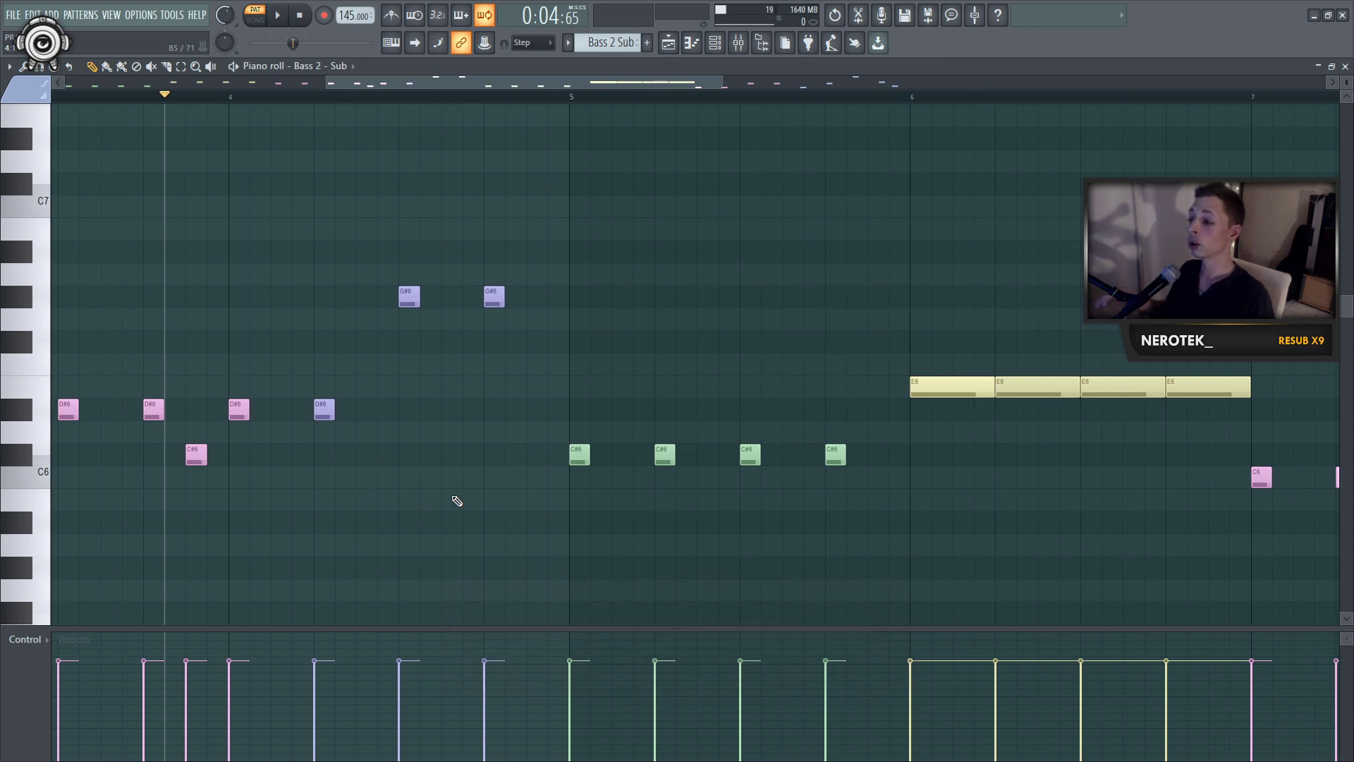
right_click(454, 498, "ctrl")
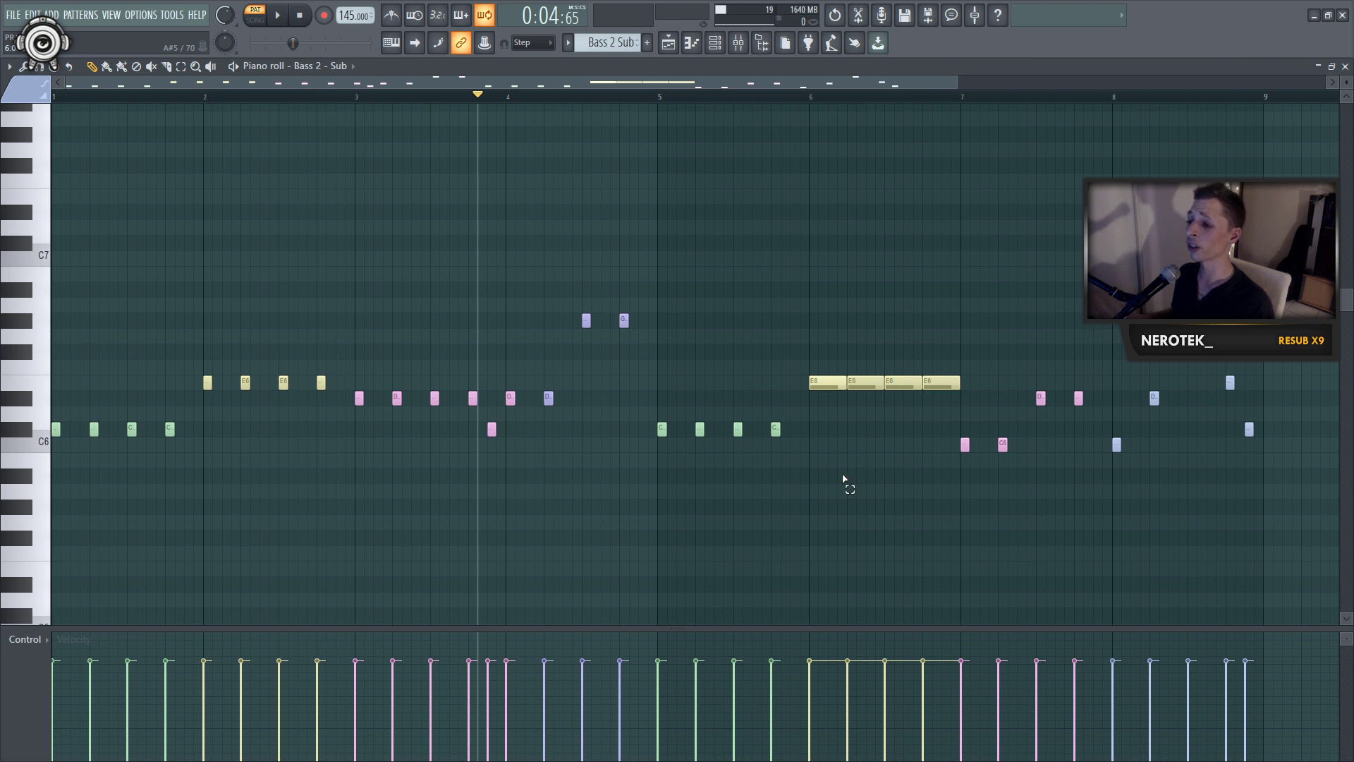
Step: Transpose the four green notes in bar 5 up one octave and back down one octave
left_click_drag(845, 481, 619, 409)
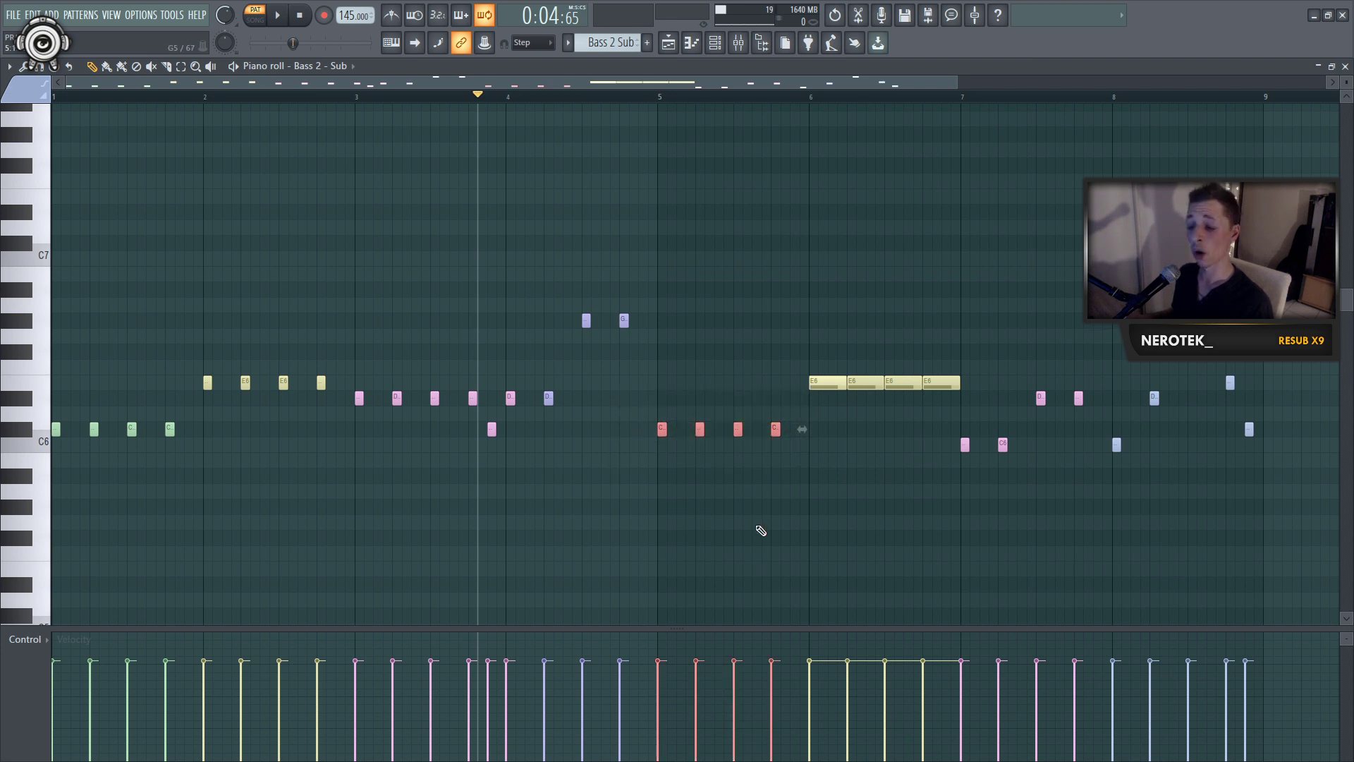
key("ctrl+Up")
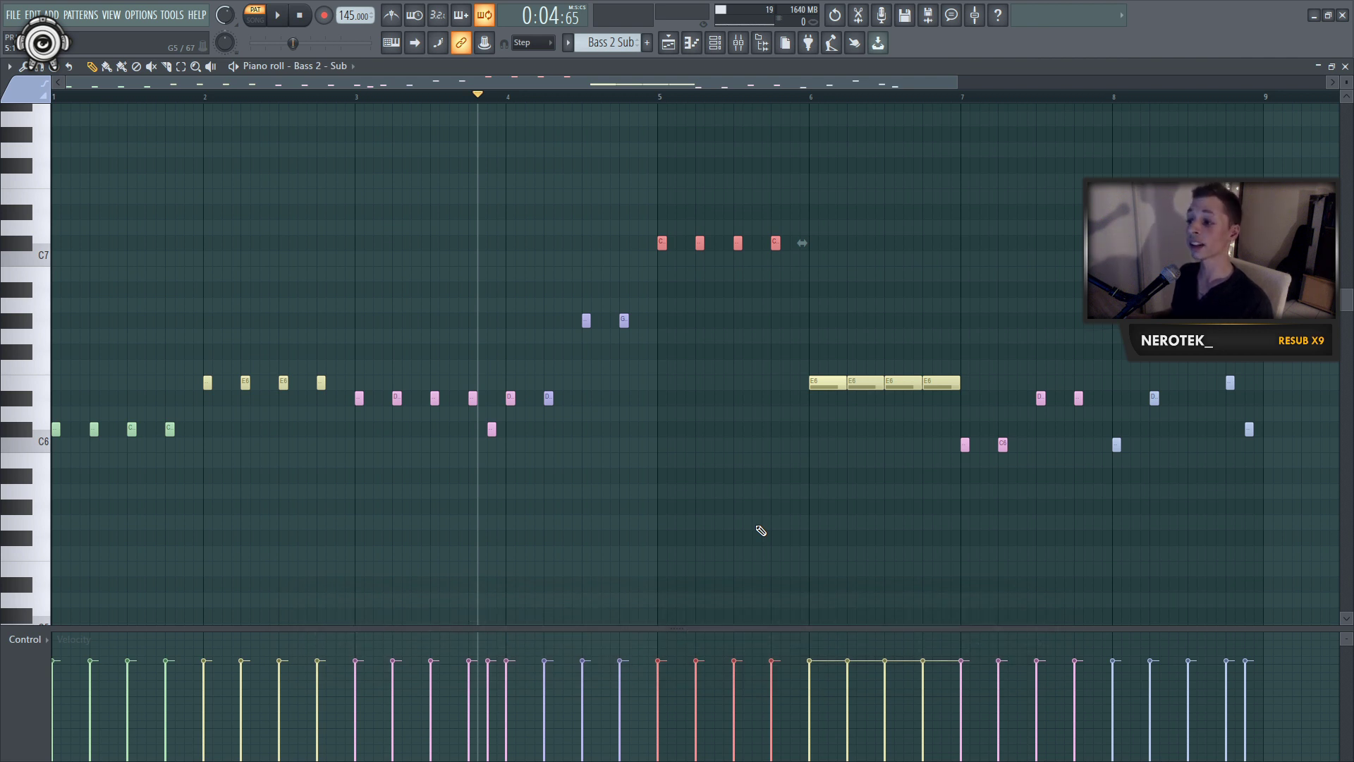
key("ctrl+Down")
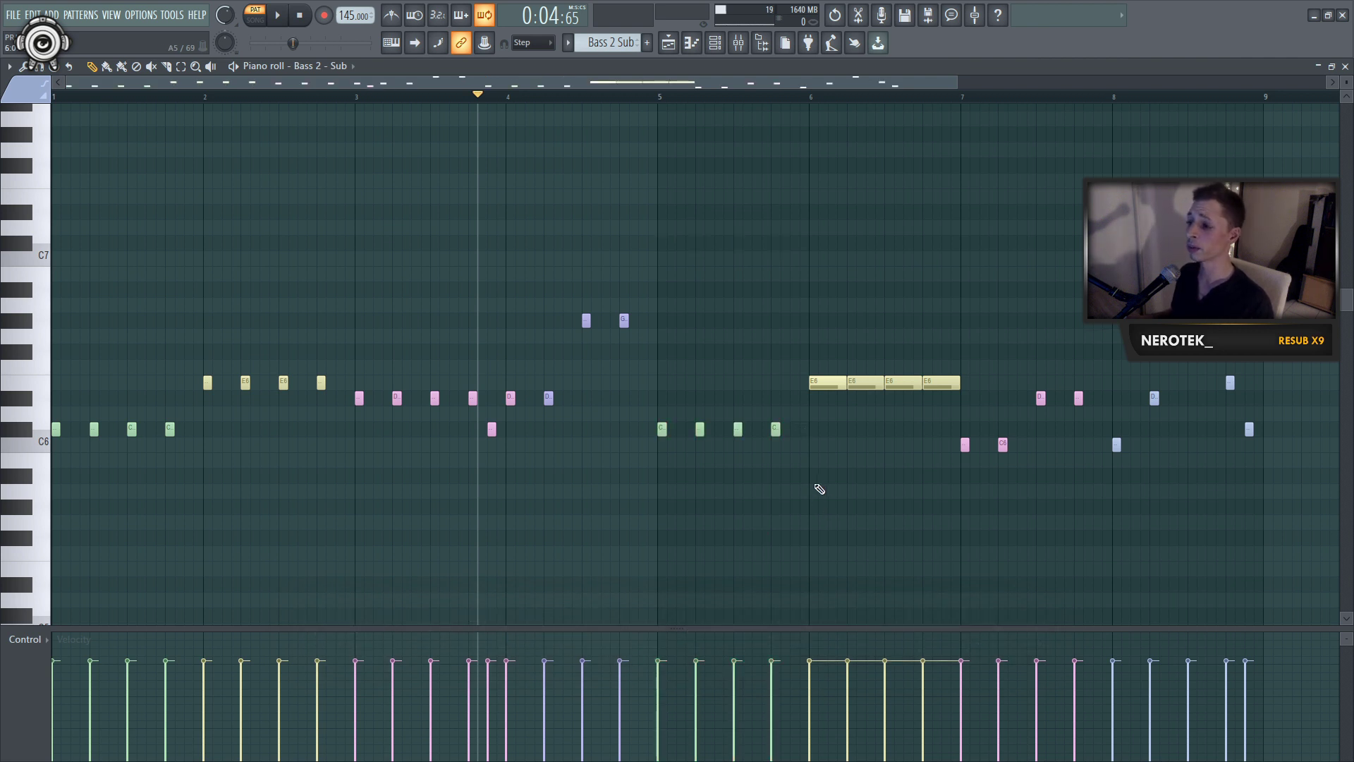
Step: Shift the four green notes in bar 5 up one semitone, down two semitones, and up one semitone
left_click_drag(818, 487, 632, 408)
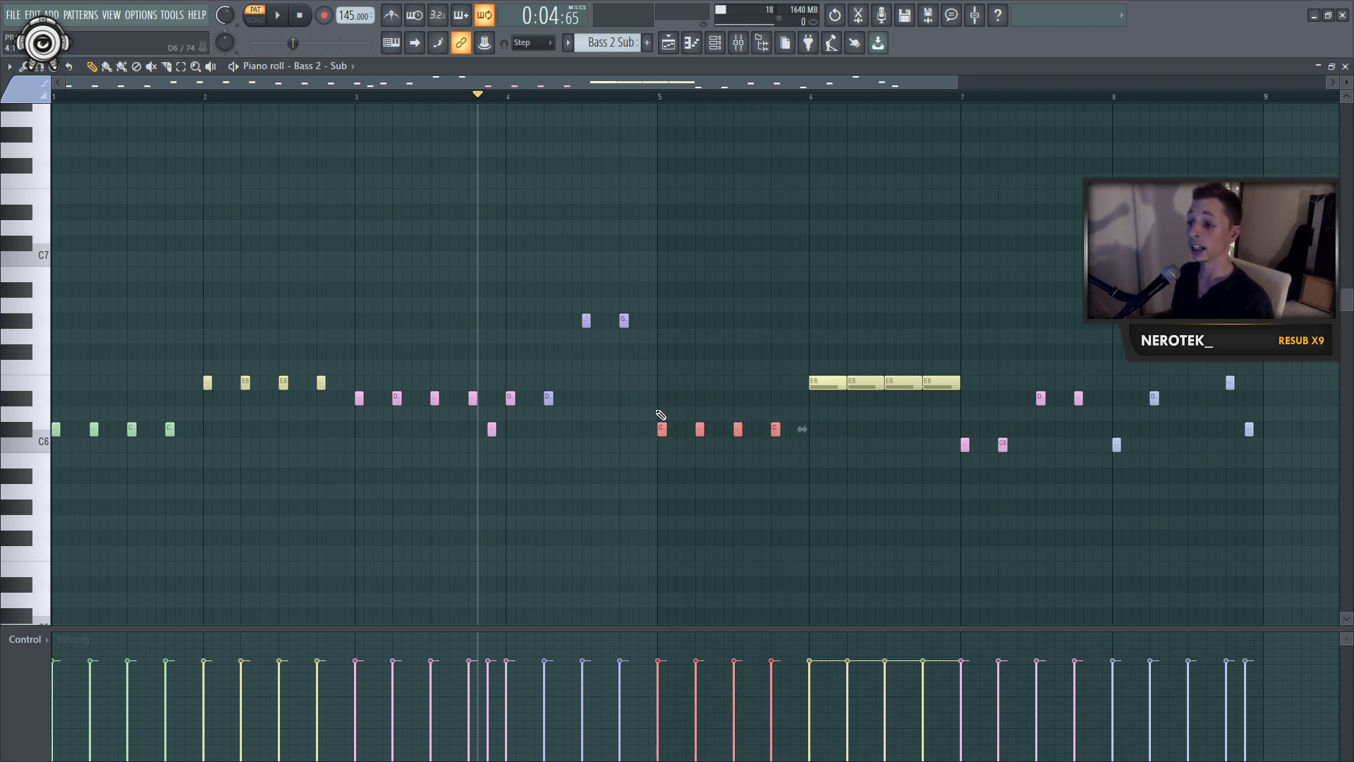
key("shift+Up")
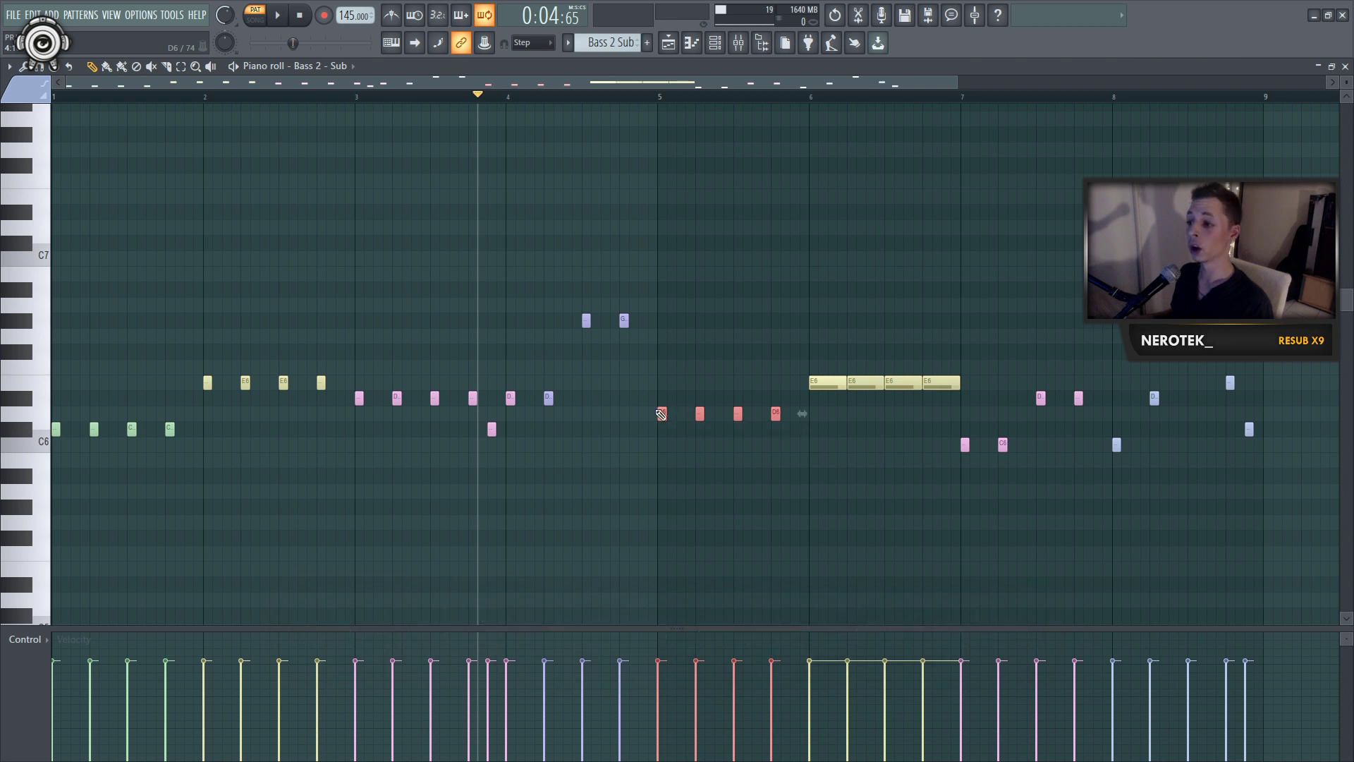
key("shift+Down")
key("shift+Down")
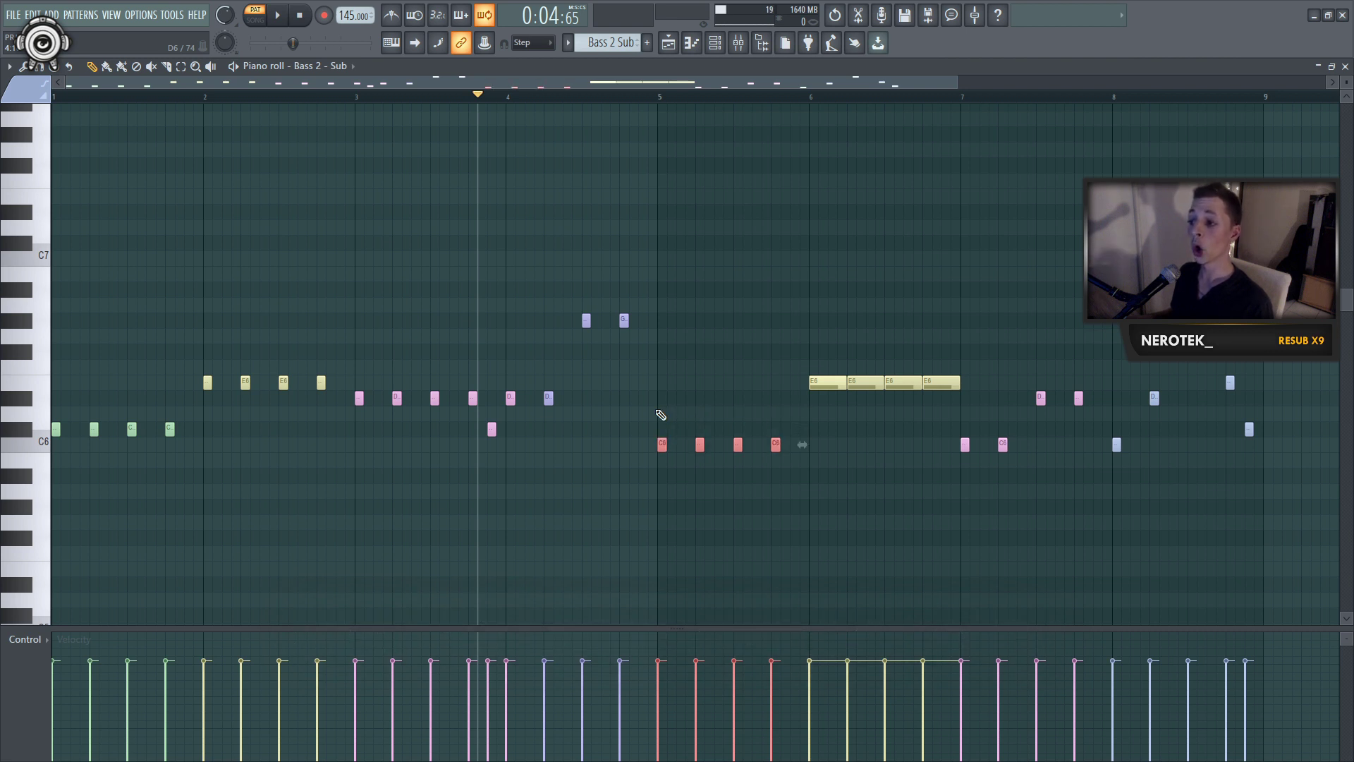
key("shift+Up")
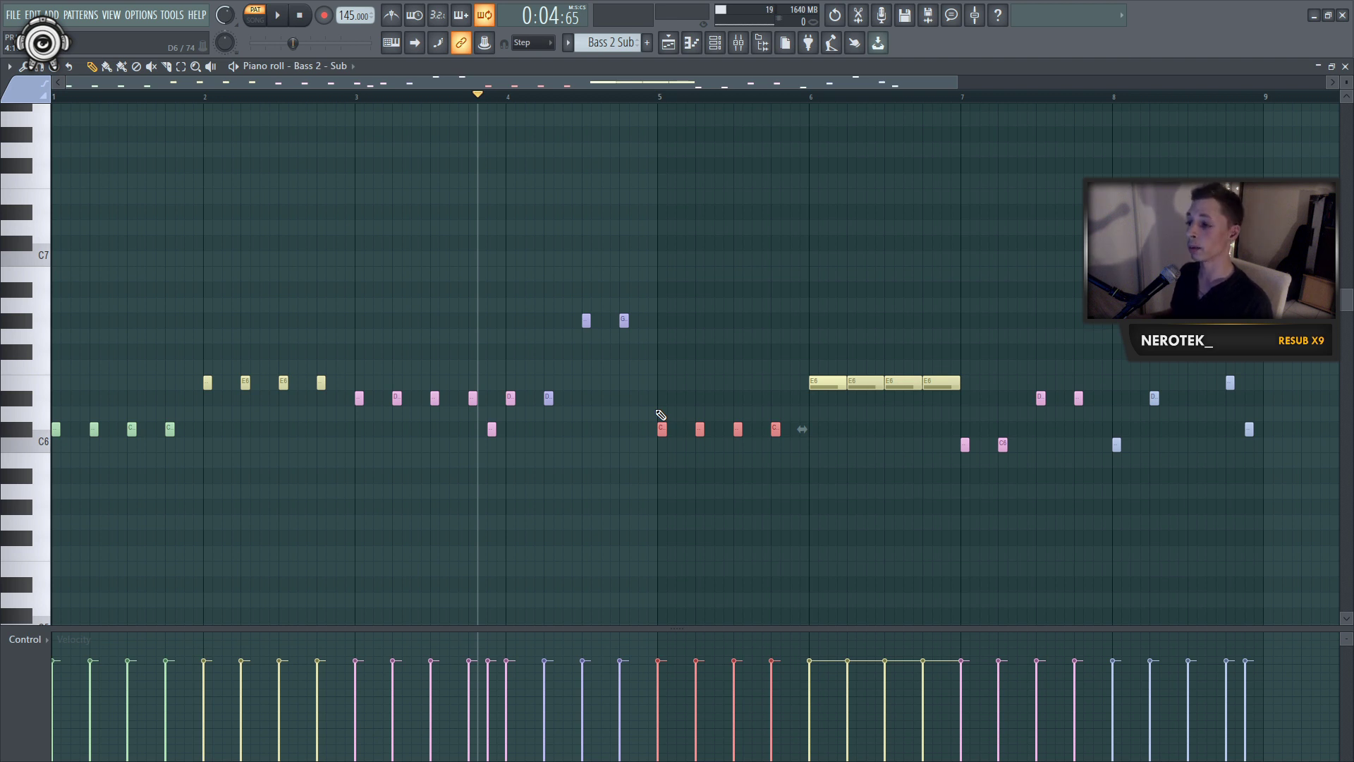
Step: Nudge the four selected notes in bar 5 one step earlier and back one step later
key("shift+Left")
key("shift+Right")
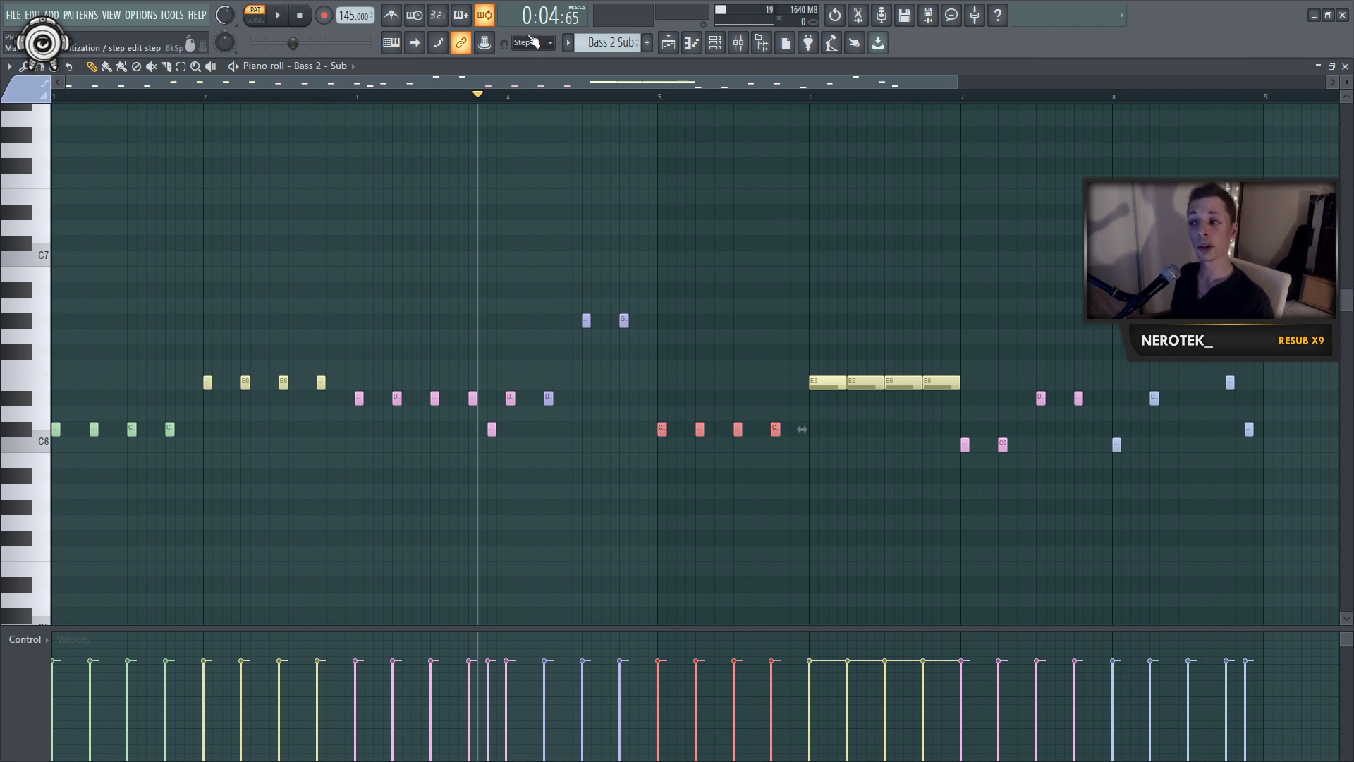
Step: Set the snap to 1/2 step and nudge the four green notes in bar 5 back and forth in finer increments
scroll(533, 43, "up", 1)
left_click(737, 151)
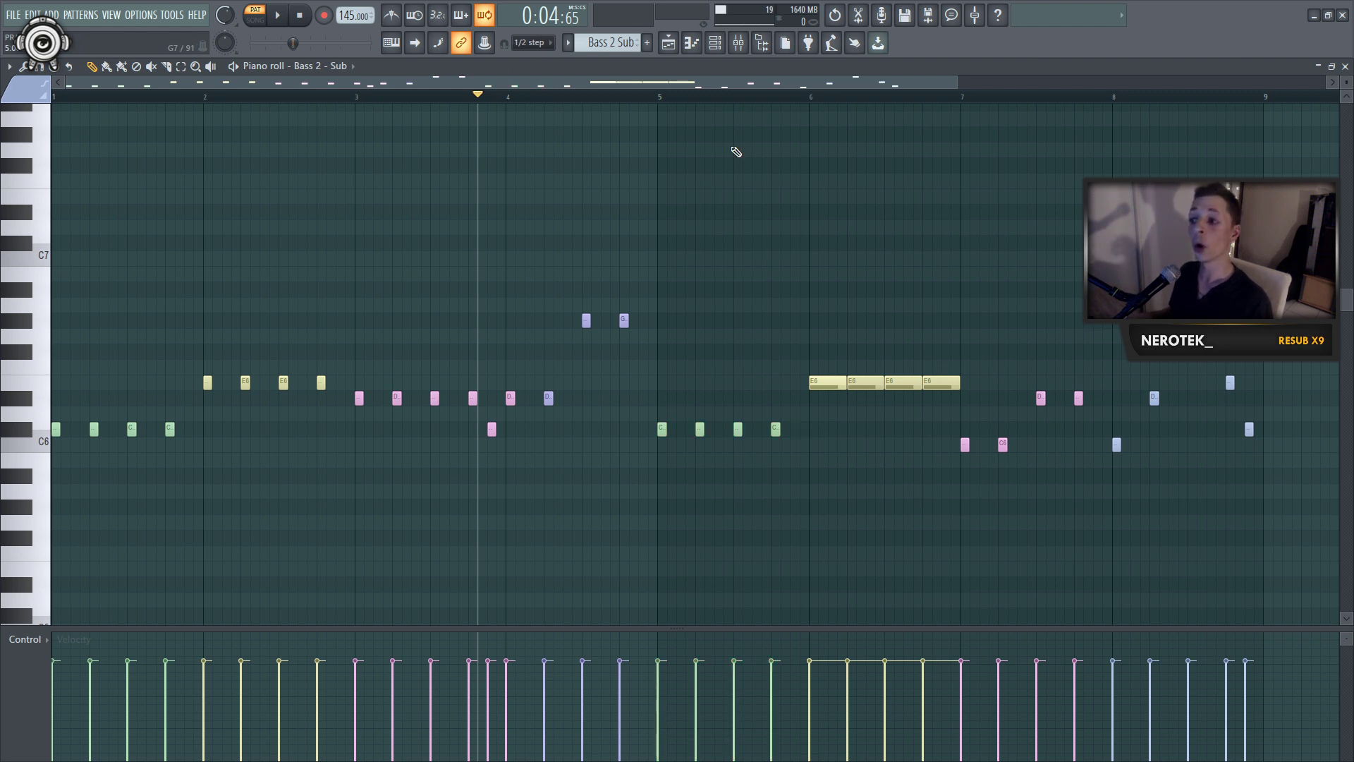
left_click_drag(838, 478, 640, 409)
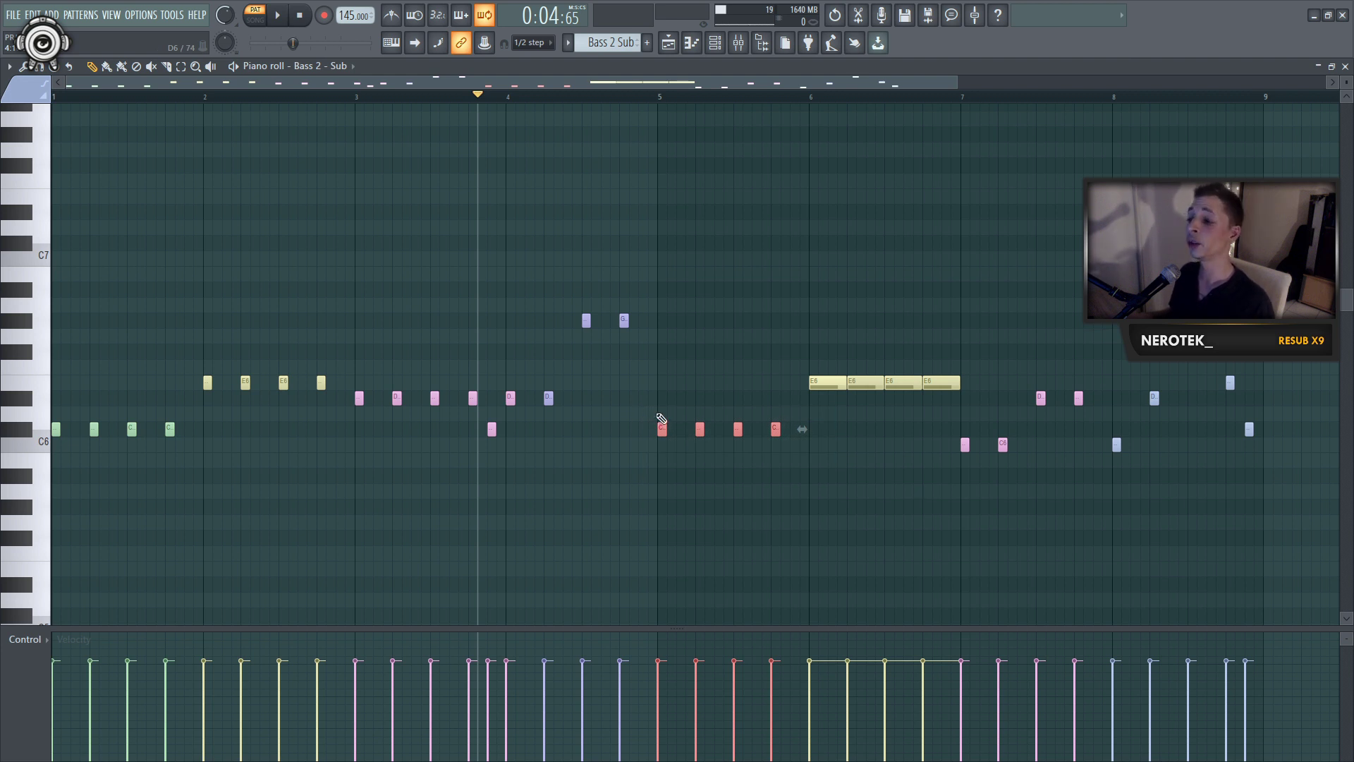
scroll(661, 419, "down", 1, "shift")
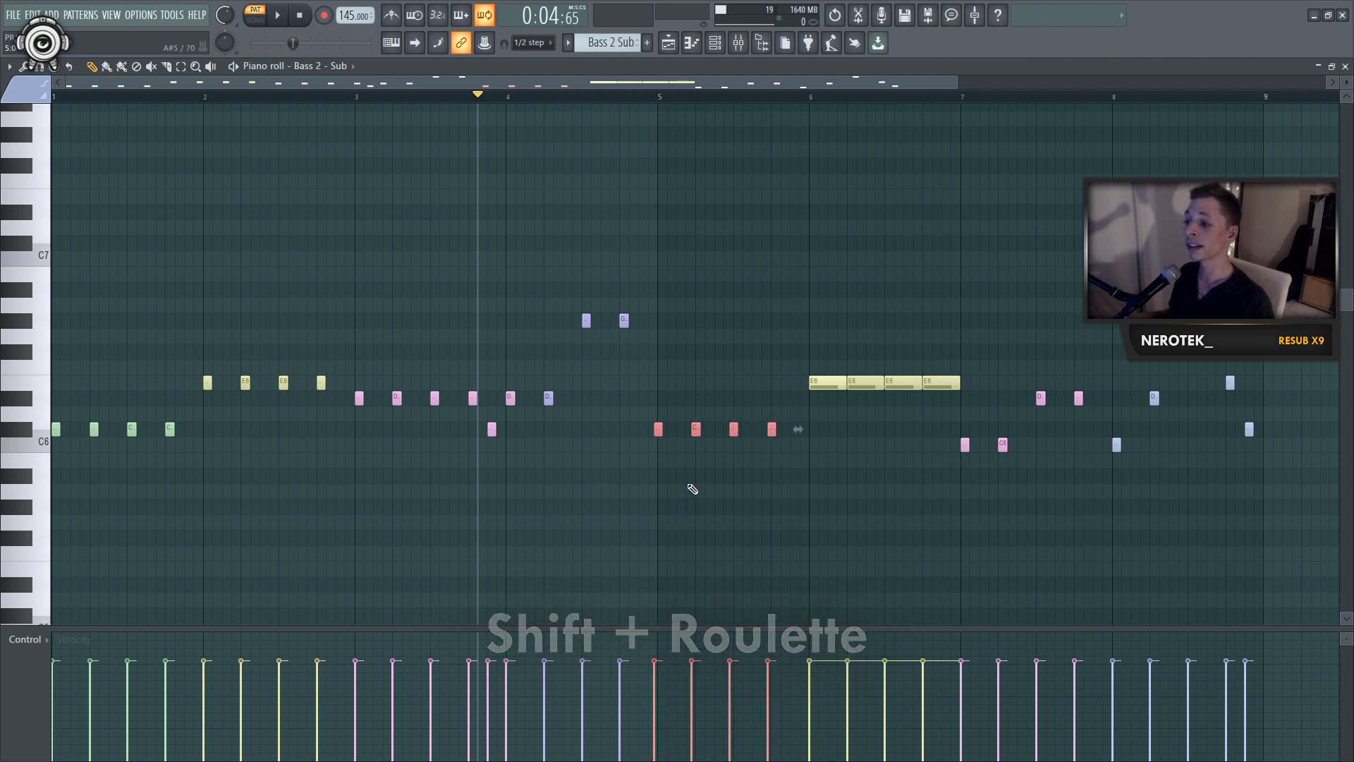
scroll(692, 489, "up", 2, "shift")
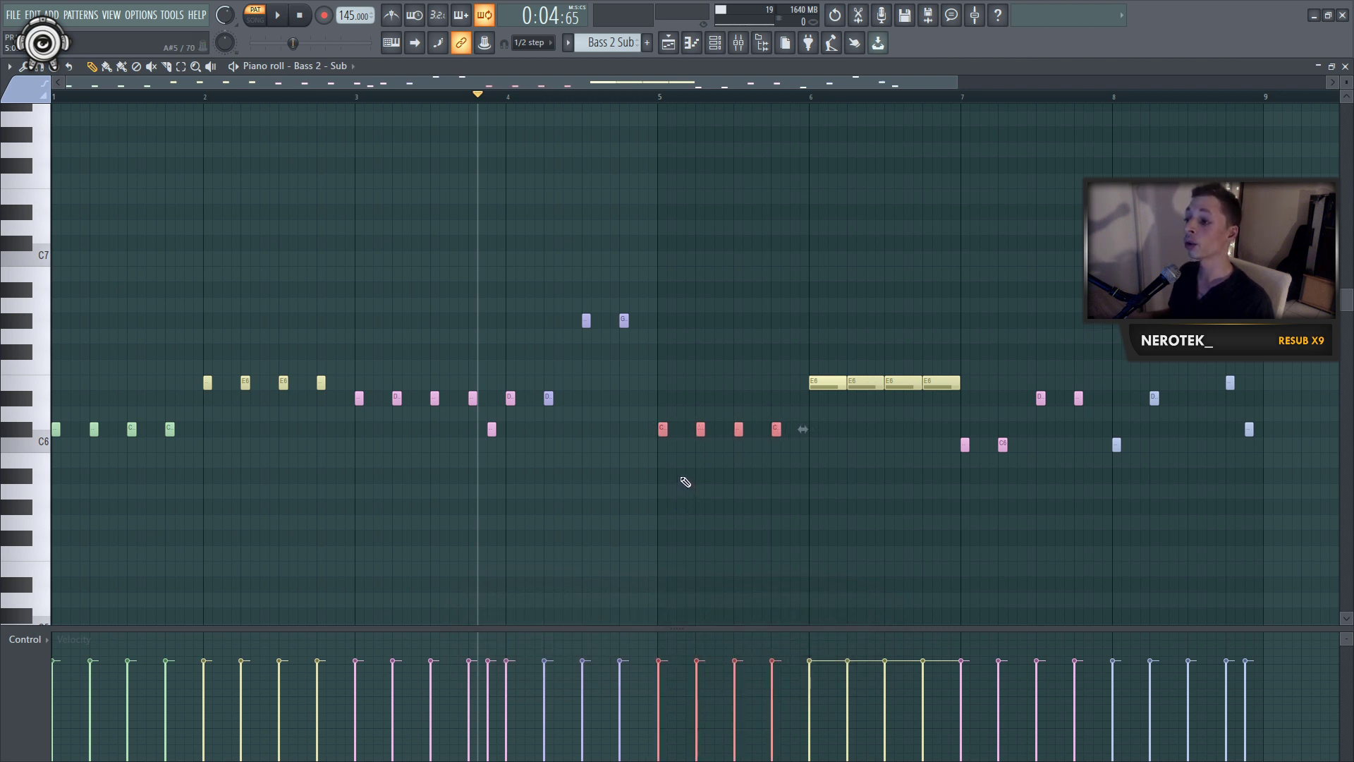
scroll(685, 482, "down", 1, "shift")
left_click(705, 478)
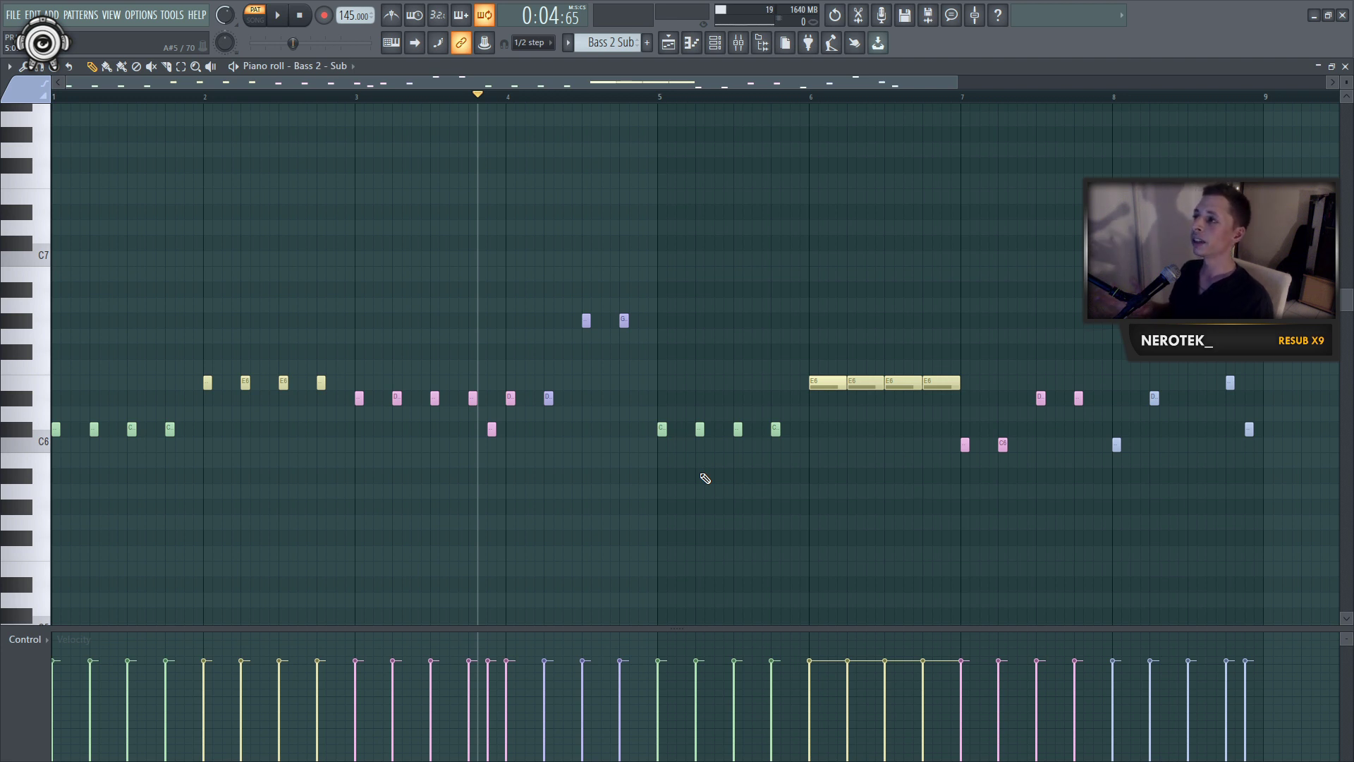
Step: Draw two short D7 notes in bar 3 and a run of longer D7, E7 and F7 notes from late bar 3 into bar 5
left_click(357, 227)
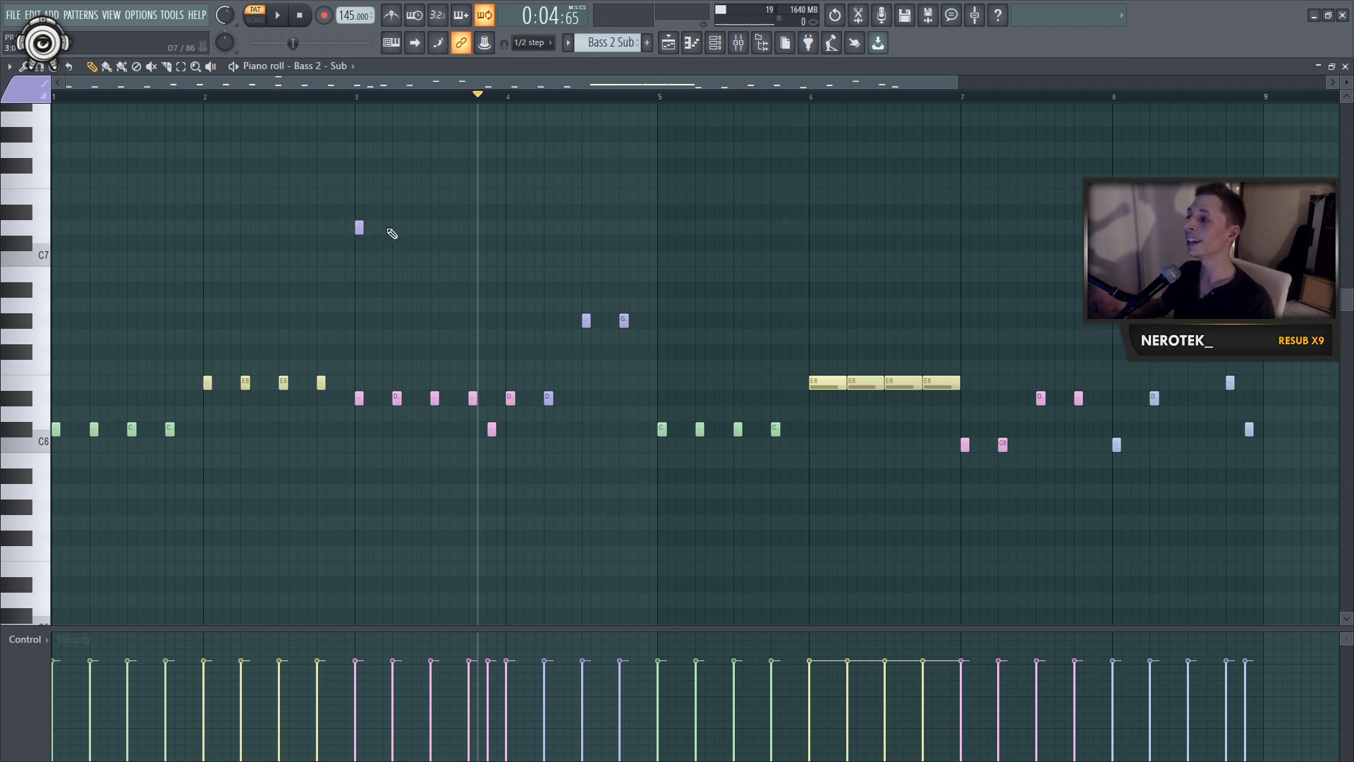
left_click(395, 227)
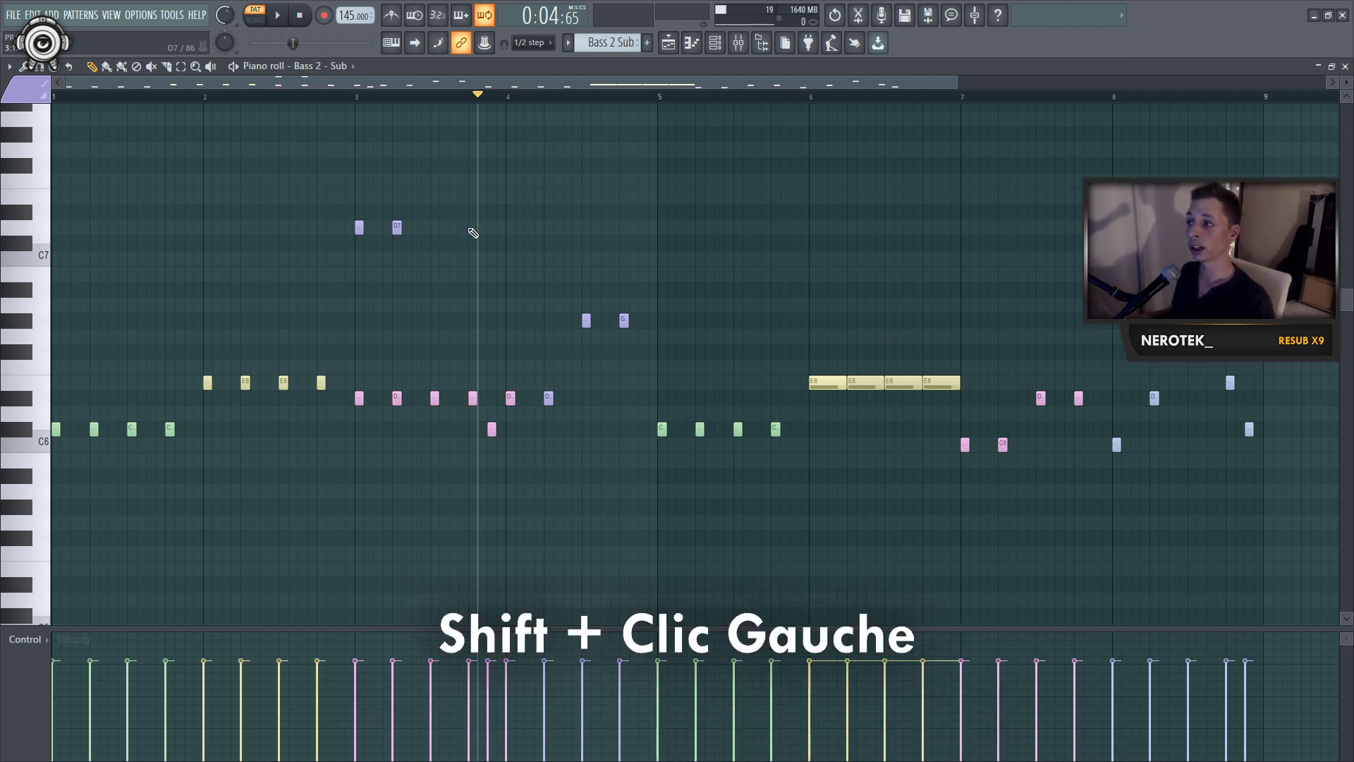
left_click_drag(472, 230, 543, 252)
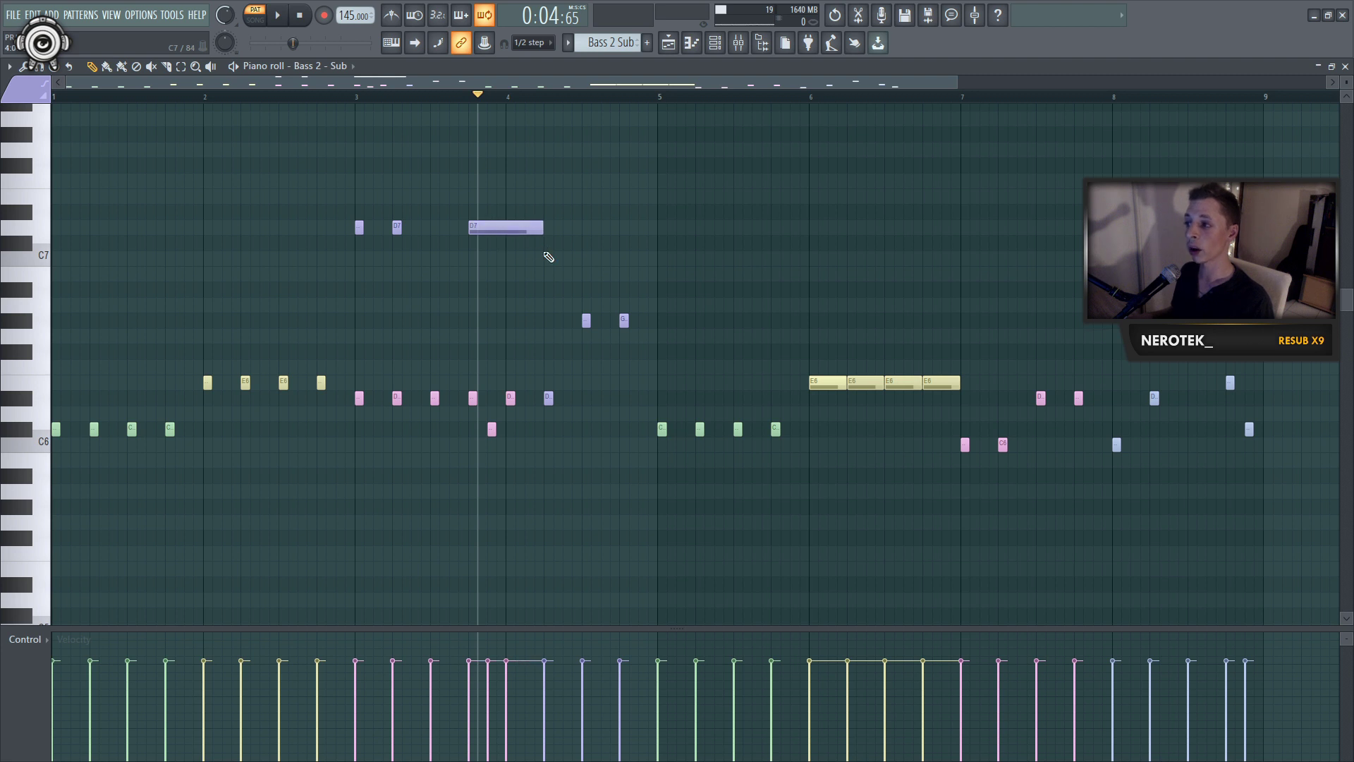
mouse_move(509, 198)
left_mouse_down()
mouse_move(551, 191)
mouse_move(609, 225)
mouse_move(591, 198)
mouse_move(649, 224)
mouse_move(644, 191)
mouse_move(675, 193)
left_mouse_up()
left_click_drag(669, 229, 728, 229)
left_click_drag(698, 181, 766, 182)
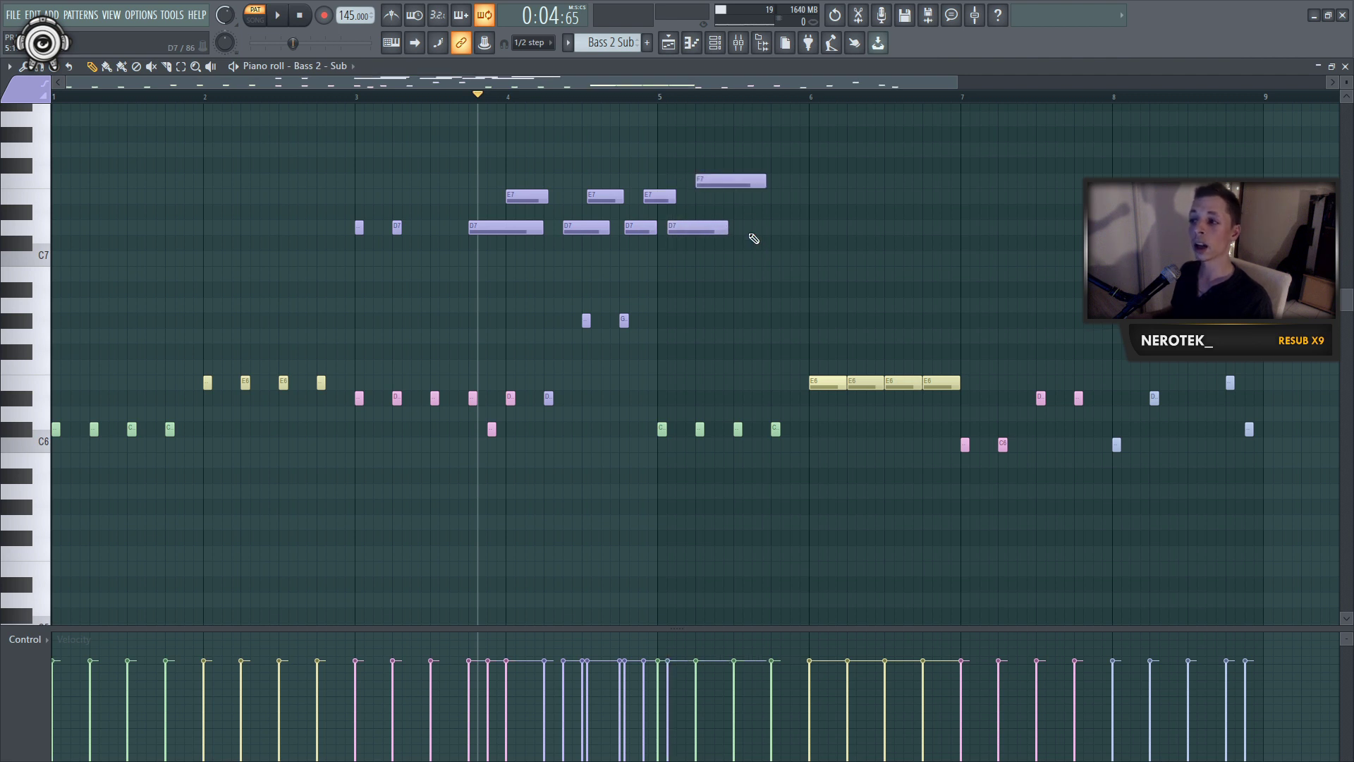
Step: Continue the run with stretched D7, F7 and C#7 notes from bar 5 into bar 7, and undo all the added notes
left_click_drag(749, 229, 800, 229)
left_click_drag(797, 182, 833, 182)
left_click_drag(825, 229, 881, 229)
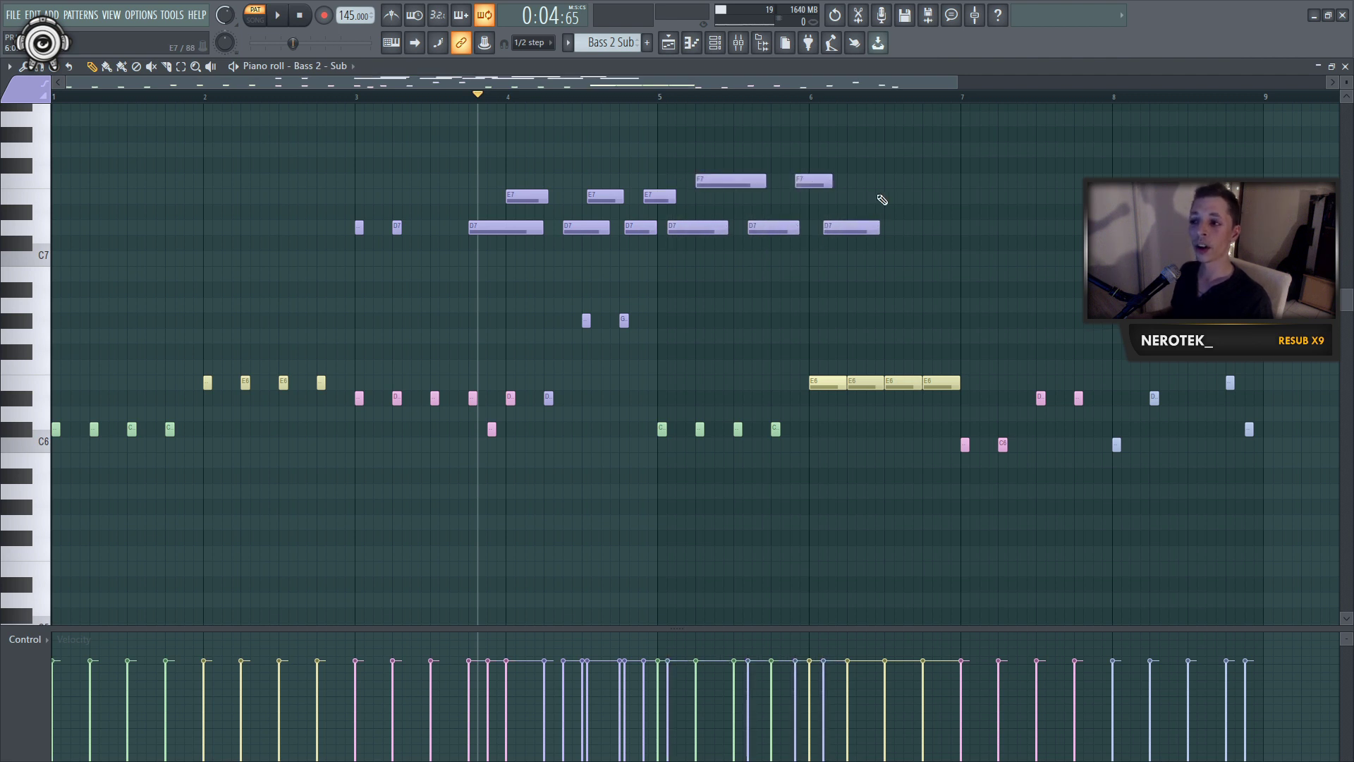
left_click_drag(874, 182, 910, 182)
left_click_drag(916, 243, 956, 242)
left_click_drag(950, 182, 1002, 182)
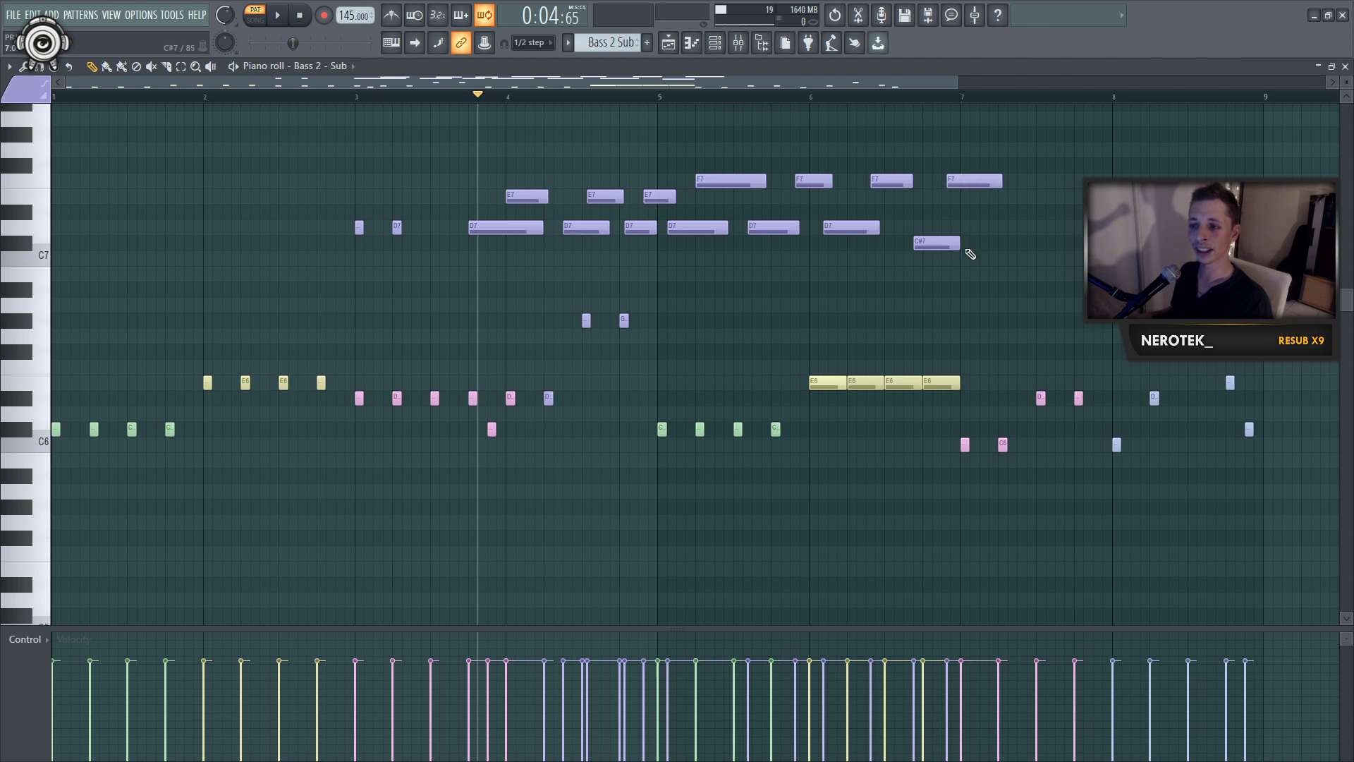
key("ctrl+z")
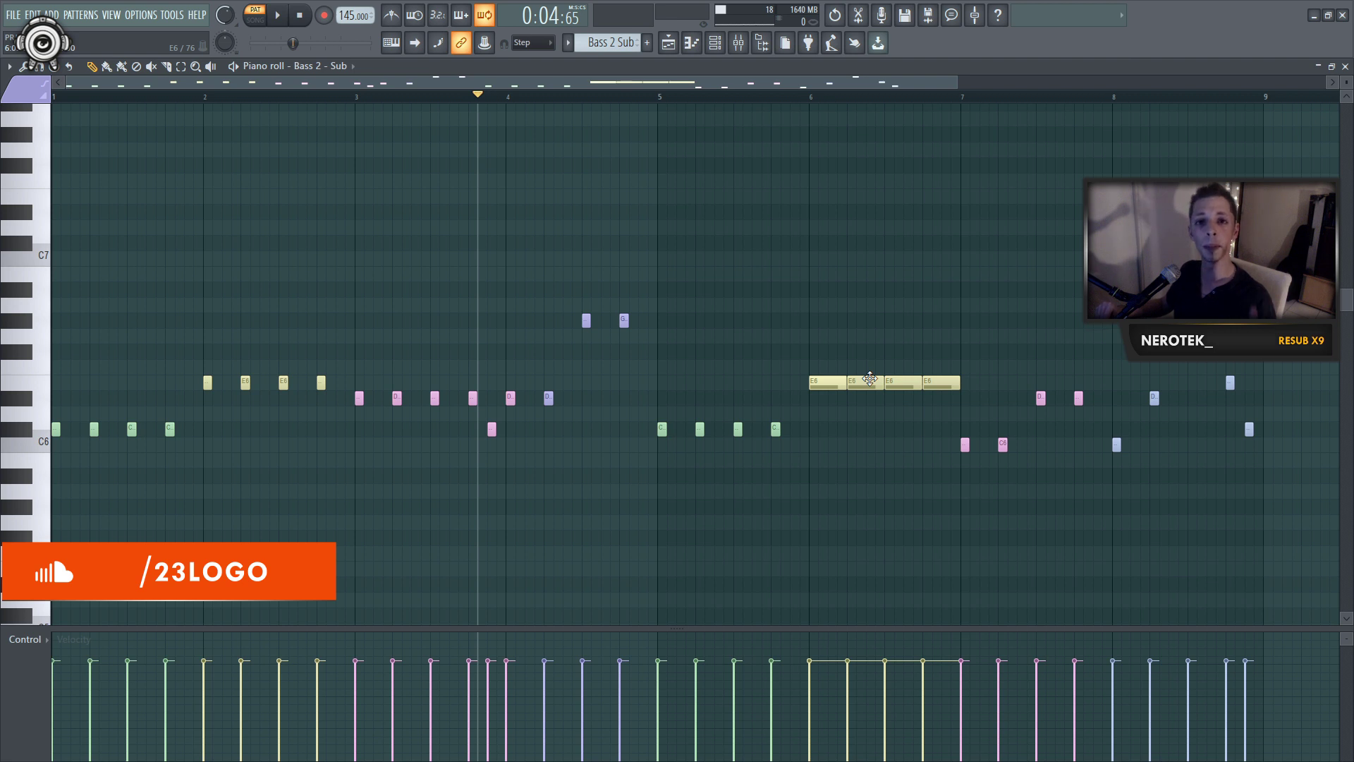
Step: Discard the lengths of the four long E6 notes in bar 6 and extend them again with Quick legato
left_click_drag(960, 328, 811, 500, "ctrl")
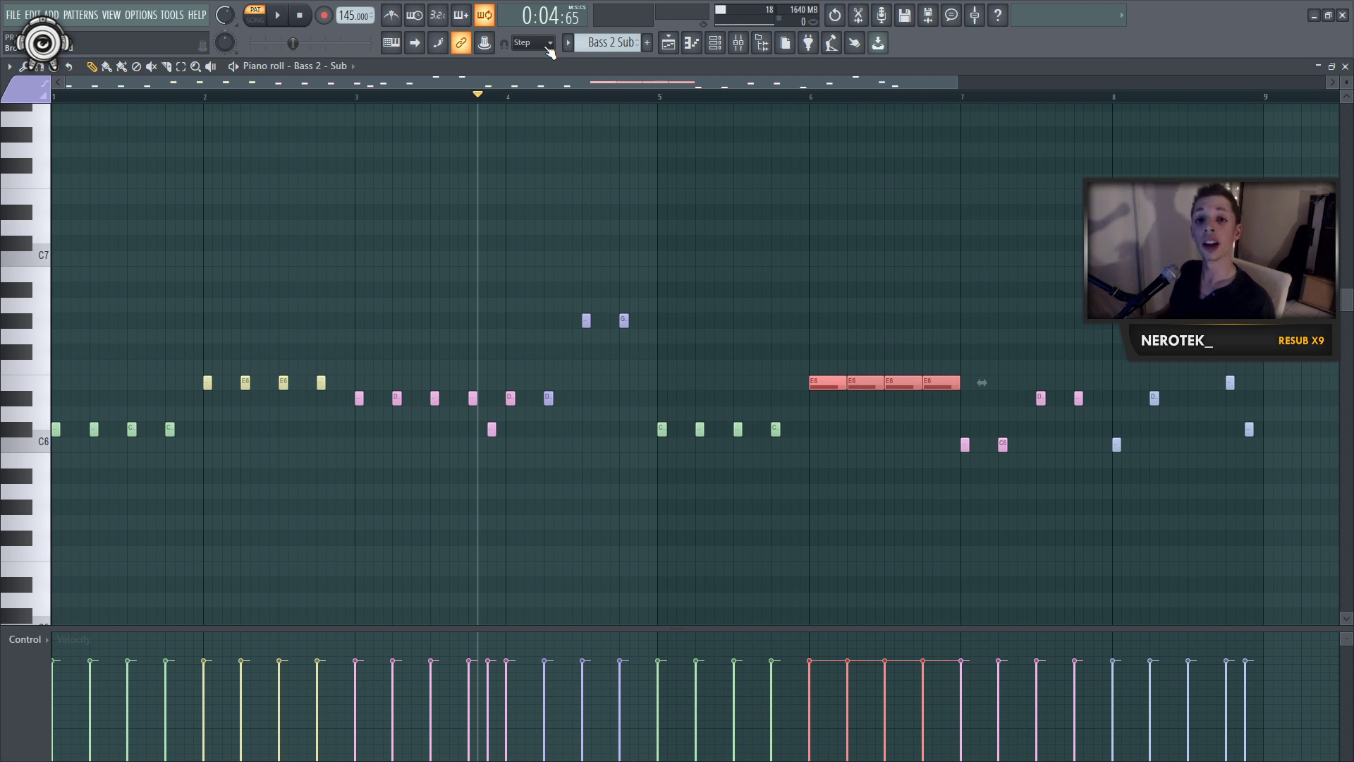
key("shift+d")
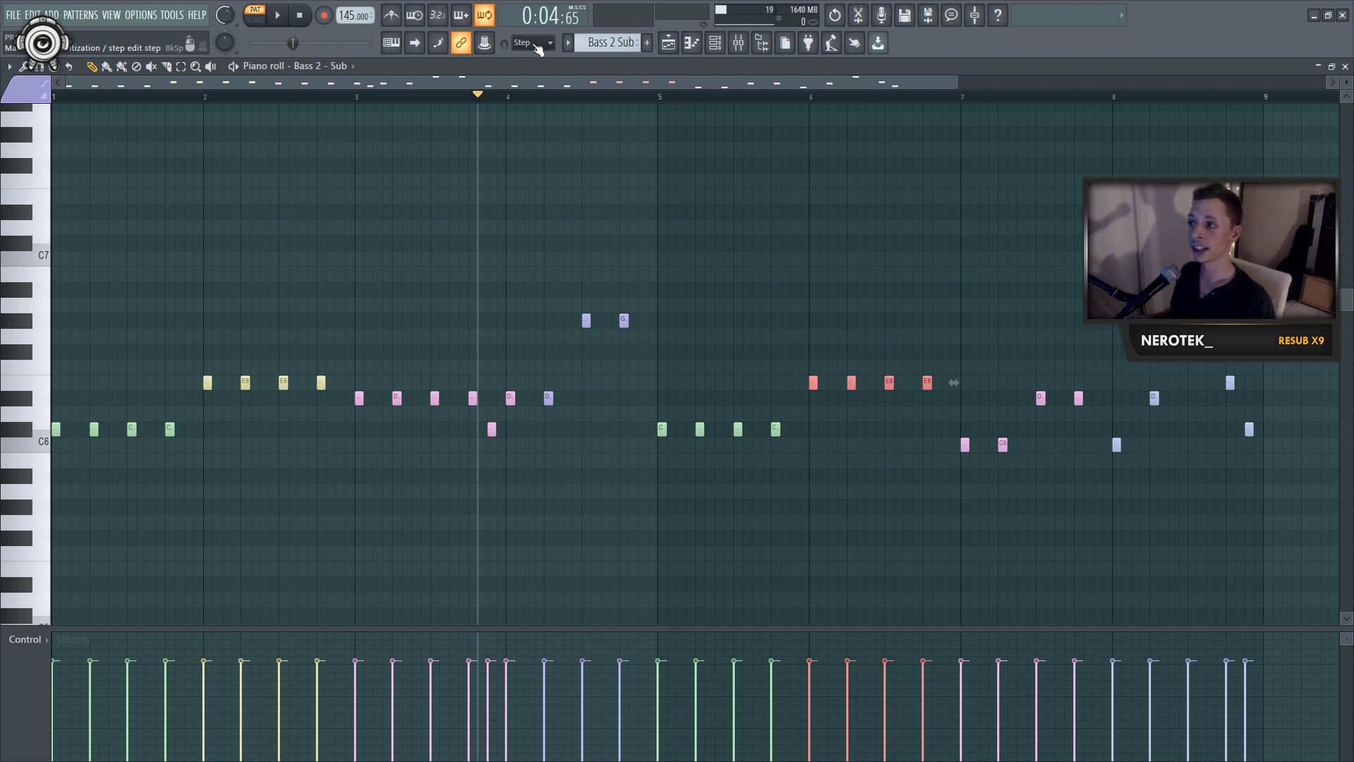
key("ctrl+l")
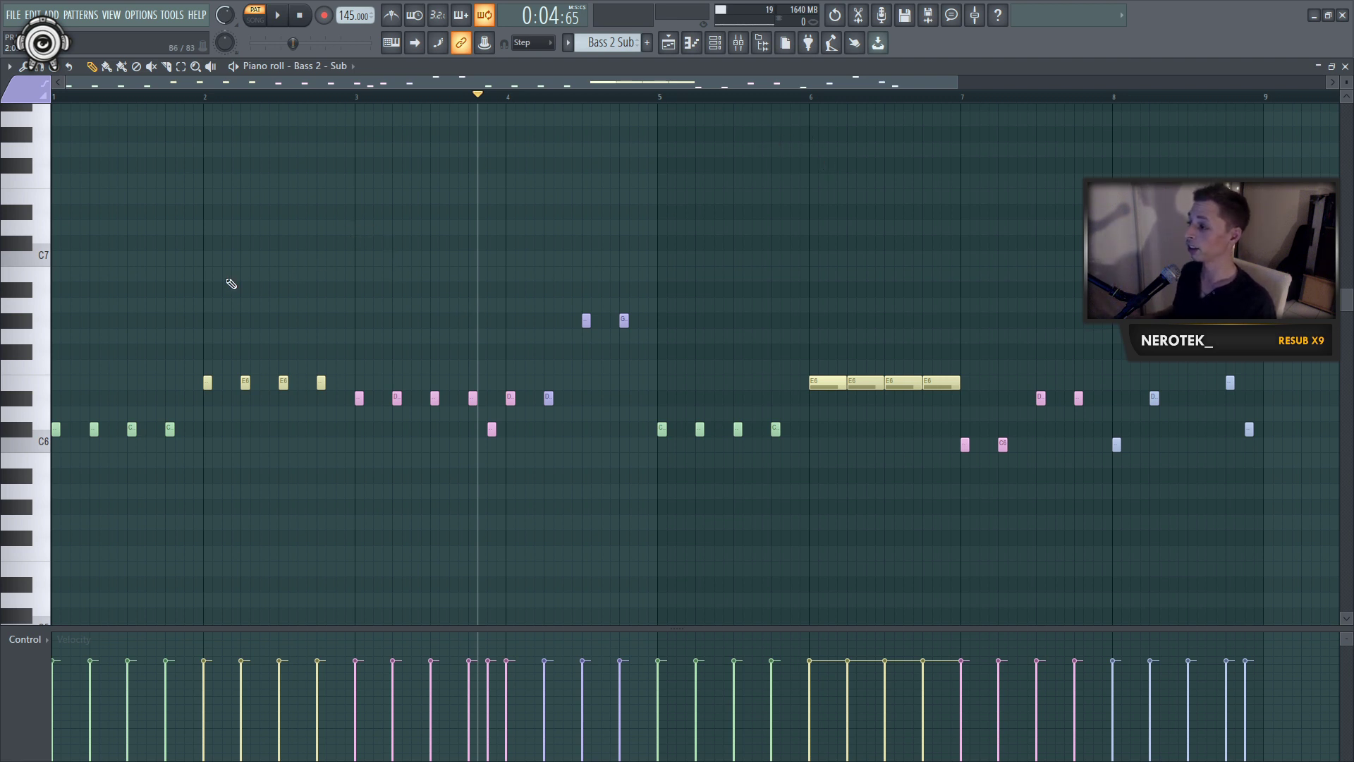
Step: Mute the four yellow notes in bar 2 and play the pattern briefly from just before bar 2
left_click_drag(199, 289, 343, 396)
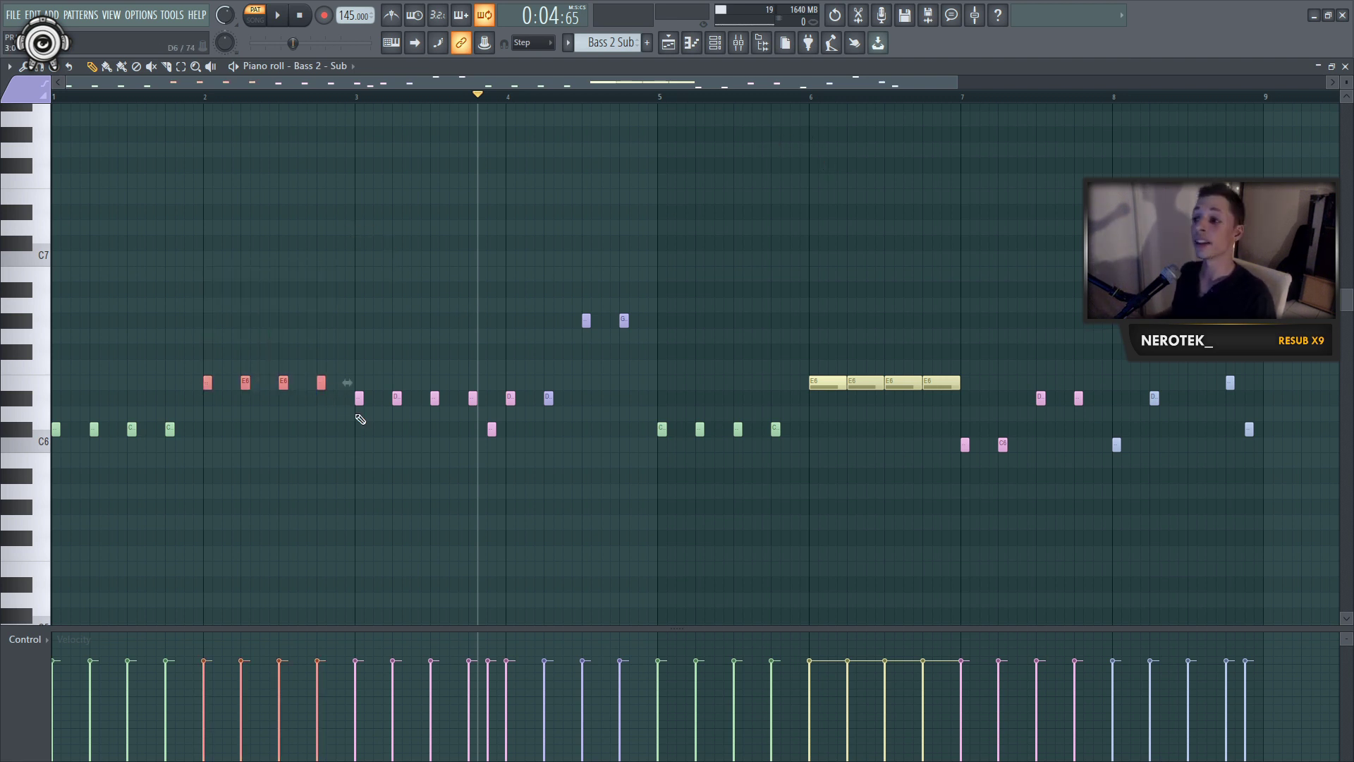
key("alt+m")
left_click(281, 405)
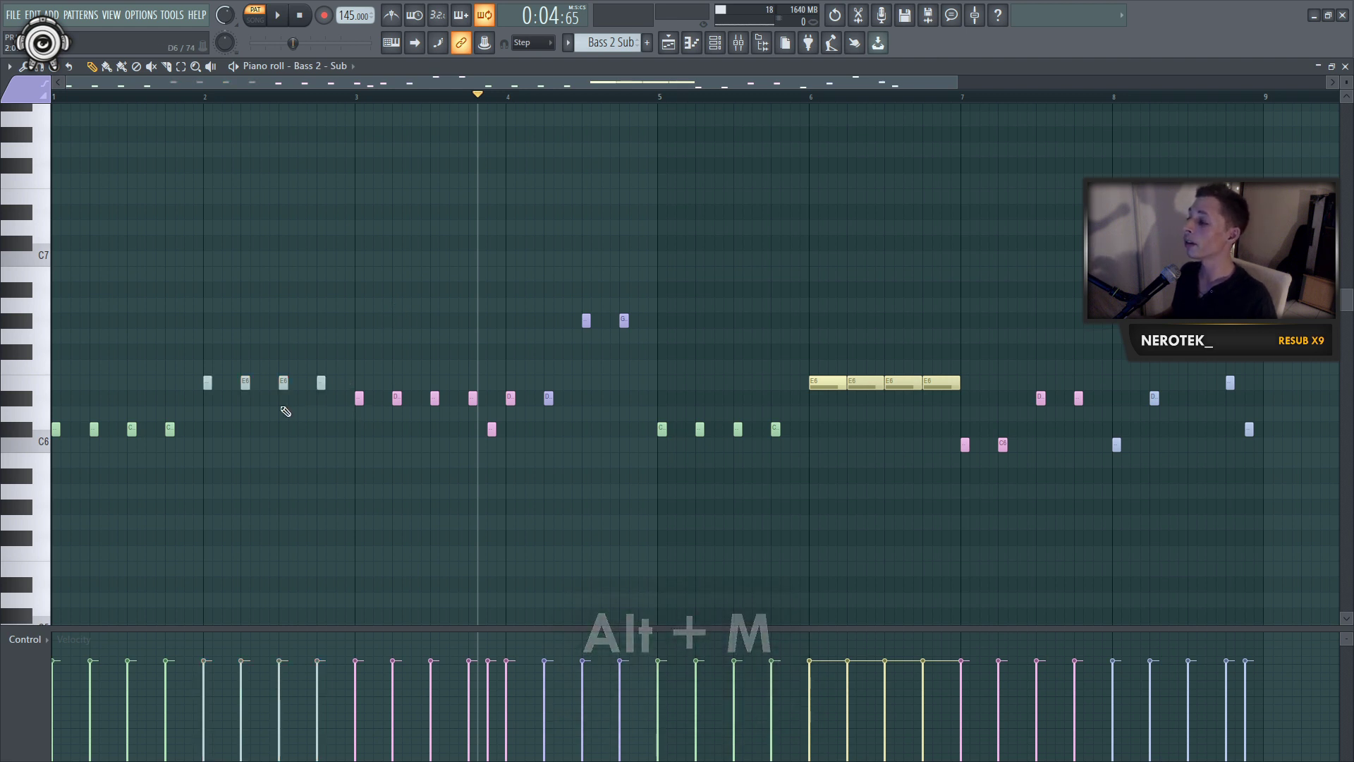
left_click(199, 98)
key("space")
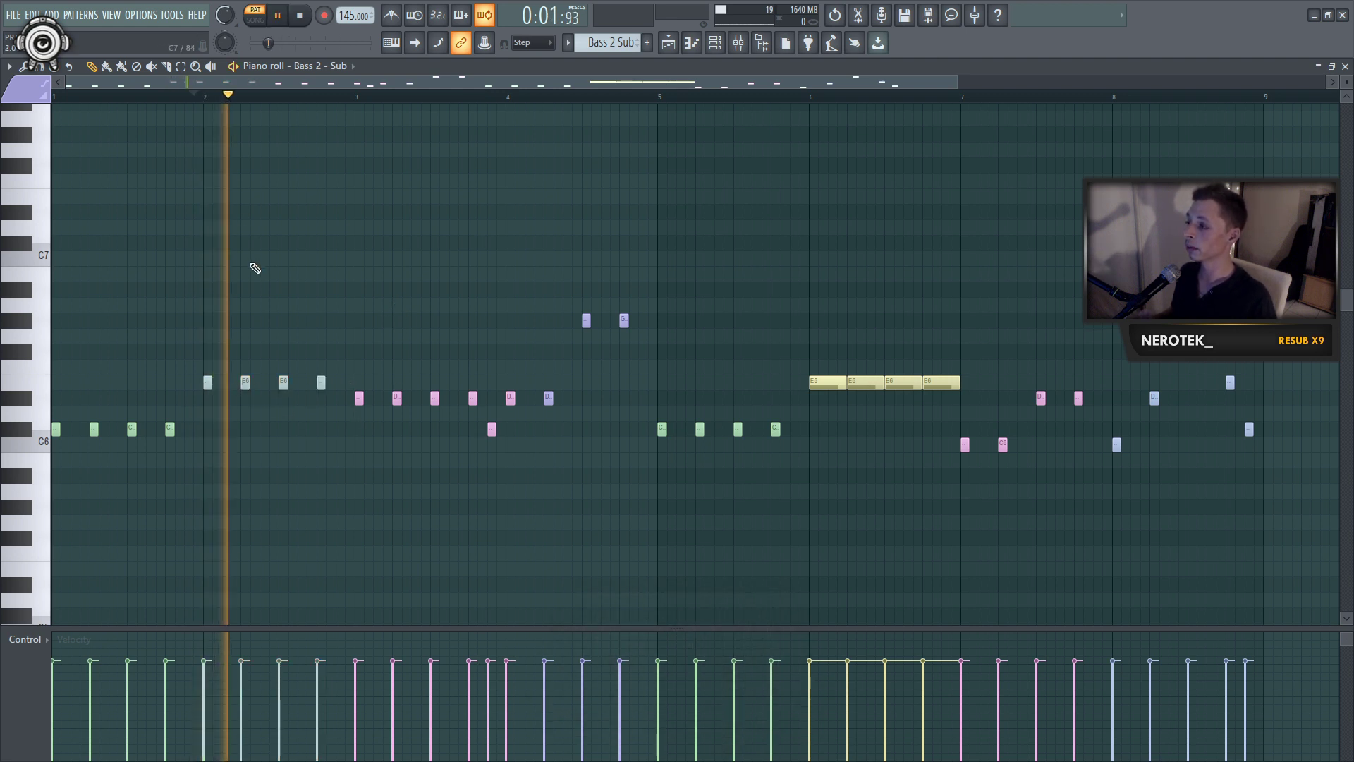
key("space")
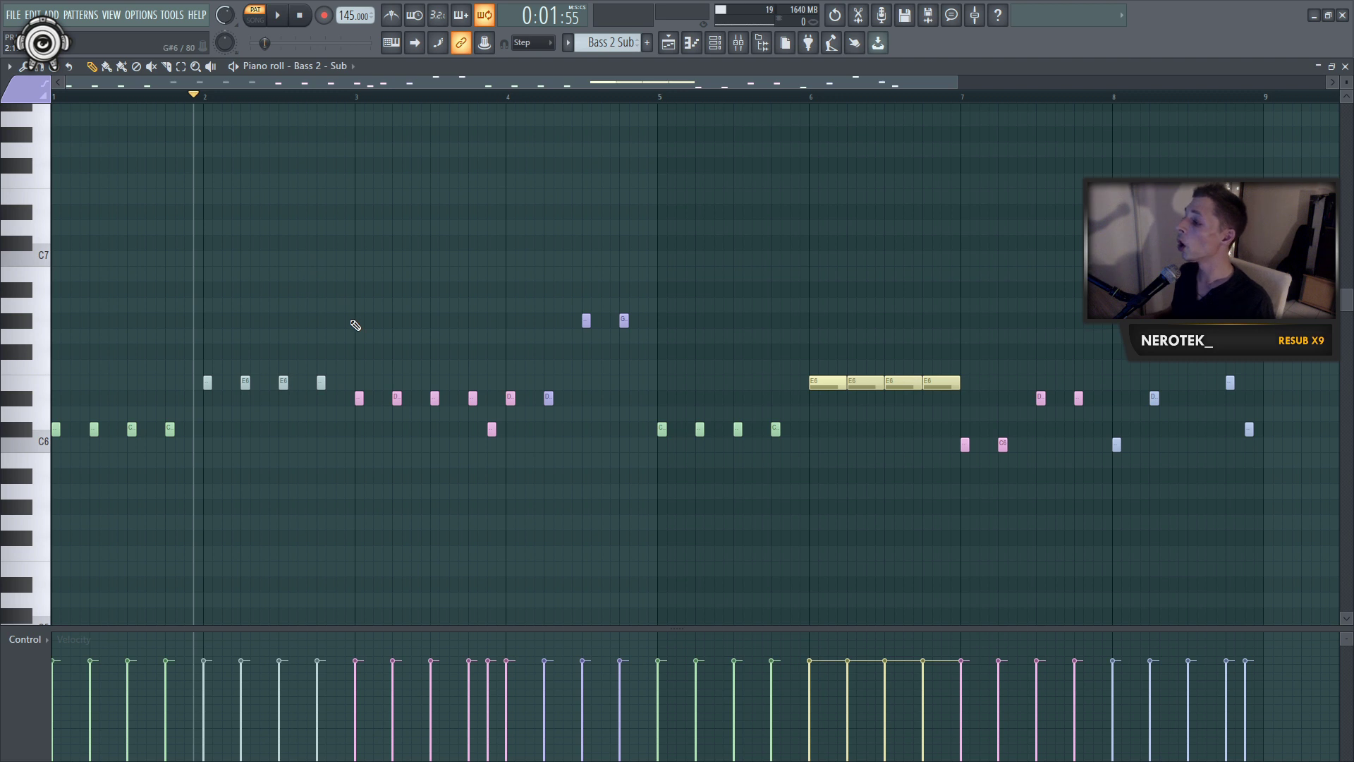
Step: Unmute the four muted notes in bar 2
left_click_drag(352, 317, 280, 429)
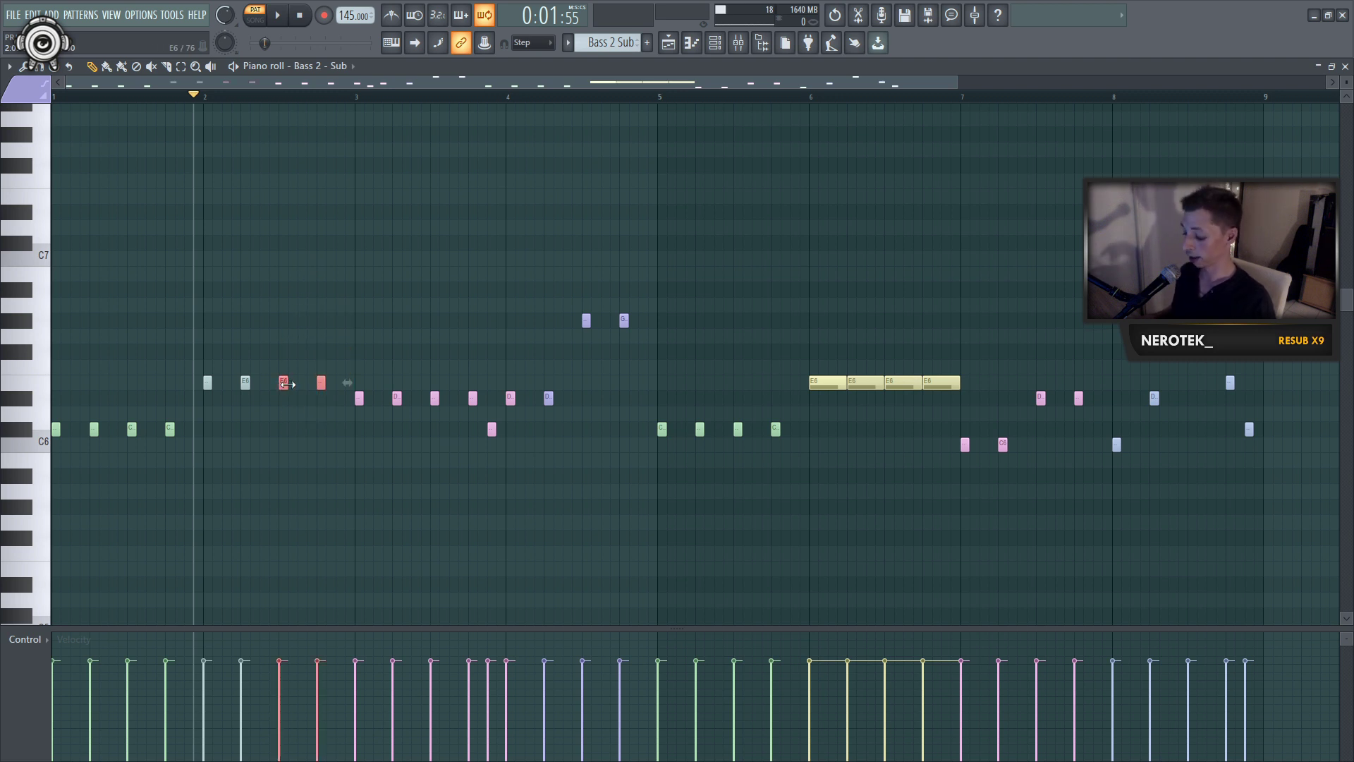
key("alt+shift+m")
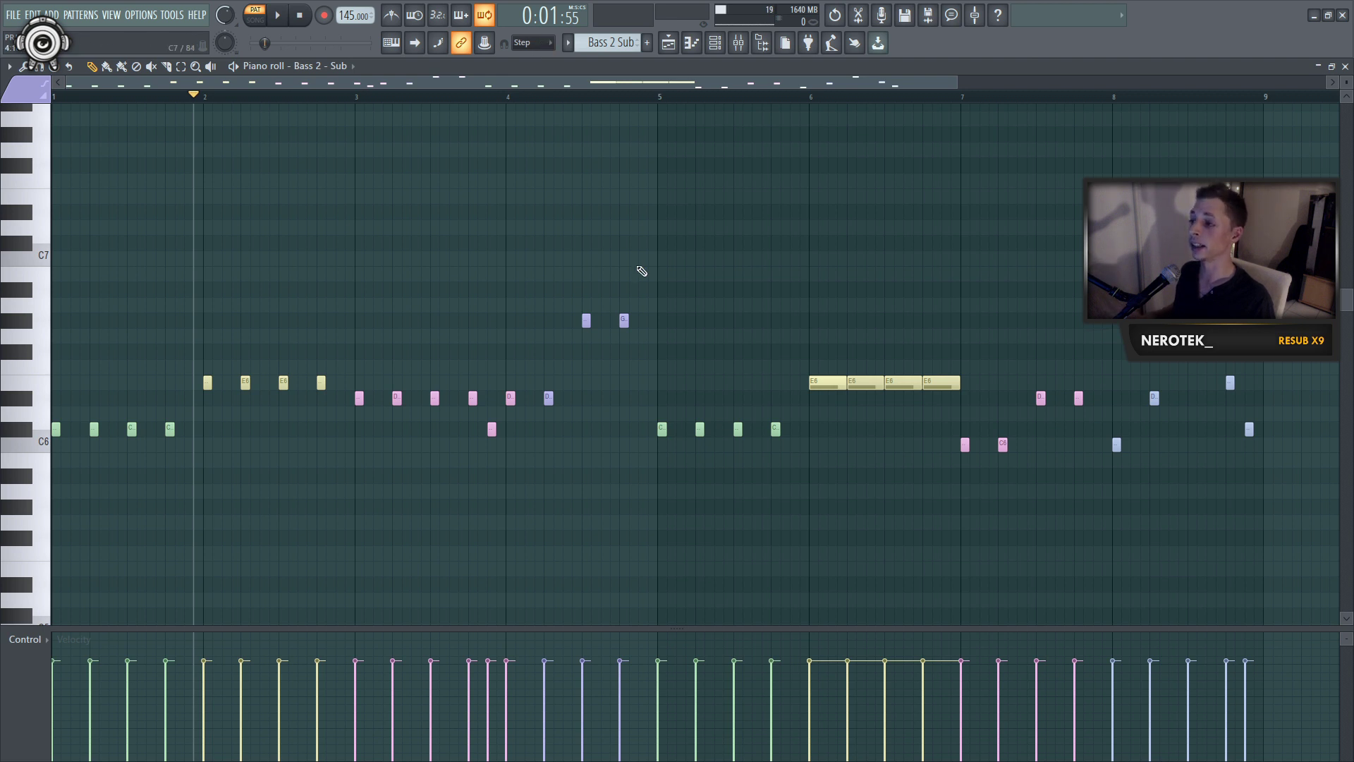
Step: Shift the two high notes in bar 4 slightly off the grid and realign them by quick-quantizing their start times
scroll(607, 278, "up", 3, "ctrl")
left_click_drag(560, 321, 558, 323)
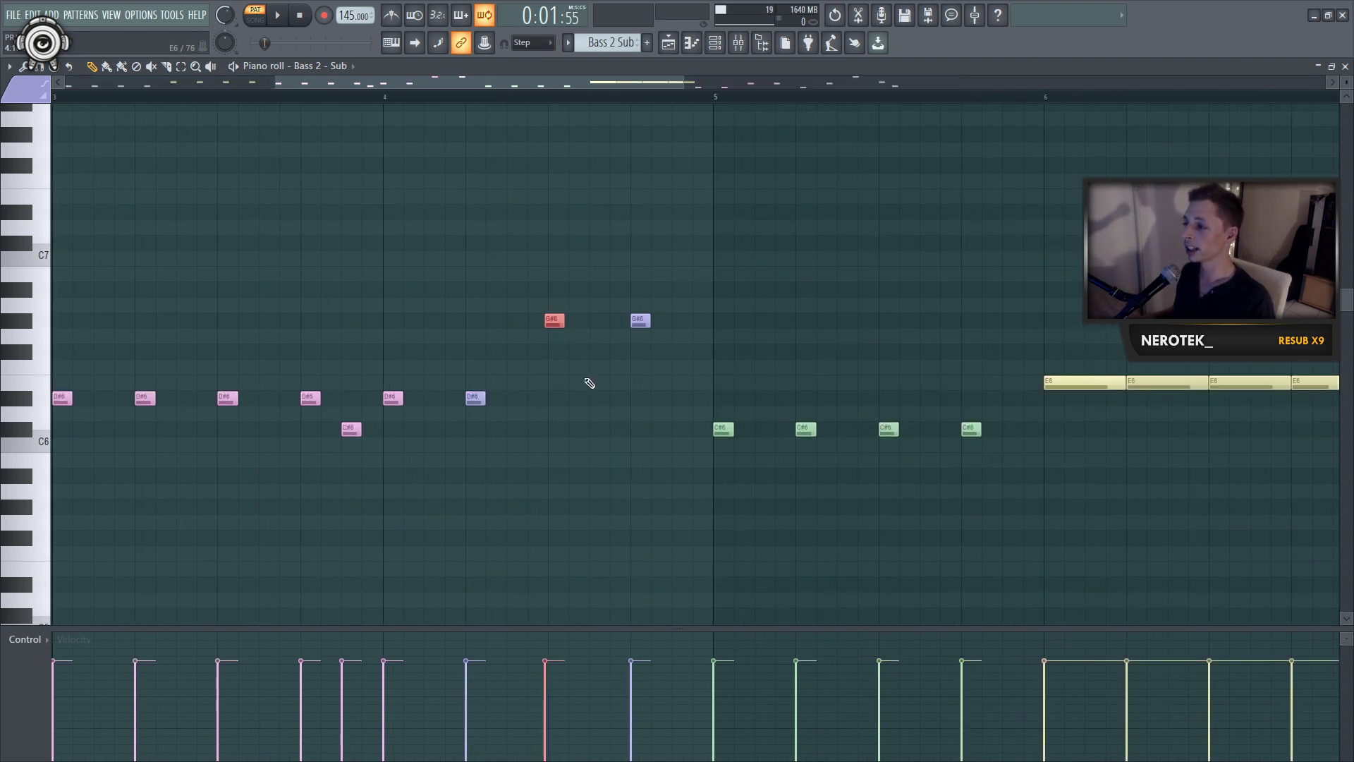
left_click_drag(641, 321, 644, 321)
left_click_drag(795, 205, 547, 347, "ctrl")
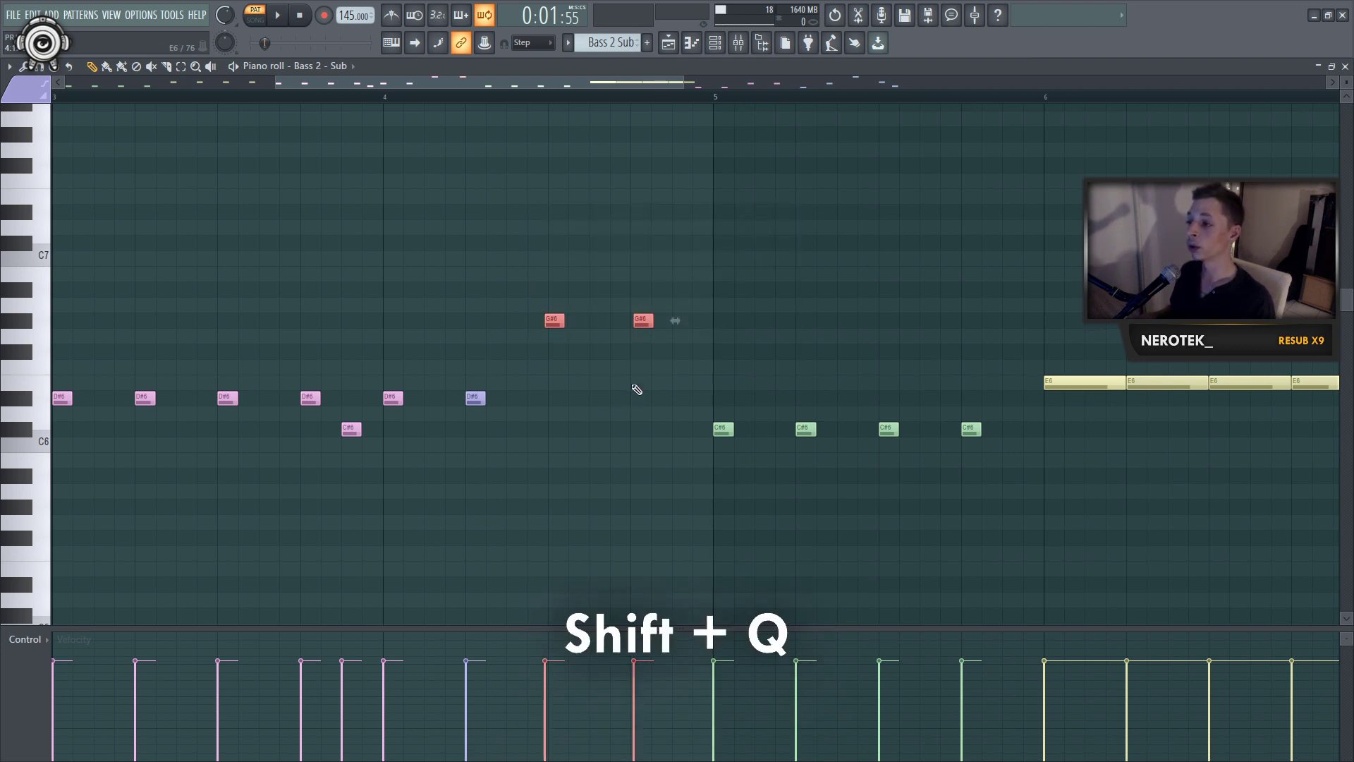
key("shift+q")
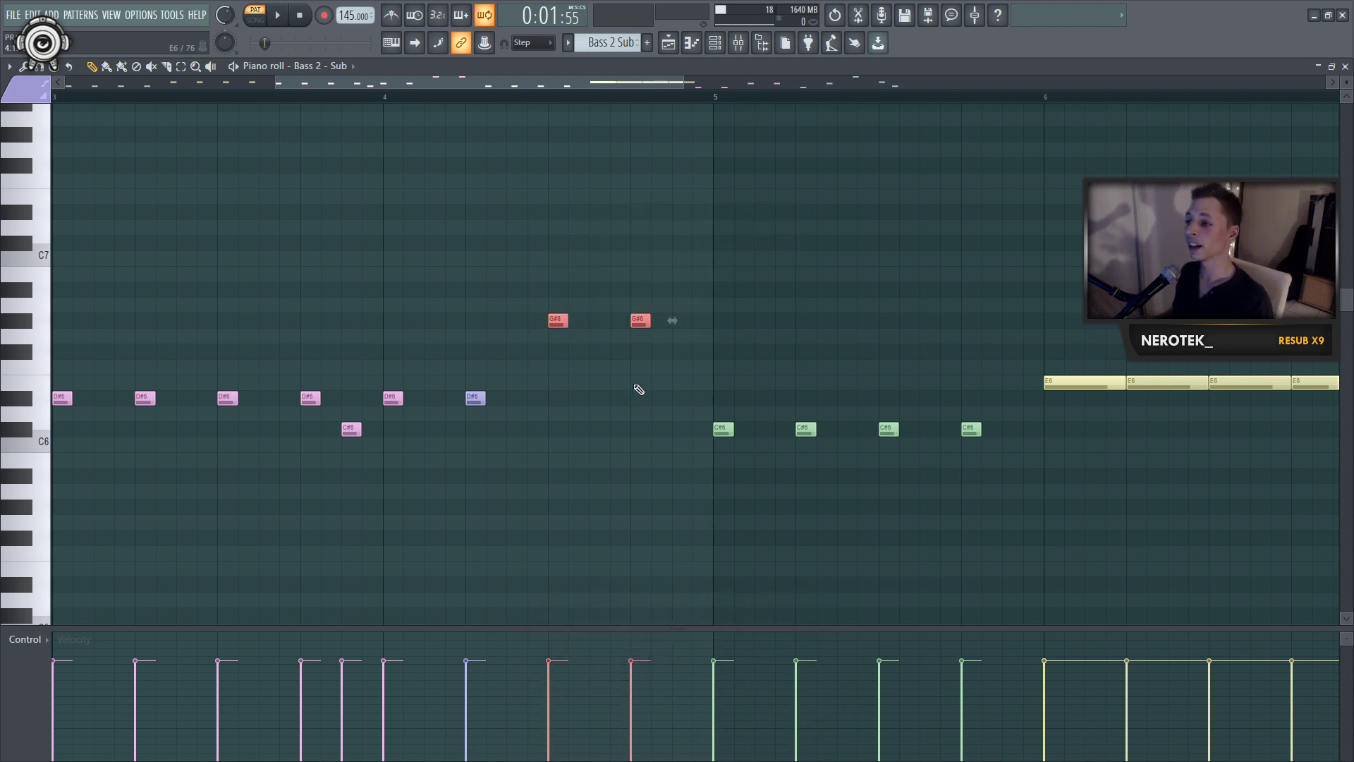
Step: Open the piano roll quantizer for the whole pattern and accept its Default template settings
scroll(663, 370, "down", 4)
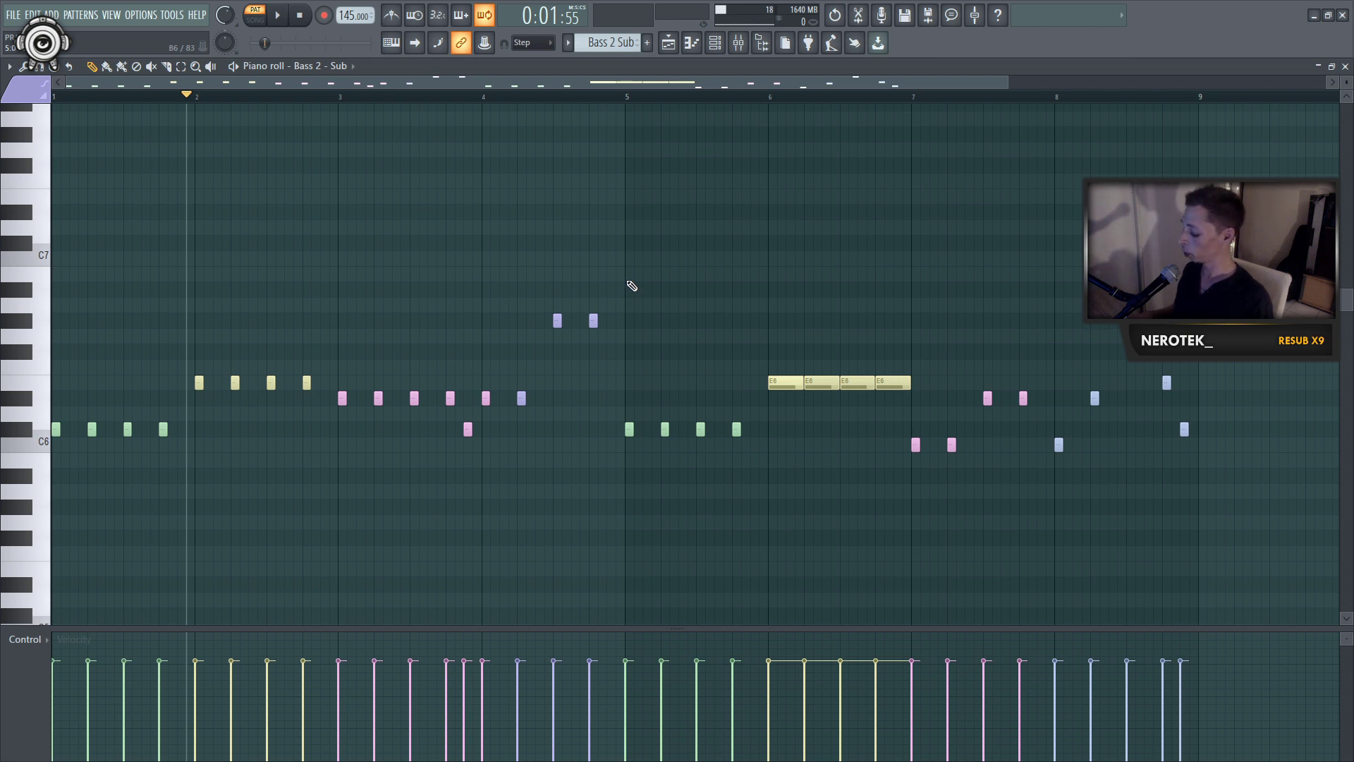
key("alt+q")
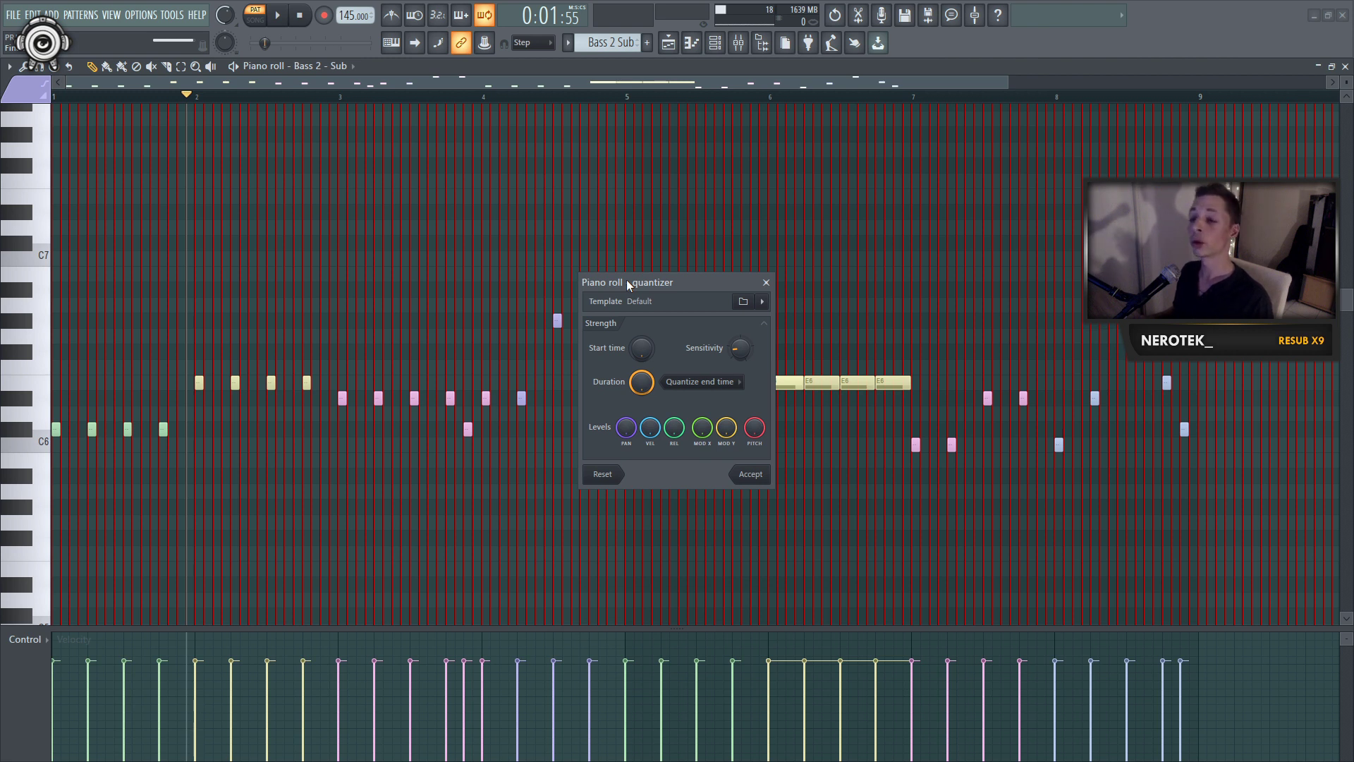
key("Return")
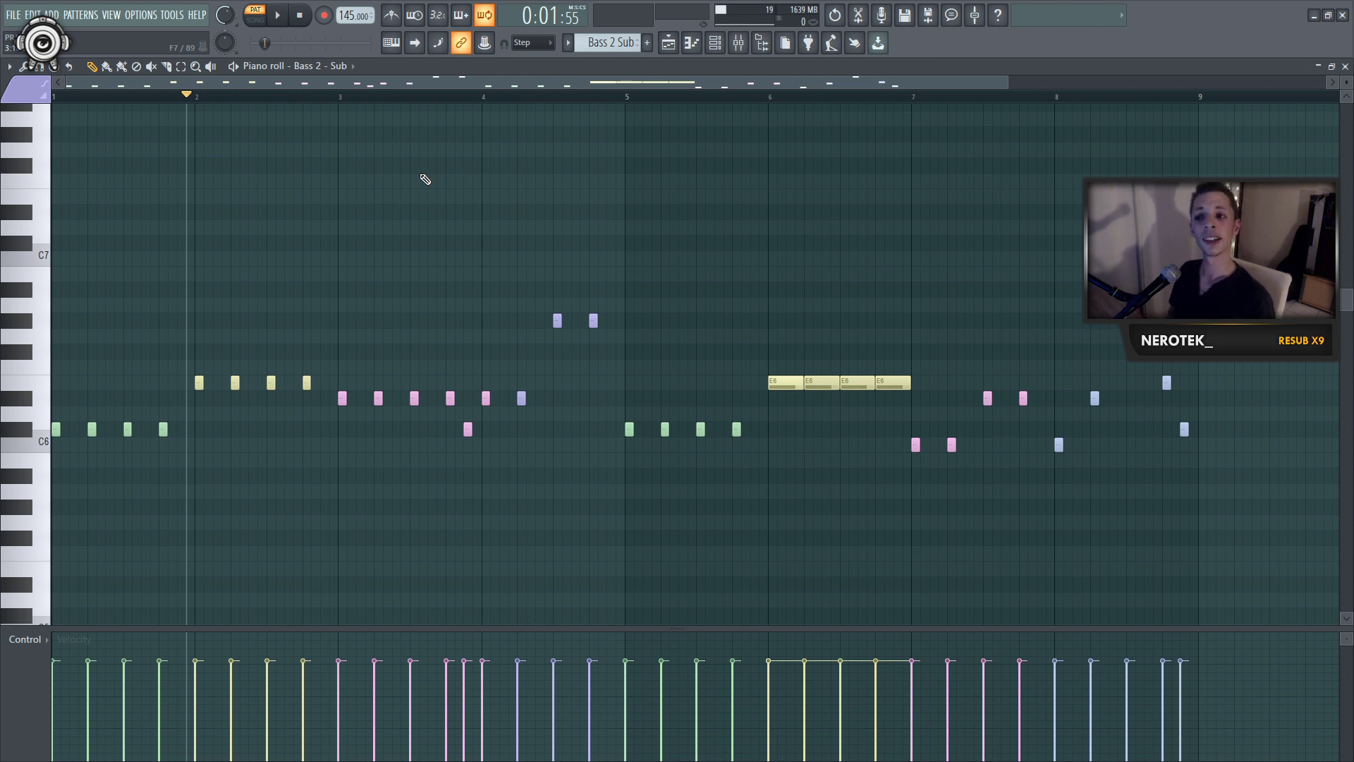
Step: Quick chop the four long notes in bar 6 into one-step notes and undo the chop
left_click_drag(916, 314, 773, 439)
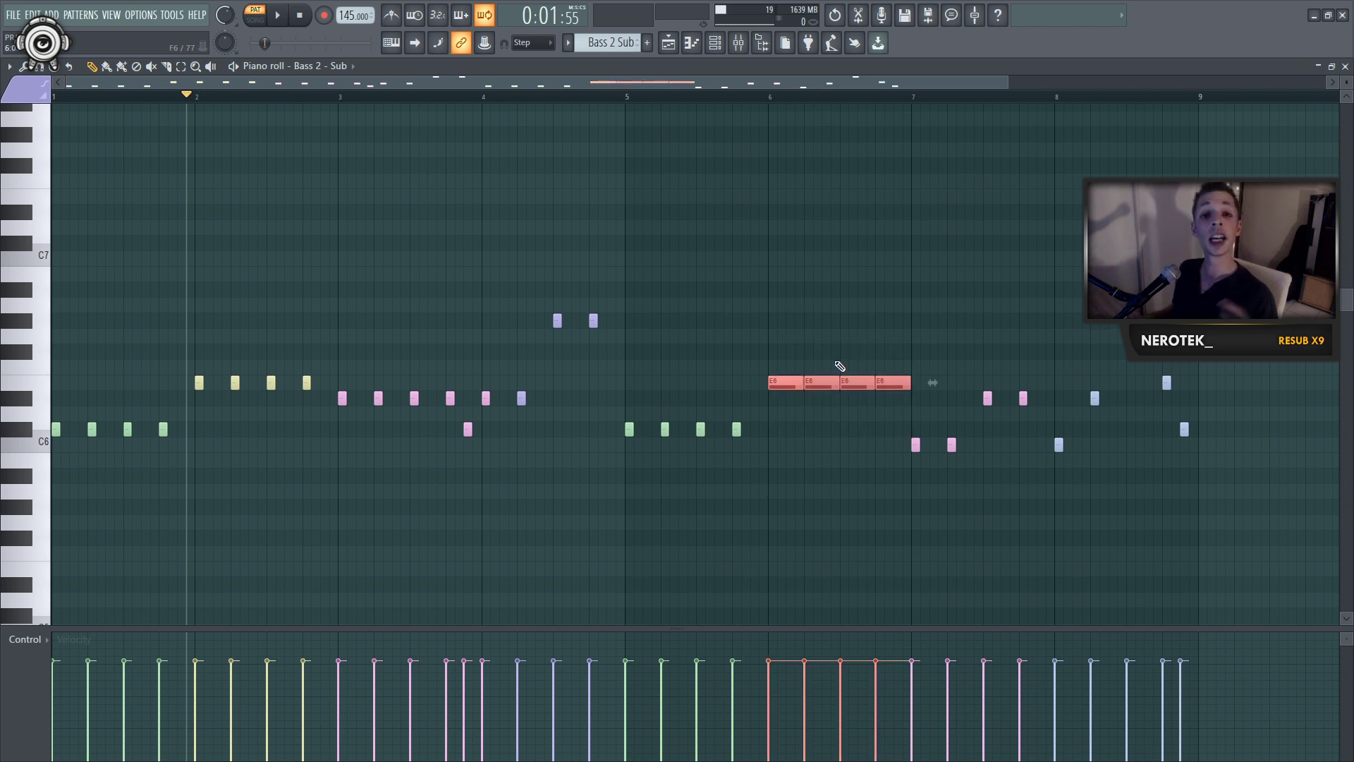
key("ctrl+u")
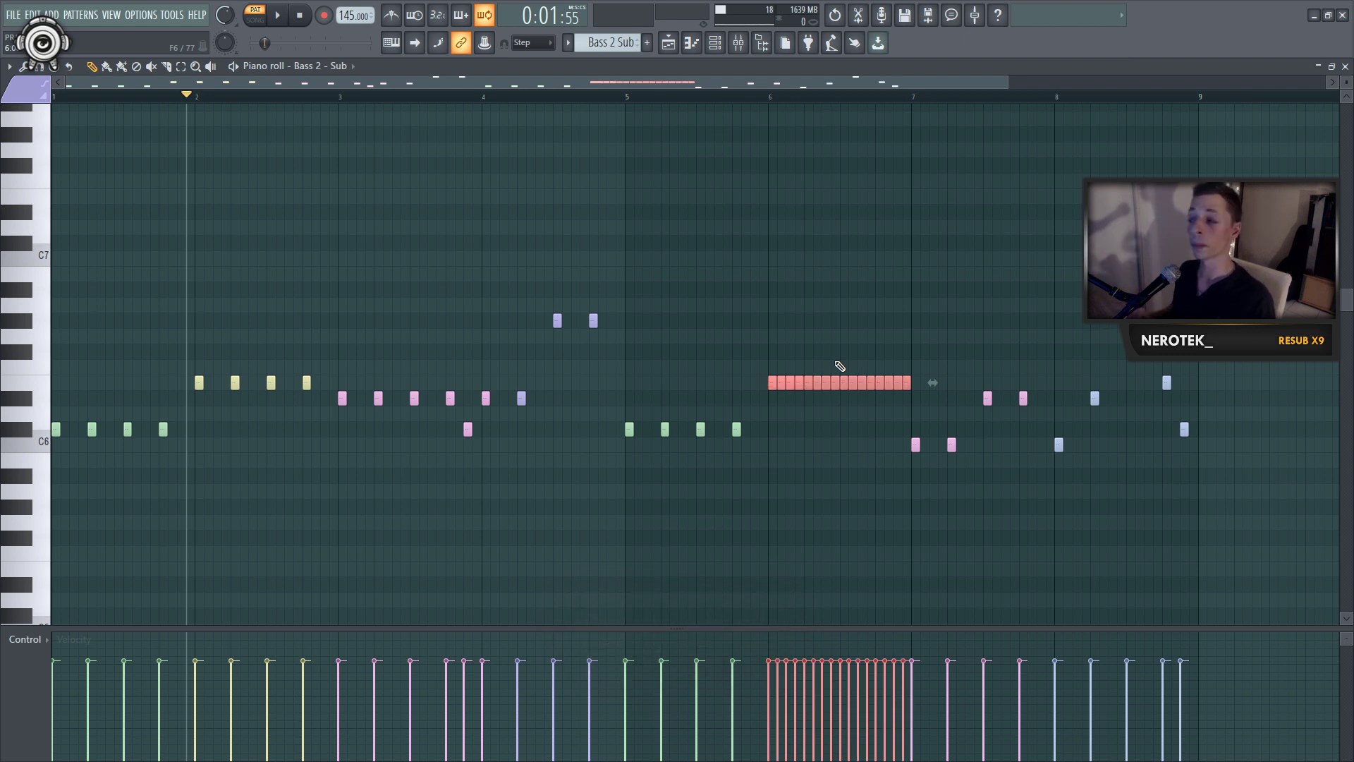
key("ctrl+d")
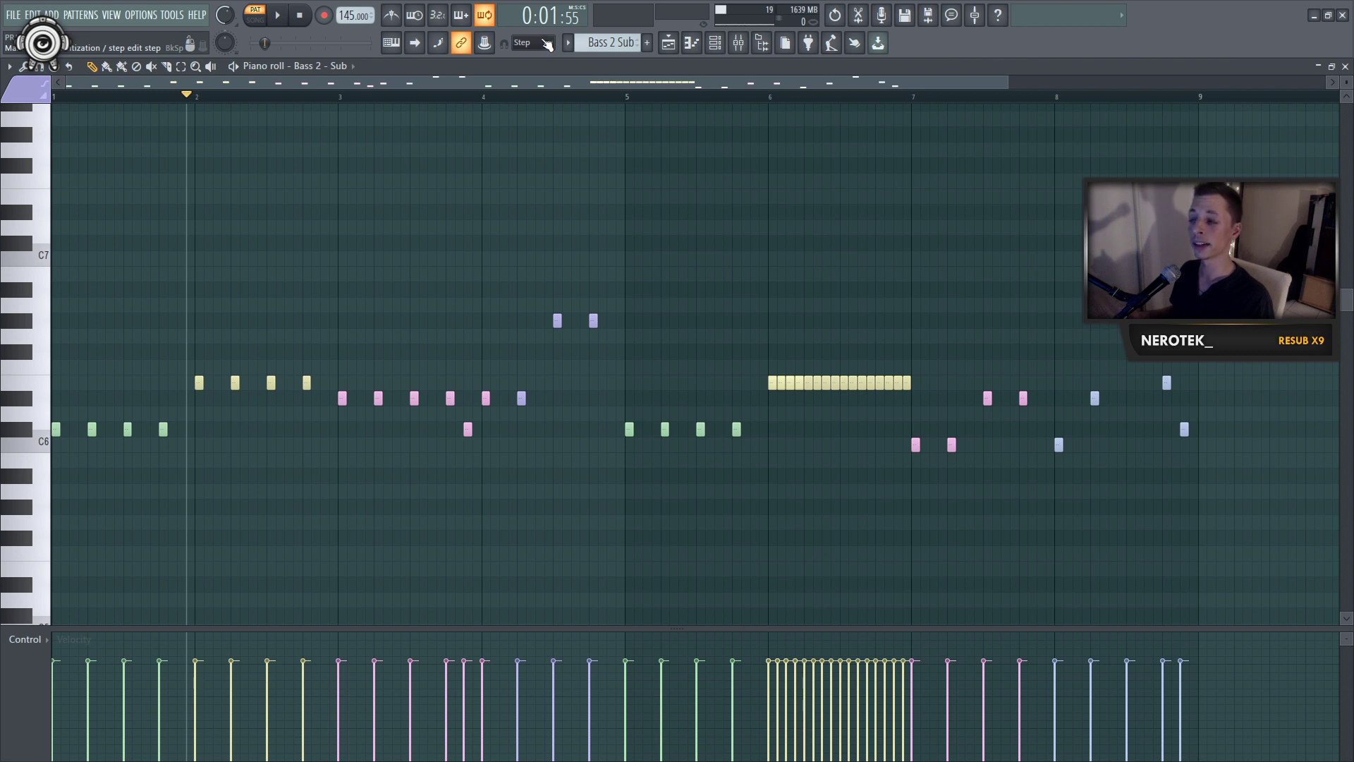
key("ctrl+z")
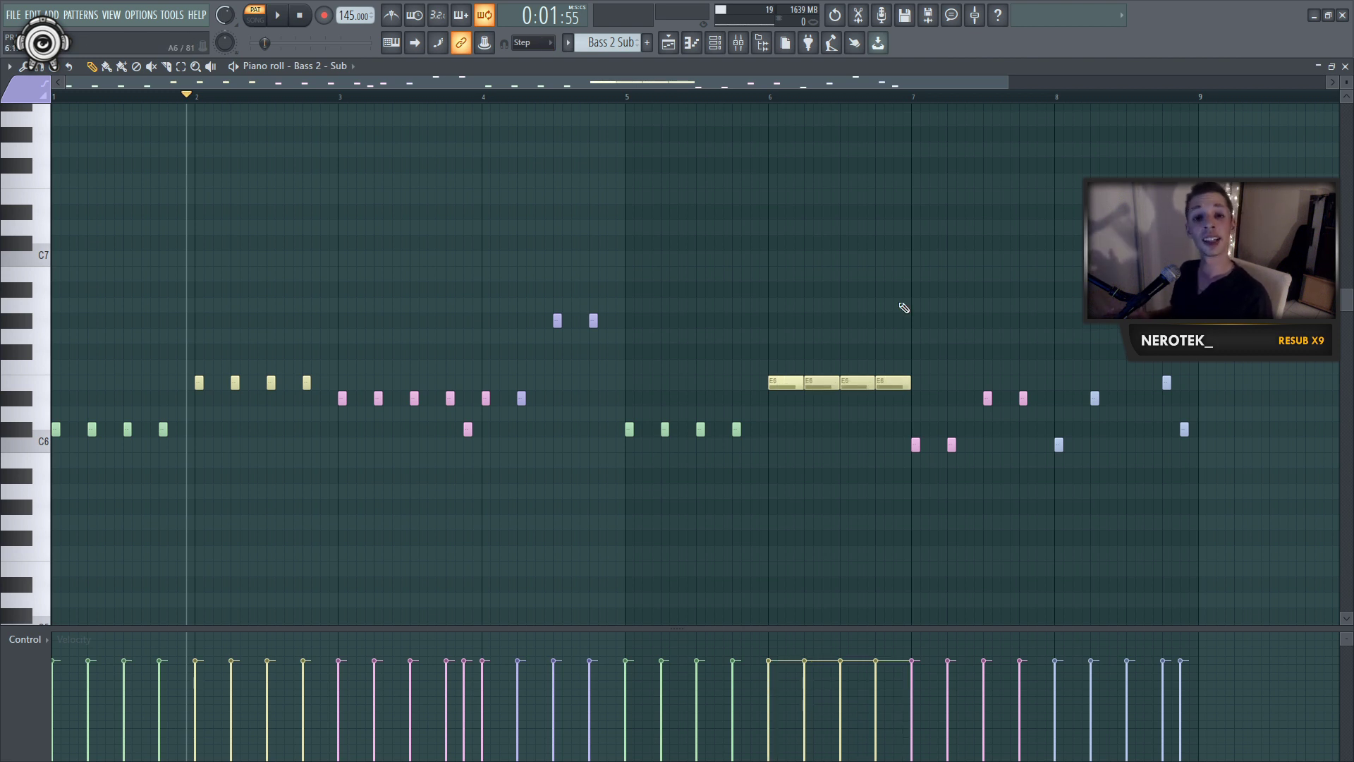
Step: Open the chopper for the four long notes in bar 6, adjust its Time mul, and cancel it
left_click_drag(931, 311, 776, 386)
key("alt+u")
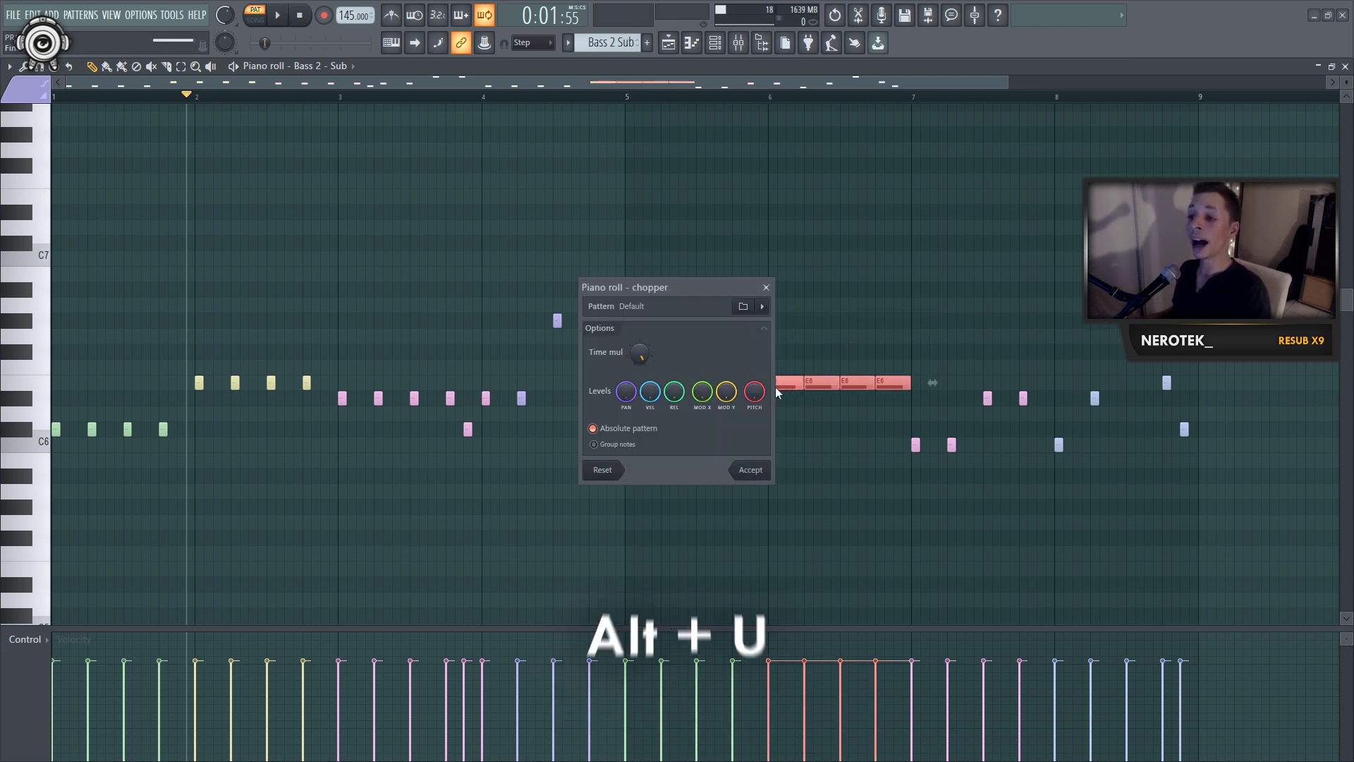
left_click_drag(676, 284, 580, 213)
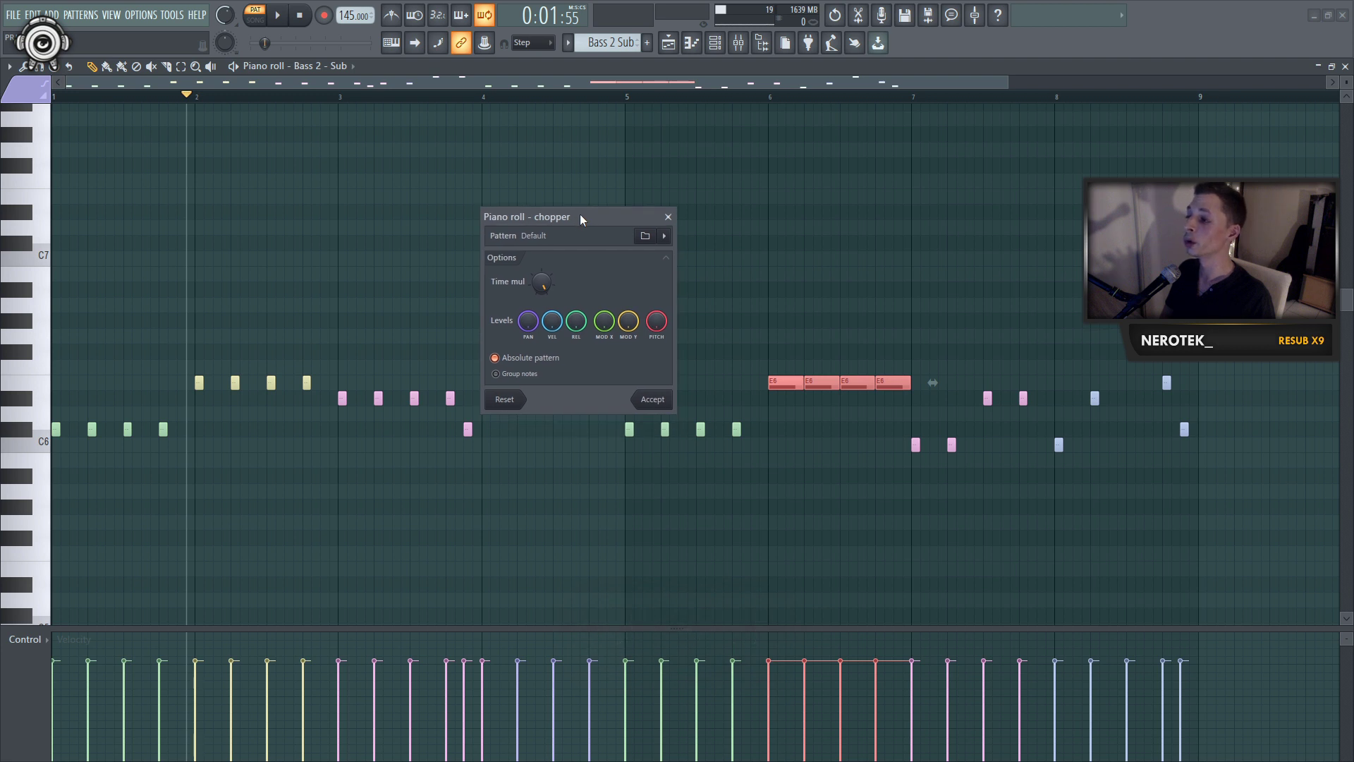
mouse_move(542, 282)
left_mouse_down()
mouse_move(542, 311)
mouse_move(543, 283)
left_mouse_up()
key("Escape")
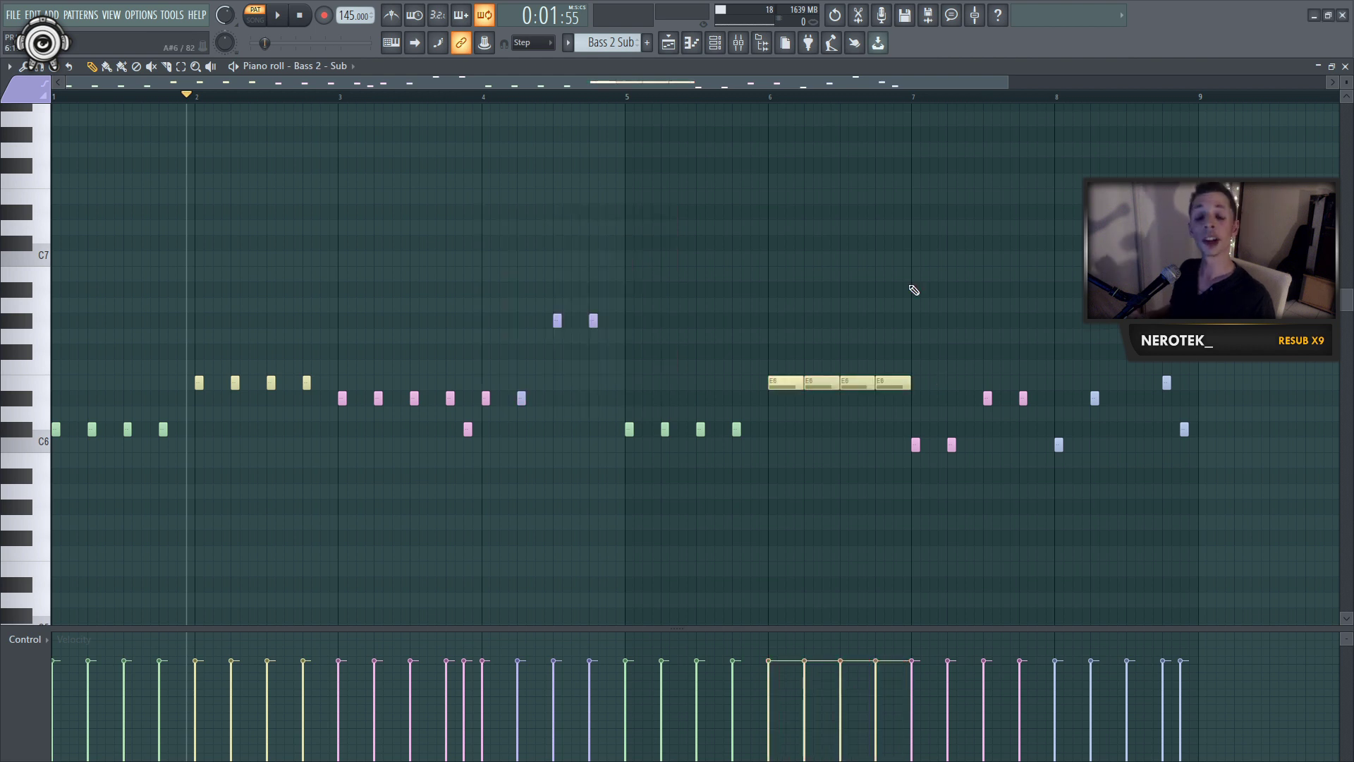
Step: Select the five notes in bar 8, open the score flipper, and try its horizontal and vertical flip options on them
scroll(939, 332, "down", 2)
scroll(1041, 428, "up", 2)
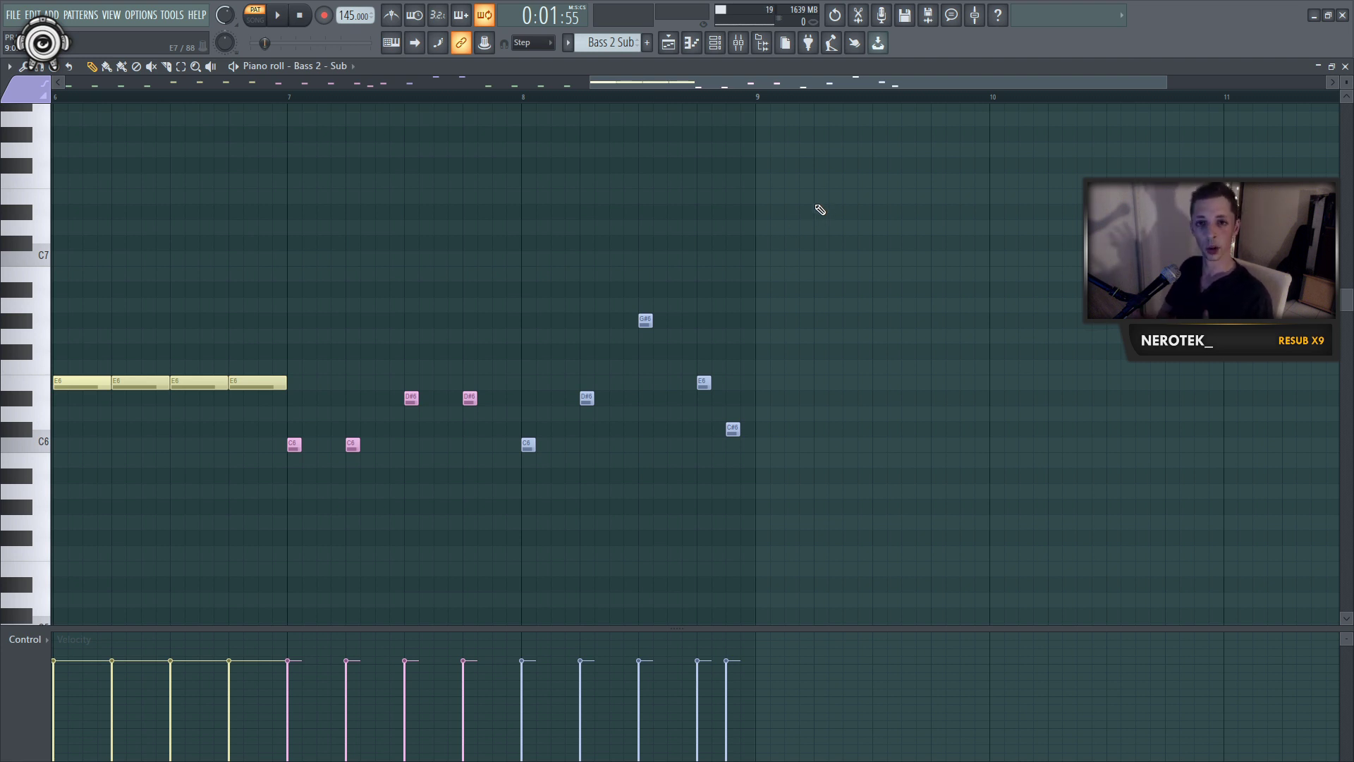
left_click_drag(824, 221, 515, 561)
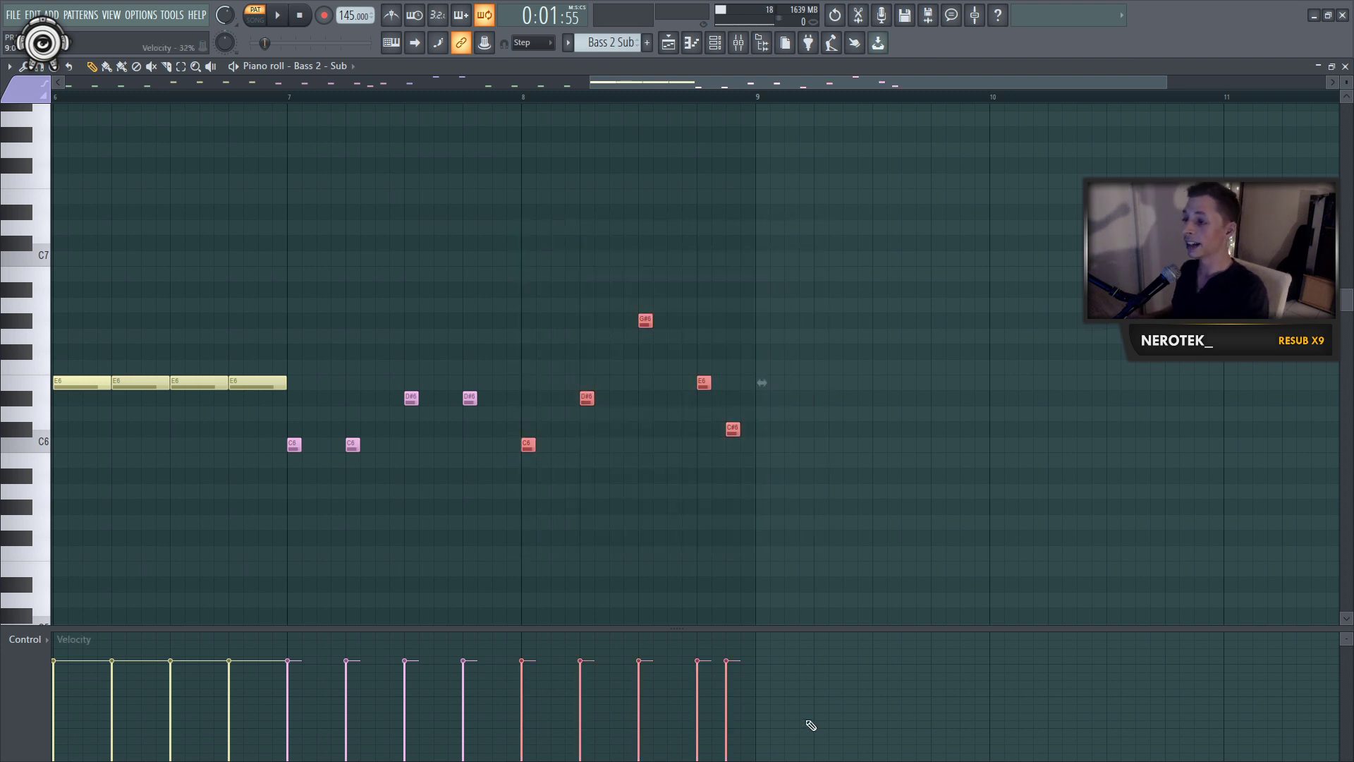
key("alt+y")
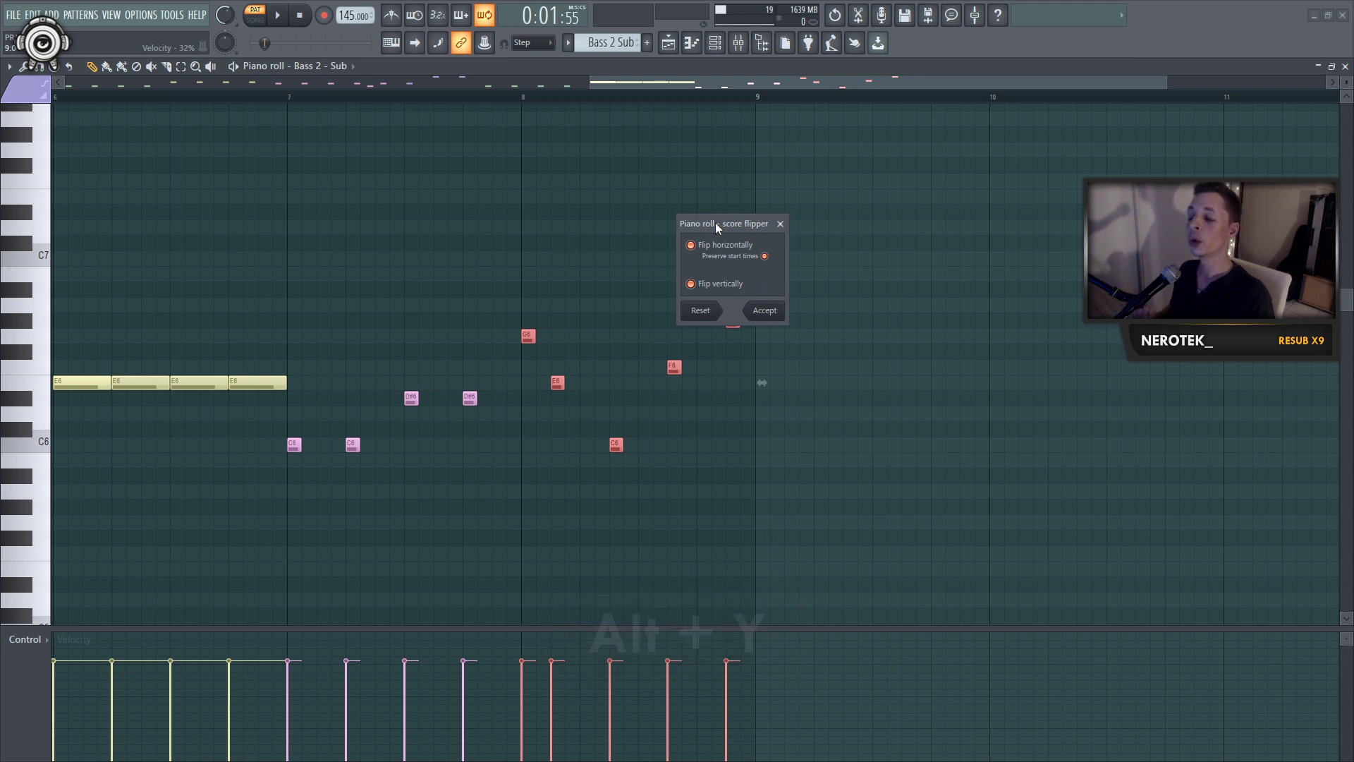
left_click_drag(717, 221, 414, 221)
left_click(427, 238)
left_click(426, 238)
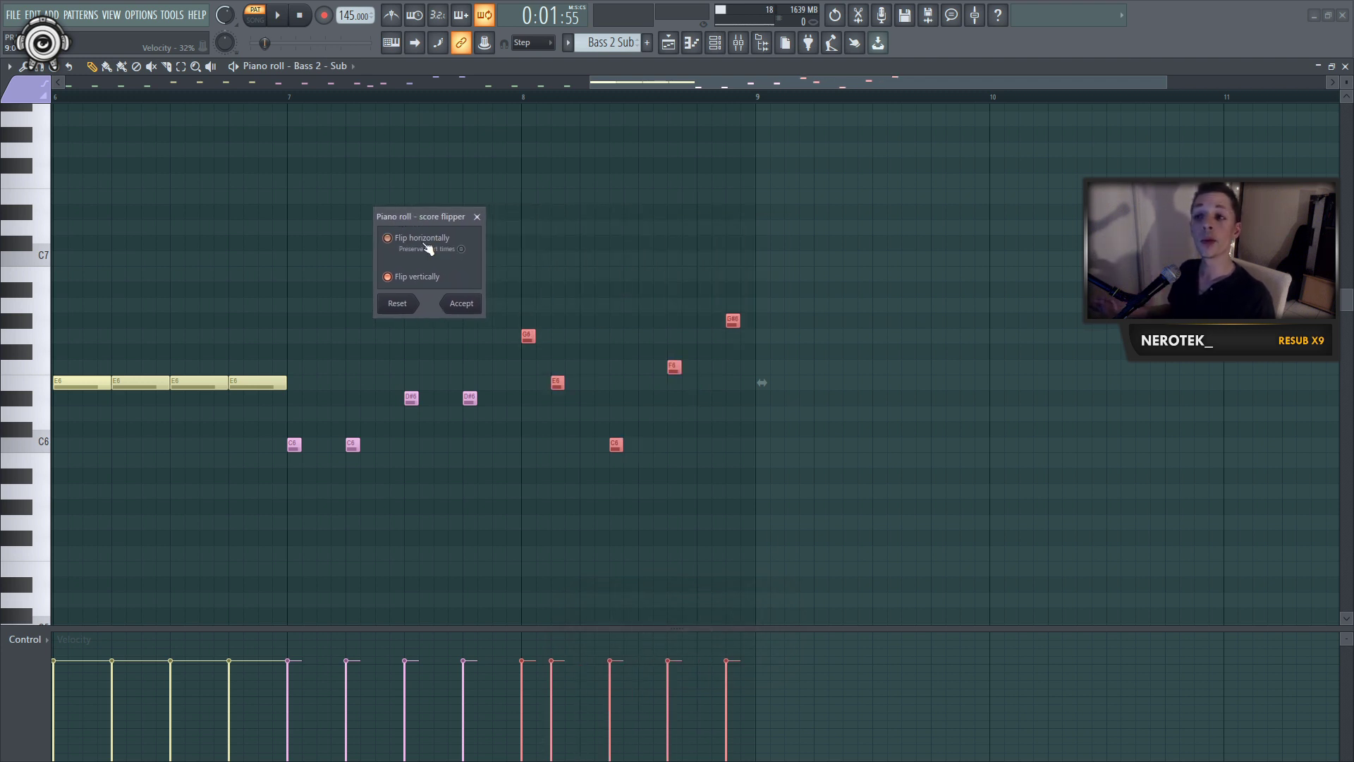
left_click(421, 277)
left_click(428, 238)
left_click(423, 277)
left_click(426, 242)
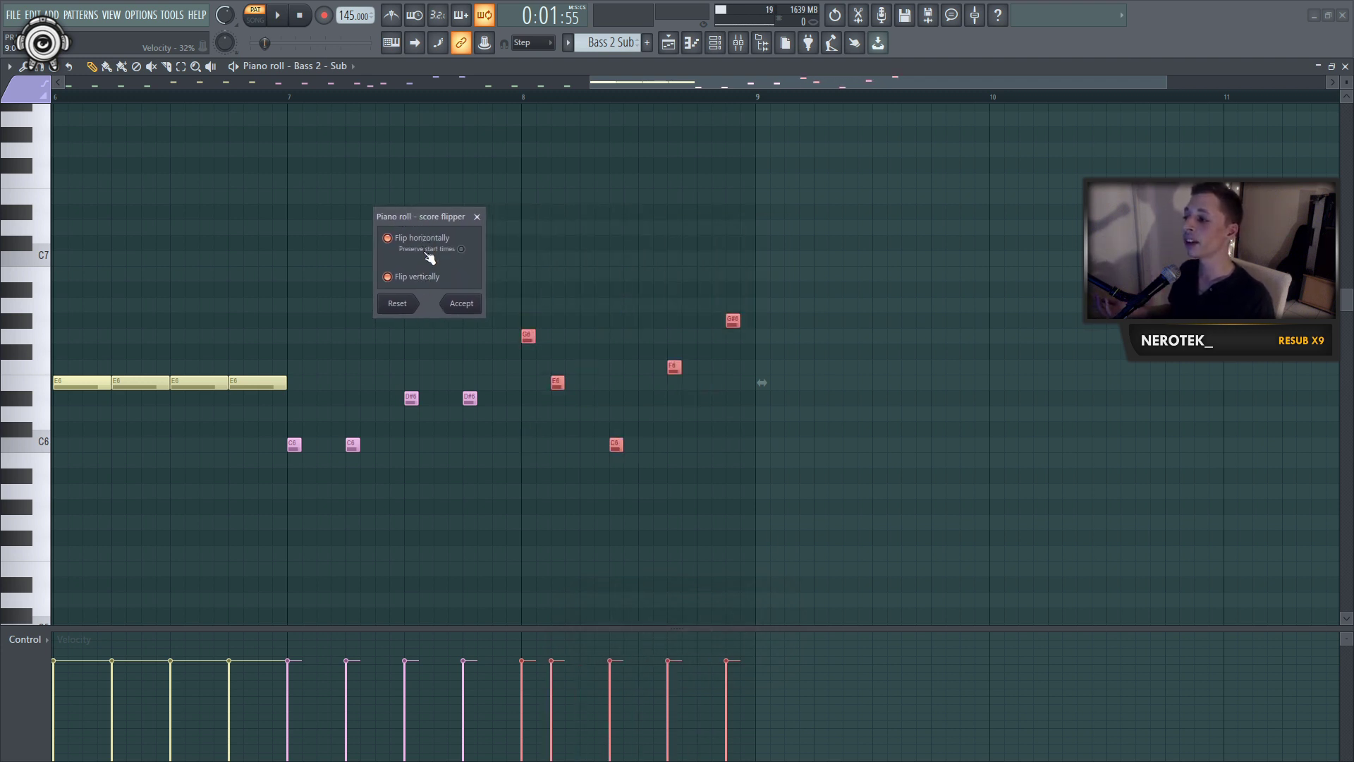
left_click(428, 279)
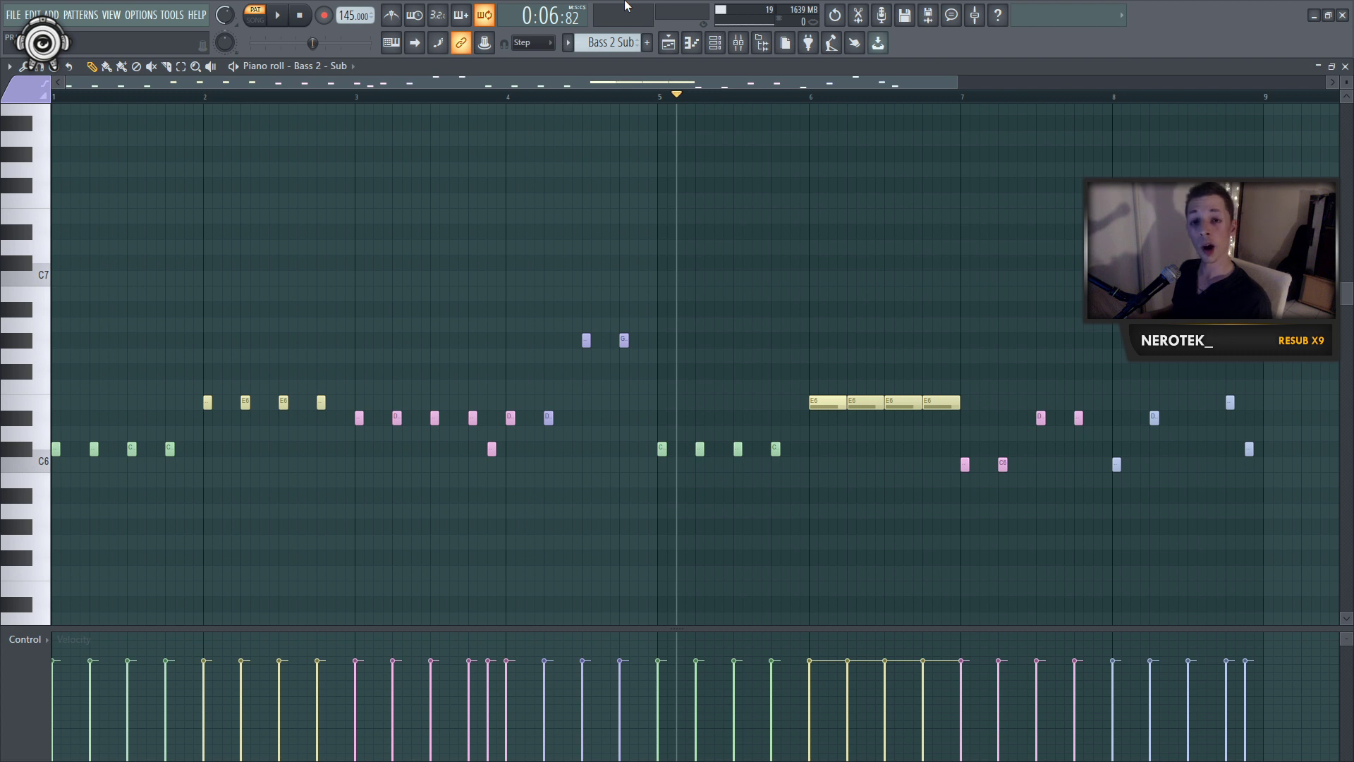
Step: Hide the velocity lane below the notes, show it again, and open its Control options
key("shift+Return")
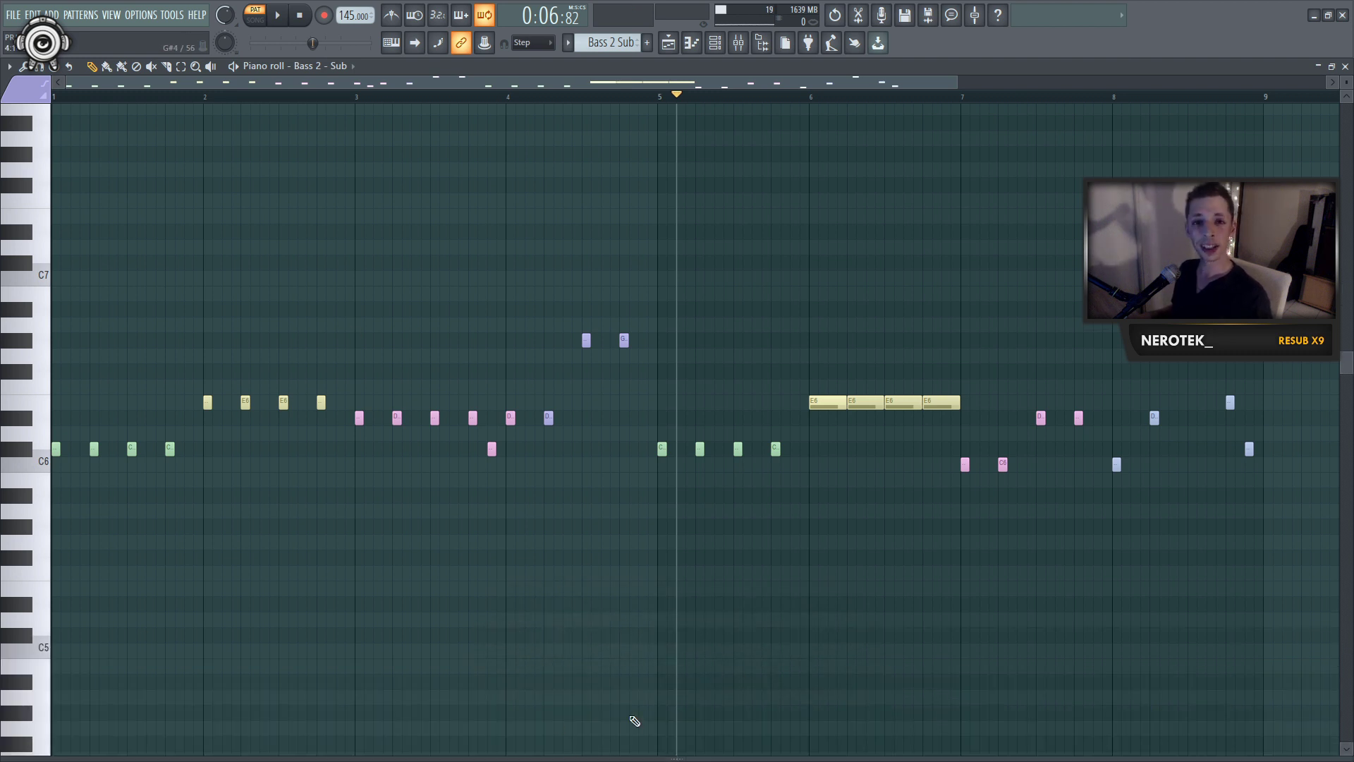
key("shift+Return")
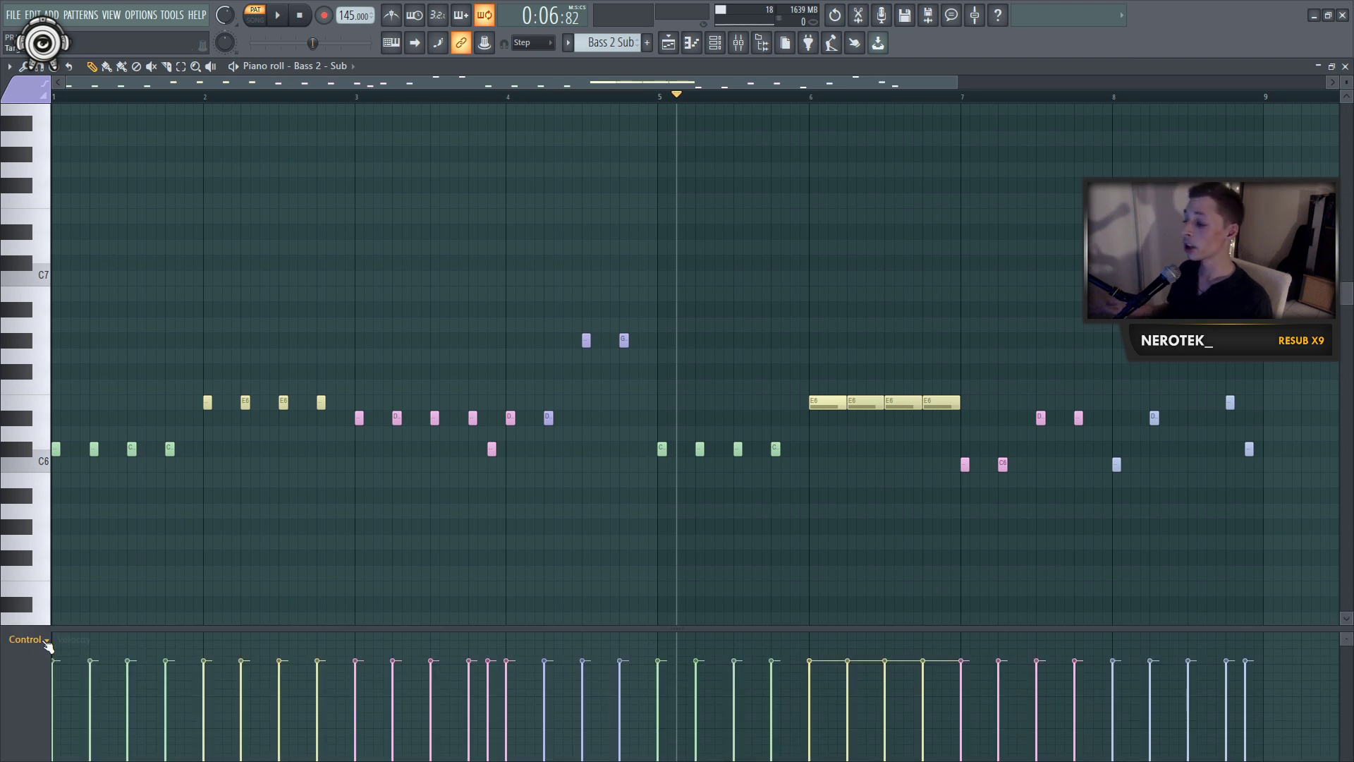
left_click(45, 643)
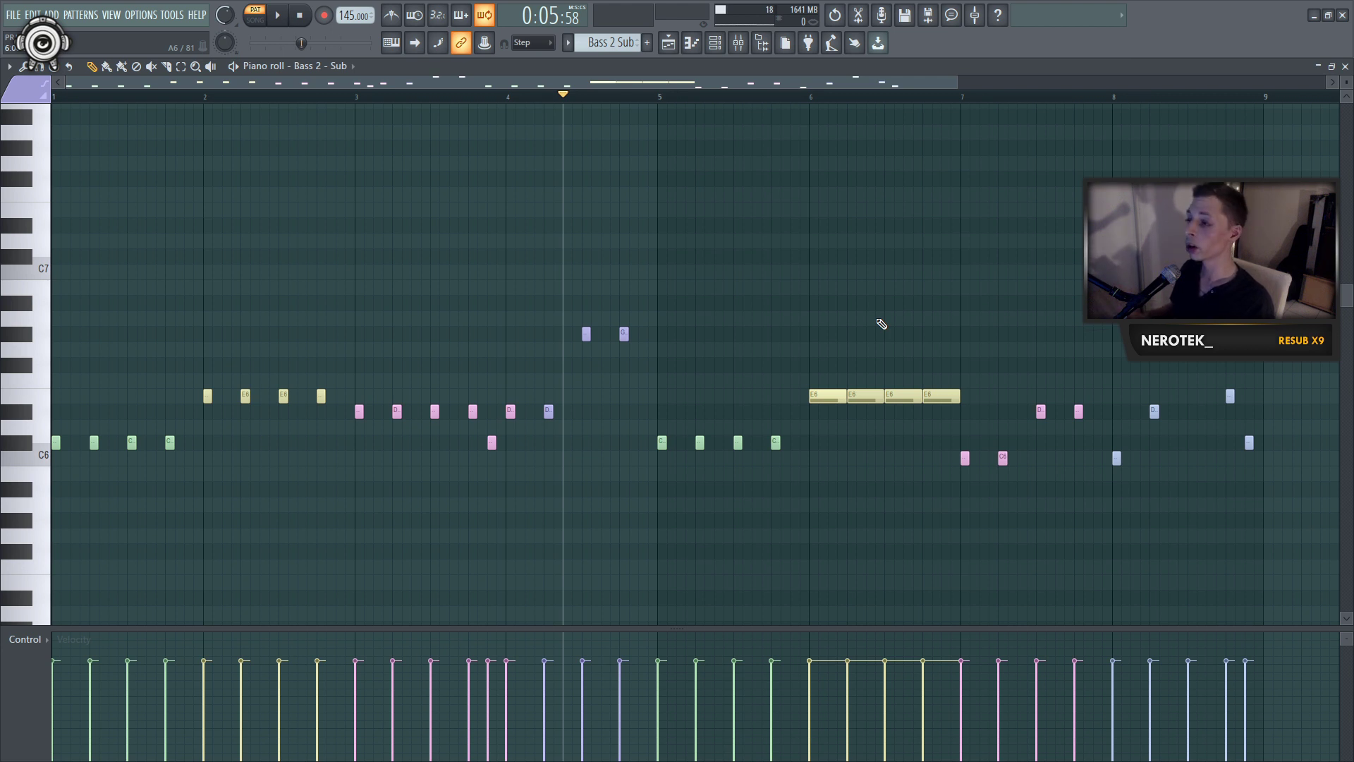
Step: Select bar 4 on the timeline, add a time marker there with the default name, and undo it
key("space")
left_click_drag(507, 98, 658, 109)
key("alt+t")
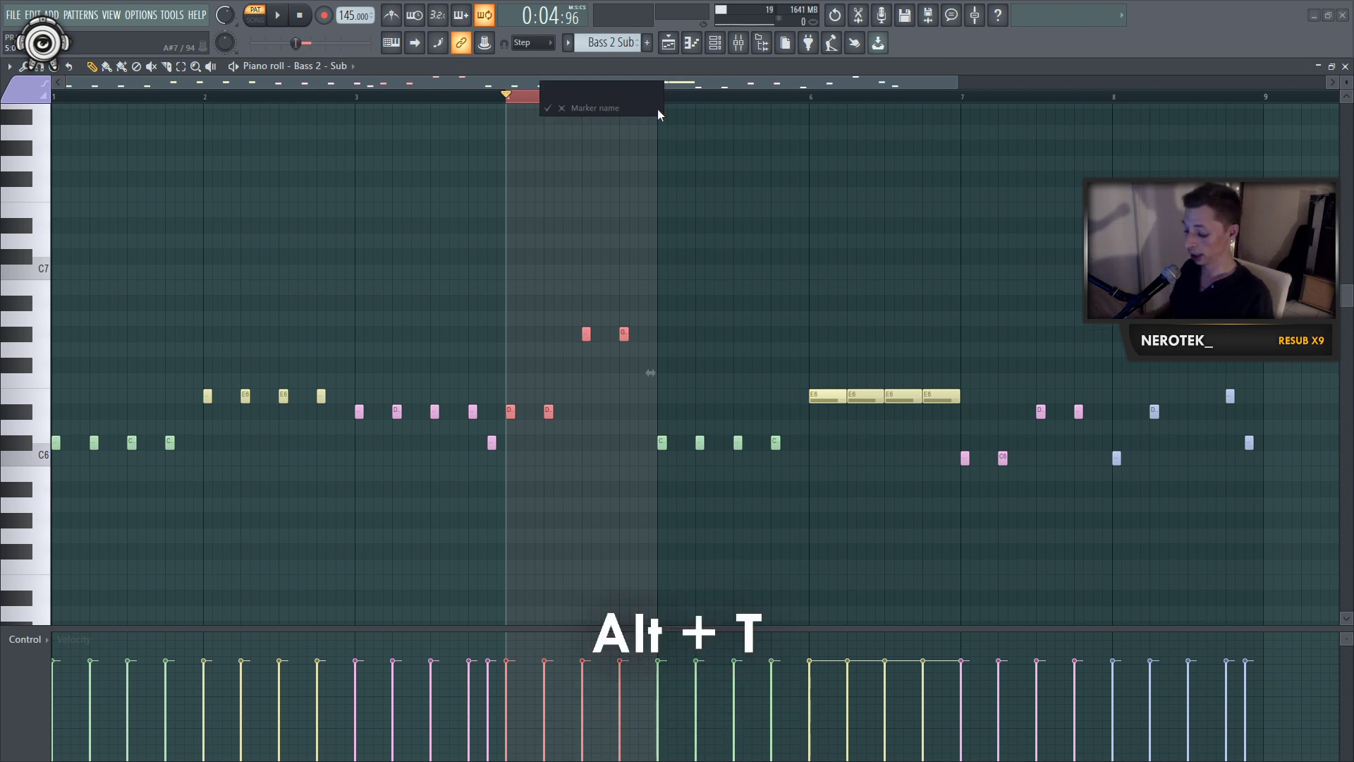
key("Return")
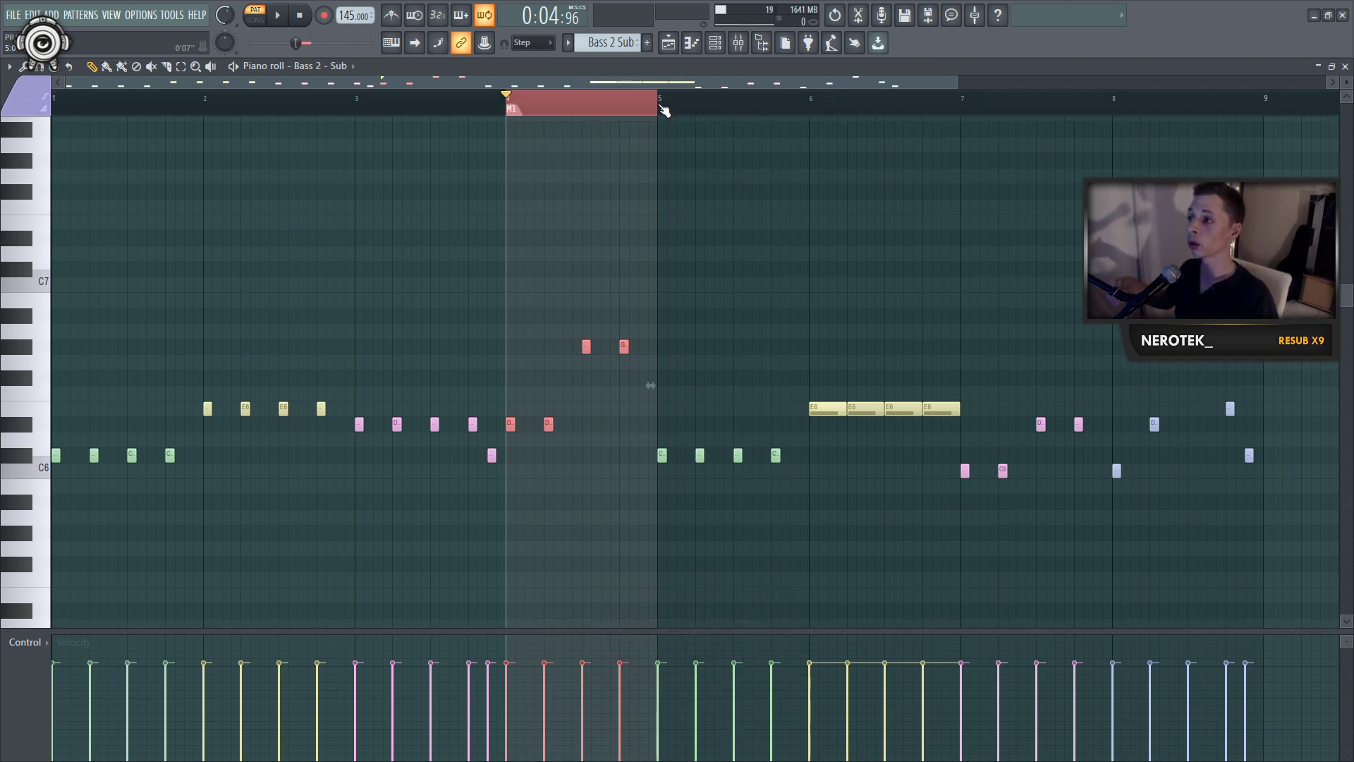
key("ctrl+z")
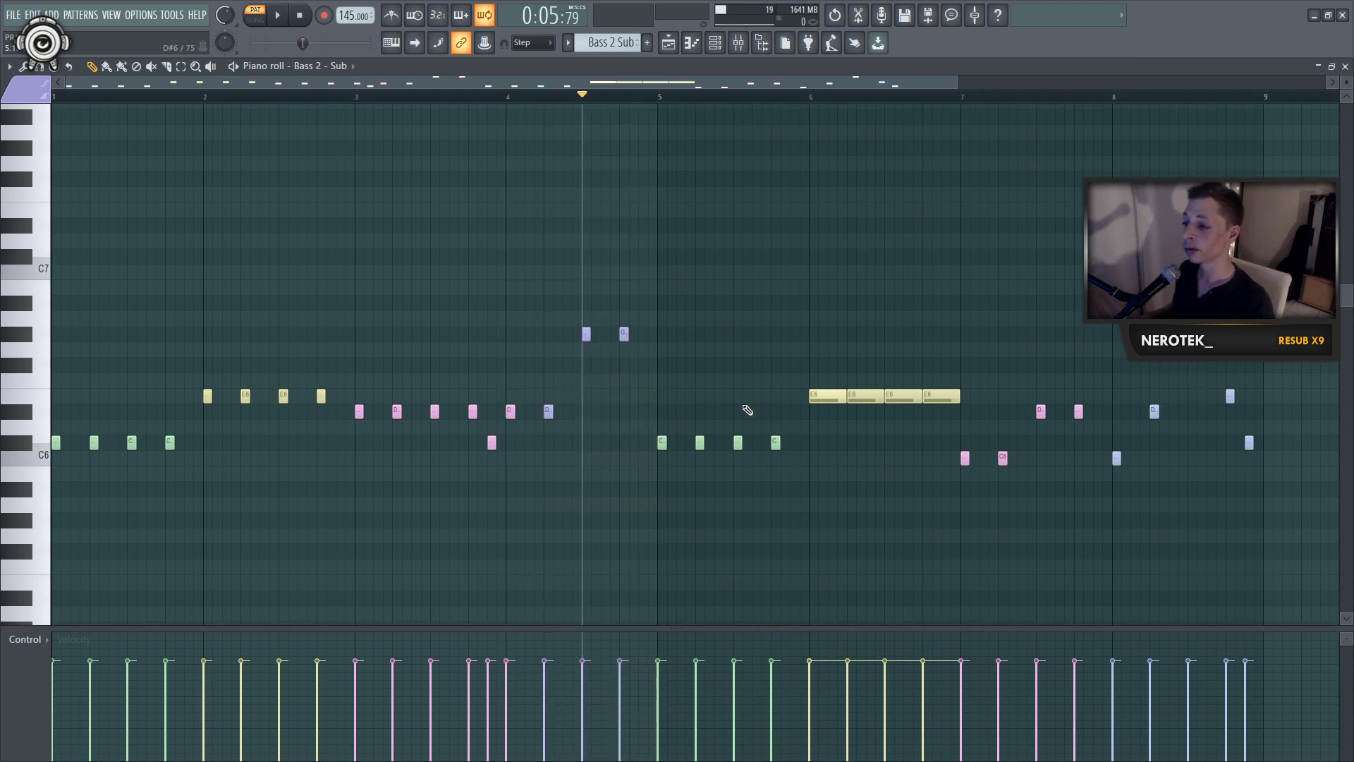
Step: Group the four notes in bar 5, reselect them as one group, and ungroup them
left_click_drag(651, 388, 789, 462)
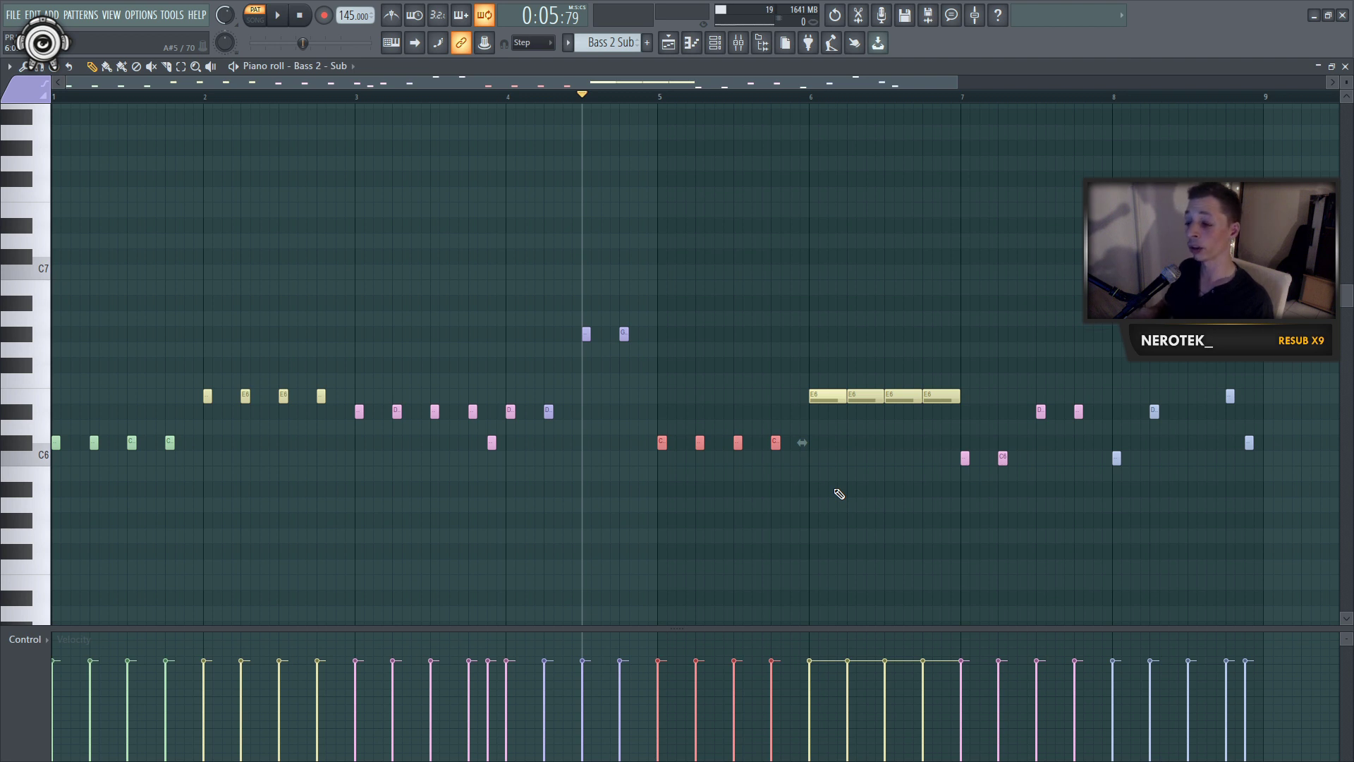
key("shift+g")
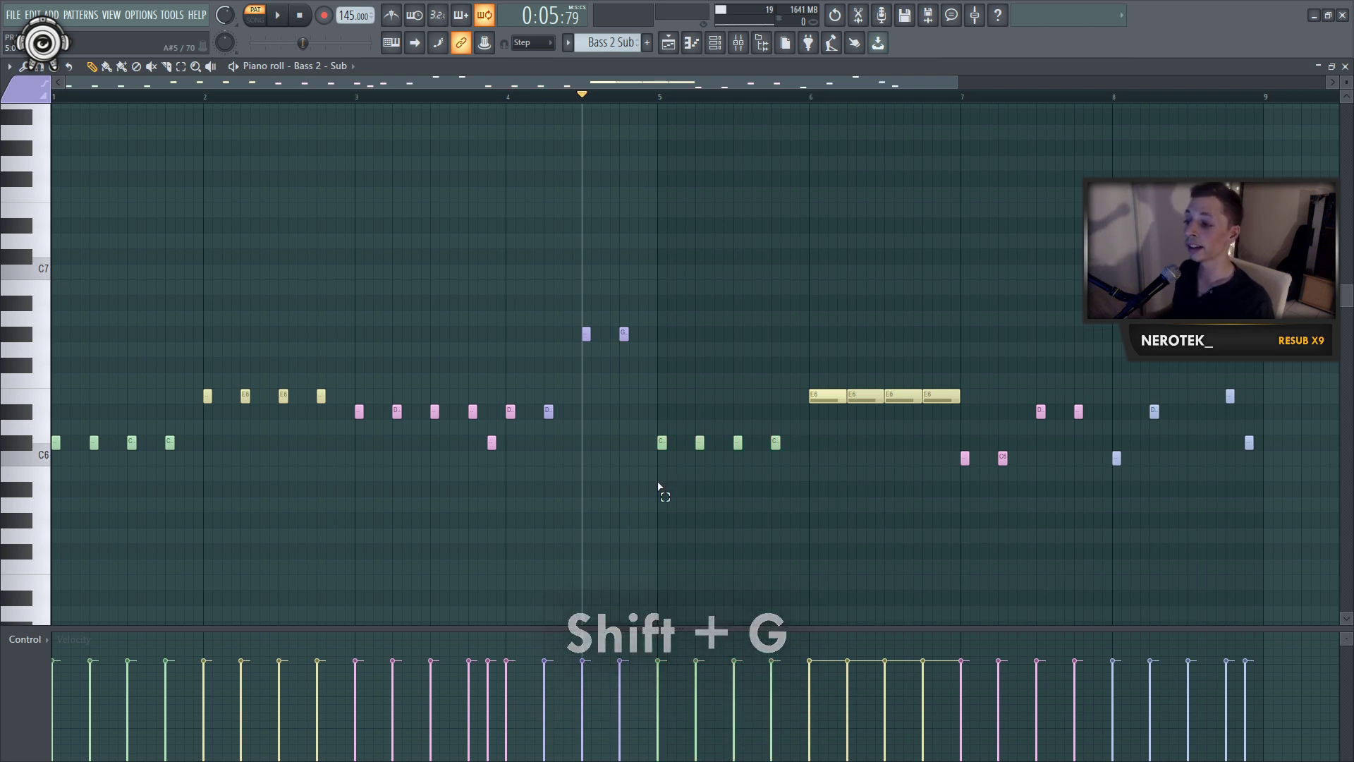
left_click_drag(660, 494, 675, 447)
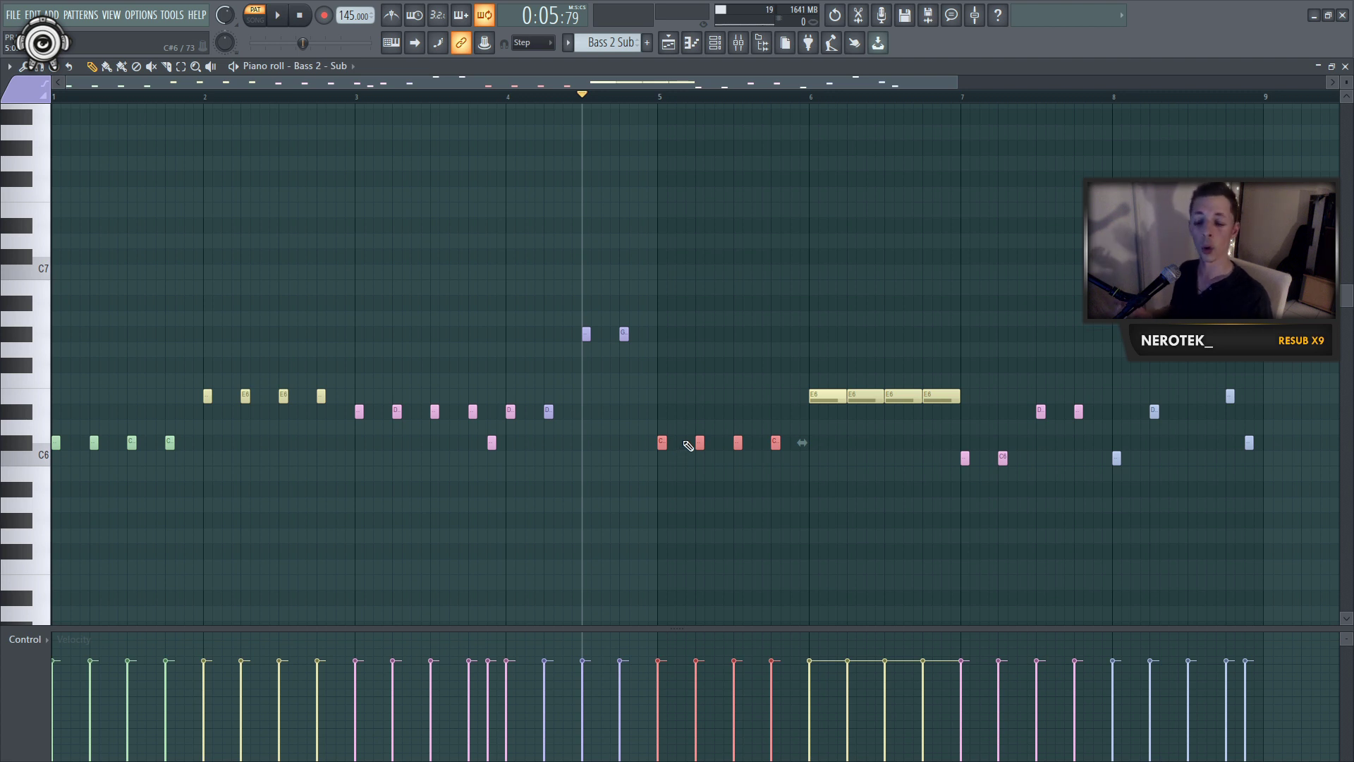
key("alt+g")
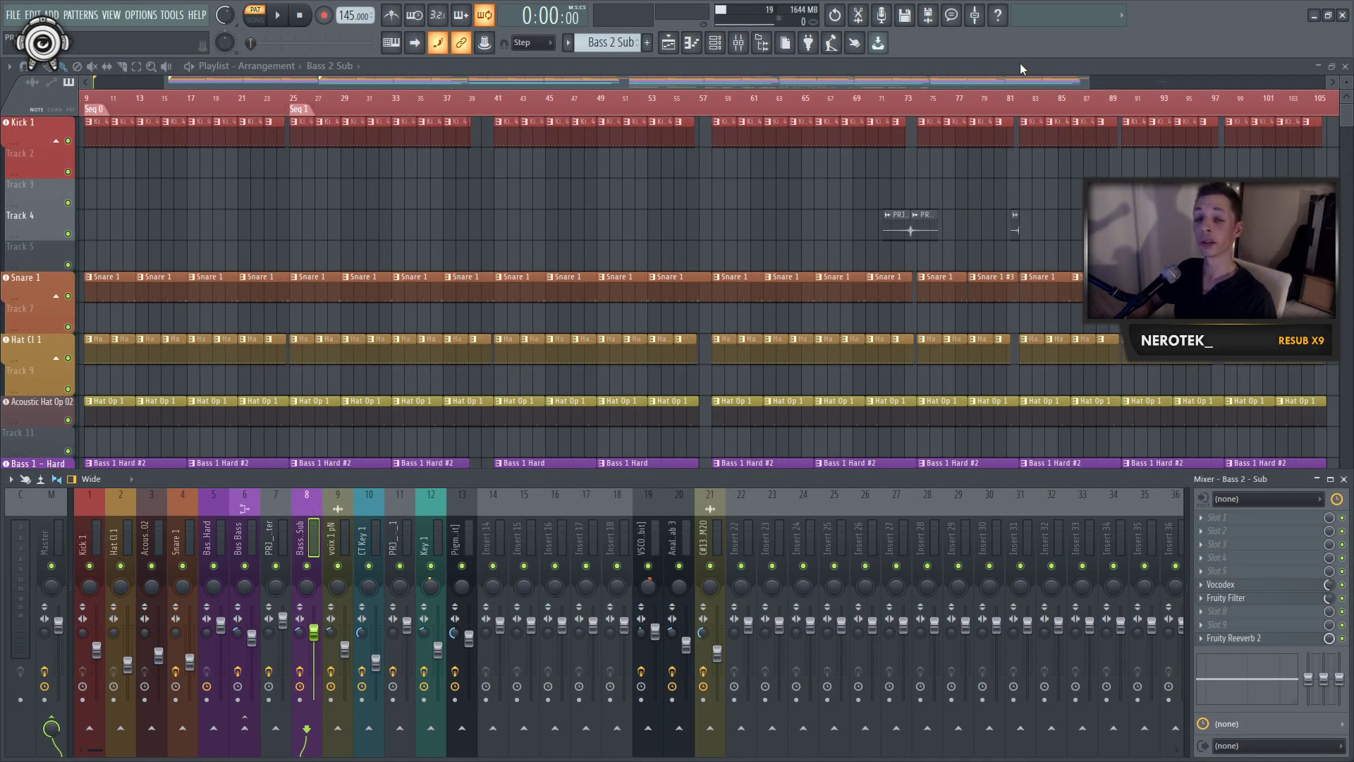
Step: Open the channel rack, cut the notes from the Bass 2 Sub channel and paste them into the CT Key 1 channel
key("F6")
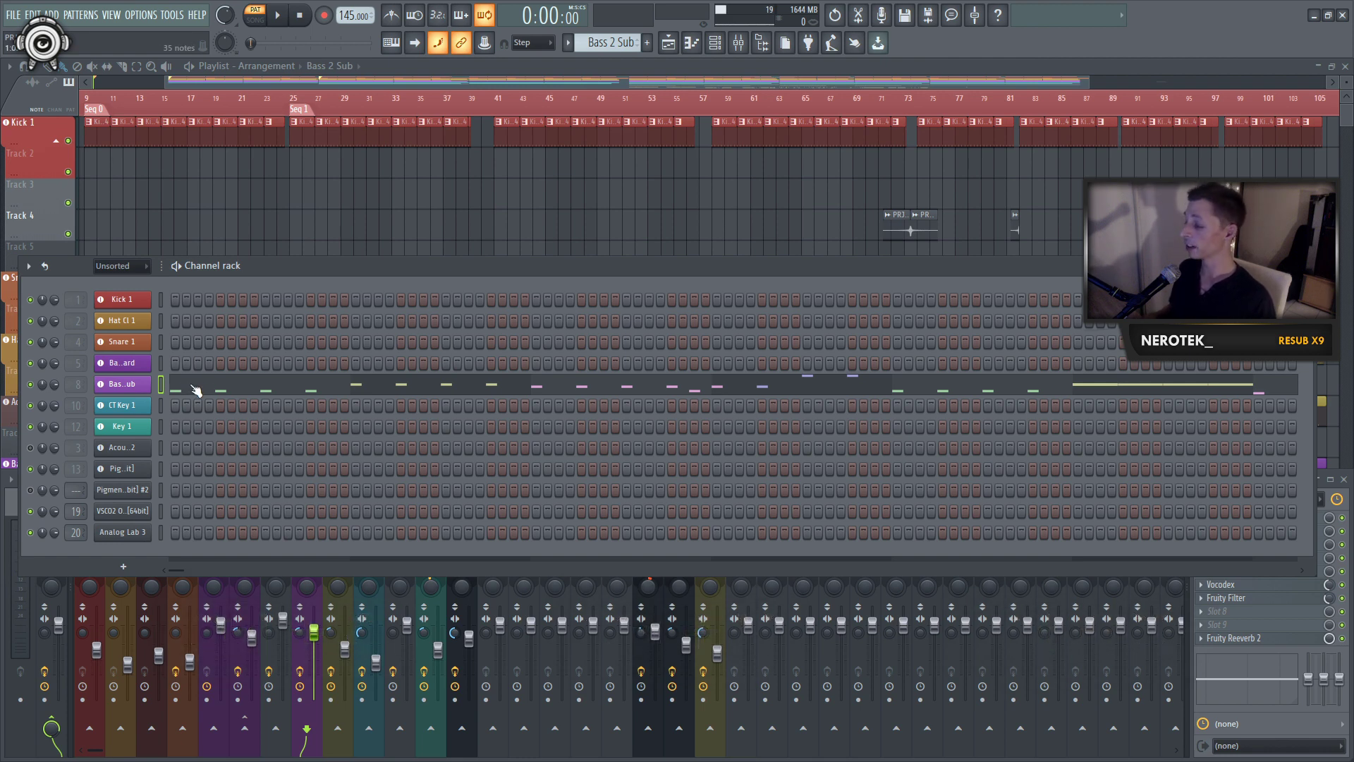
key("ctrl+x")
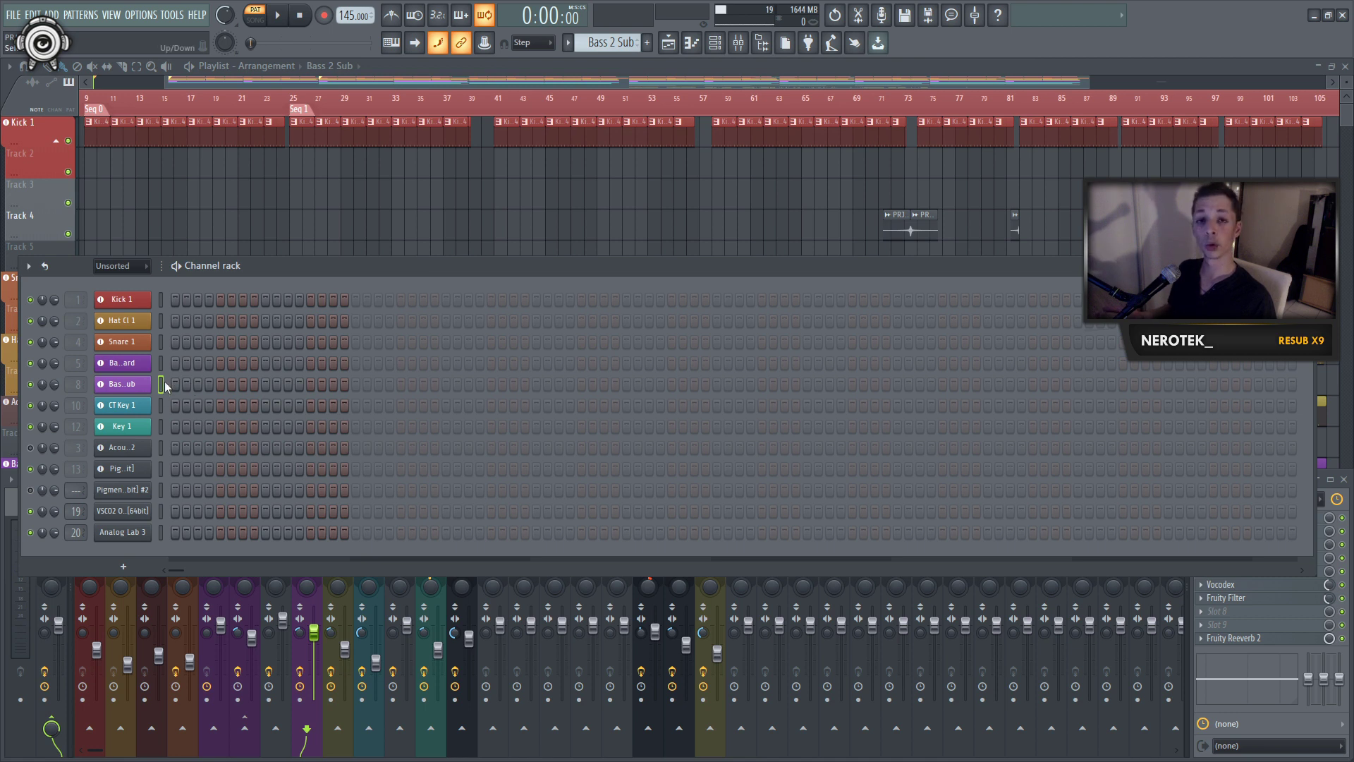
left_click(161, 405)
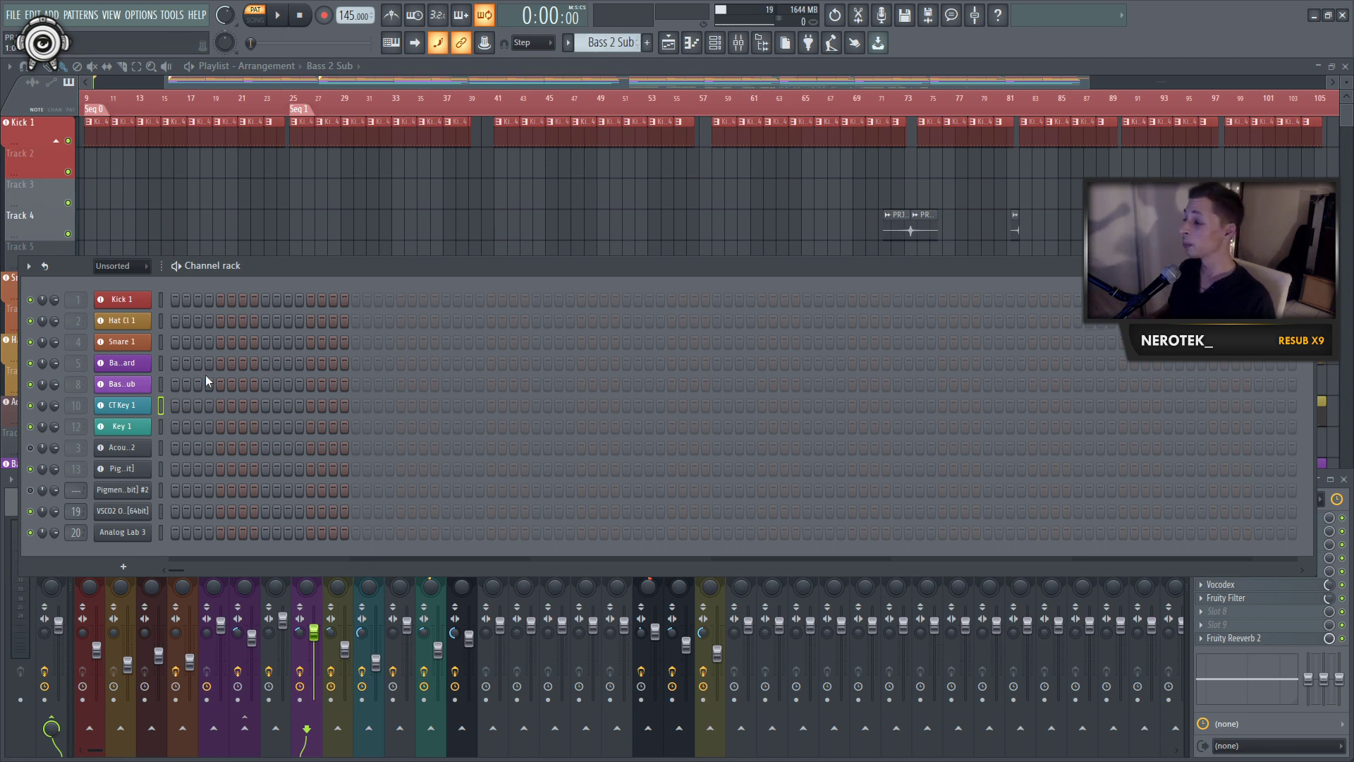
key("ctrl+v")
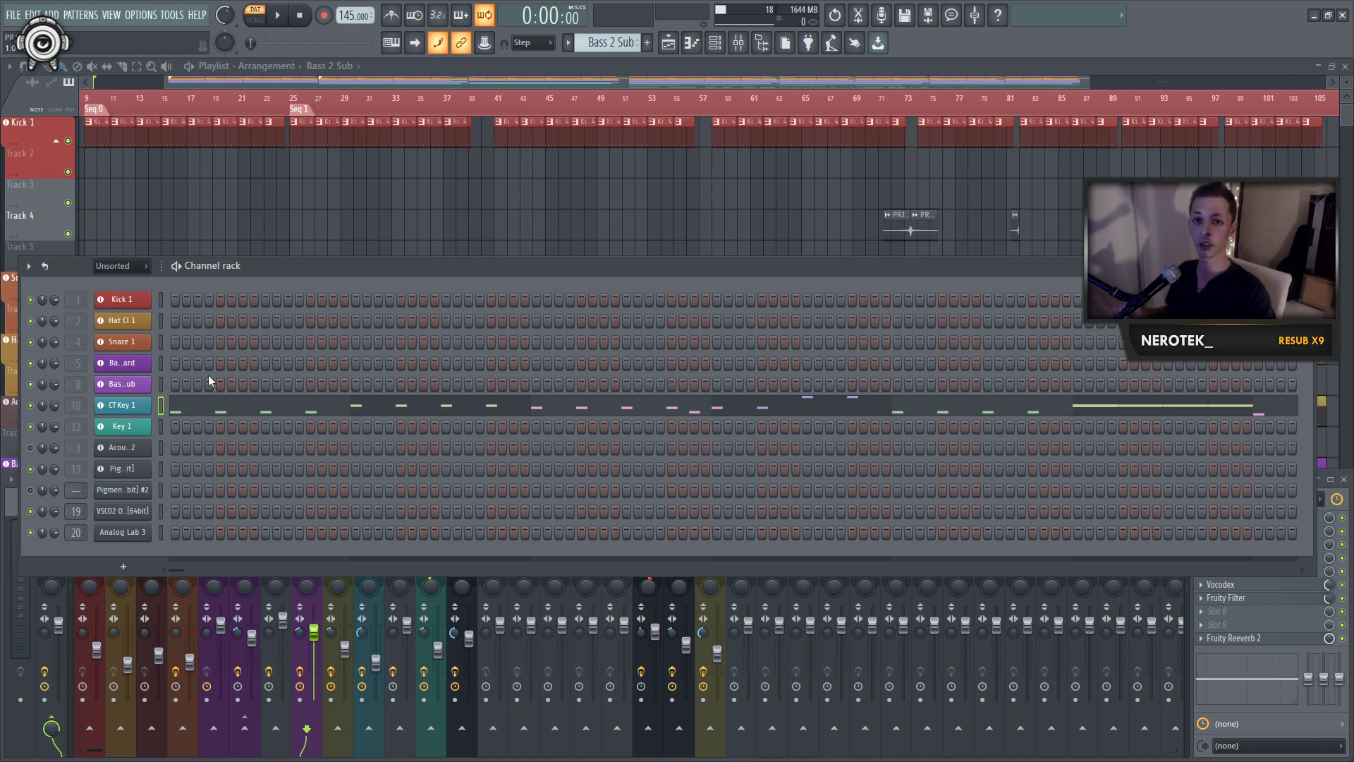
Step: Undo the paste into CT Key 1 and paste the notes back into the Bass 2 Sub channel
key("ctrl+z")
key("Up")
key("ctrl+v")
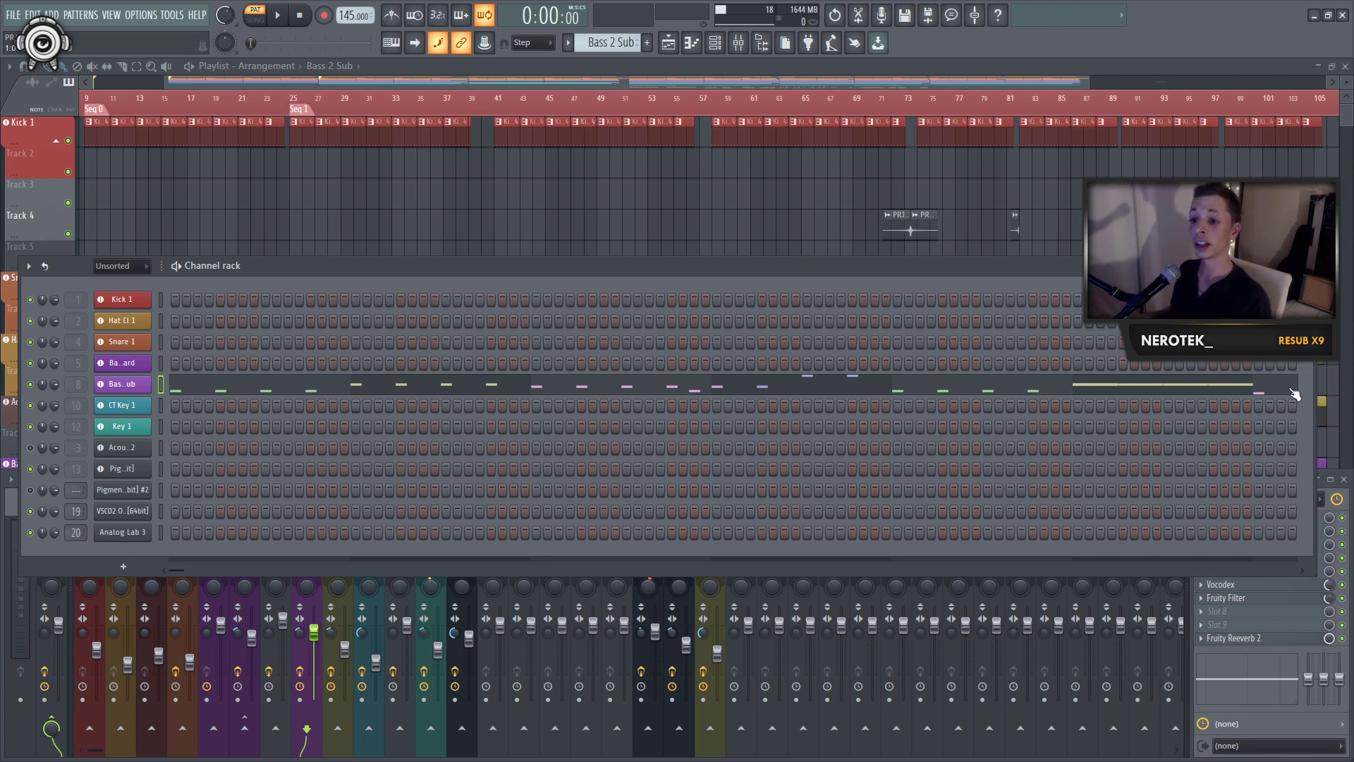
Step: Shift the Bass 2 Sub channel's notes about two bars earlier in the channel rack, one step at a time
key("shift+Left")
key("shift+Left")
key("shift+Left")
key("shift+Left")
key("shift+Left")
key("shift+Left")
key("shift+Left")
key("shift+Left")
key("shift+Left")
key("shift+Left")
key("shift+Left")
key("shift+Left")
key("shift+Left")
key("shift+Left")
key("shift+Left")
key("shift+Left")
key("shift+Left")
key("shift+Left")
key("shift+Left")
key("shift+Left")
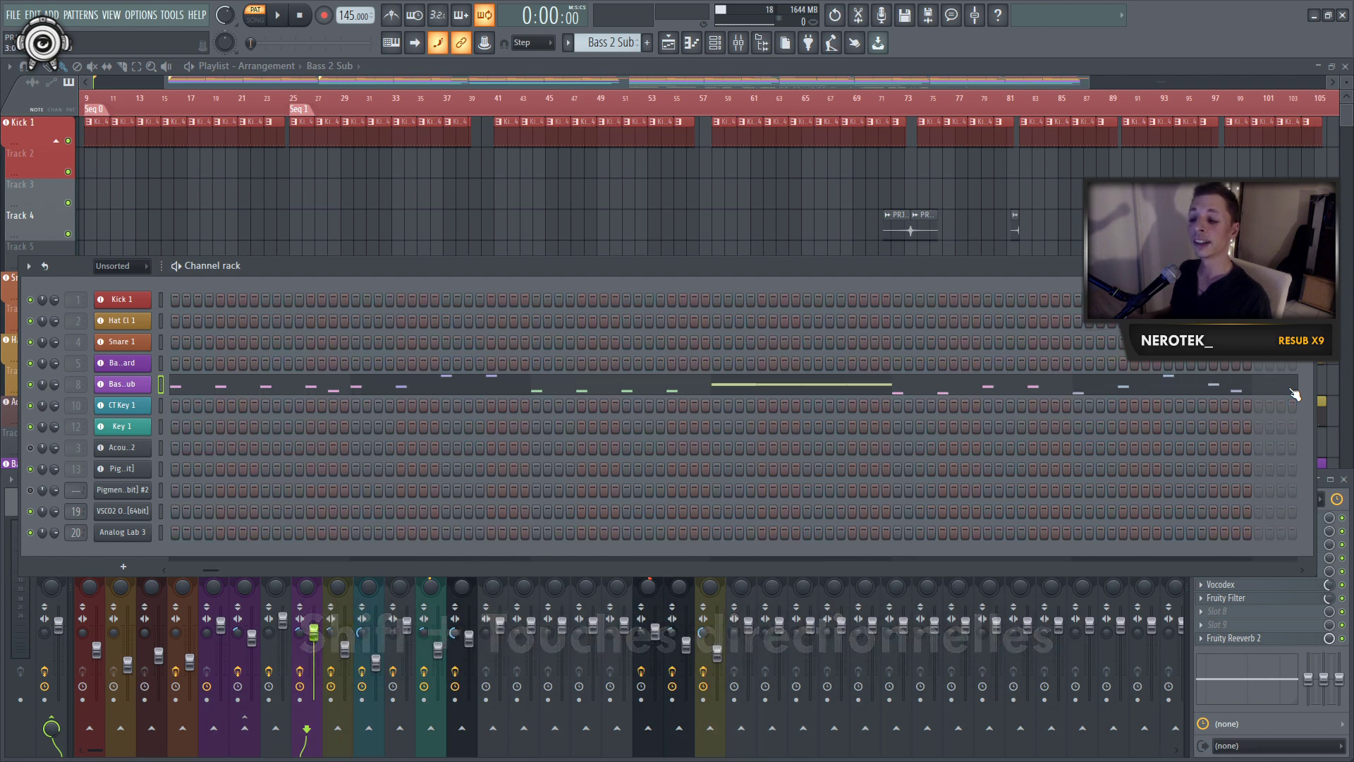
Step: Shift the Bass 2 Sub channel's notes later, step by step, back to their original start position
key("shift+Right")
key("shift+Right")
key("shift+Right")
key("shift+Right")
key("shift+Right")
key("shift+Right")
key("shift+Right")
key("shift+Right")
key("shift+Right")
key("shift+Right")
key("shift+Right")
key("shift+Right")
key("shift+Right")
key("shift+Right")
key("shift+Right")
key("shift+Right")
key("shift+Right")
key("shift+Right")
key("shift+Right")
key("shift+Right")
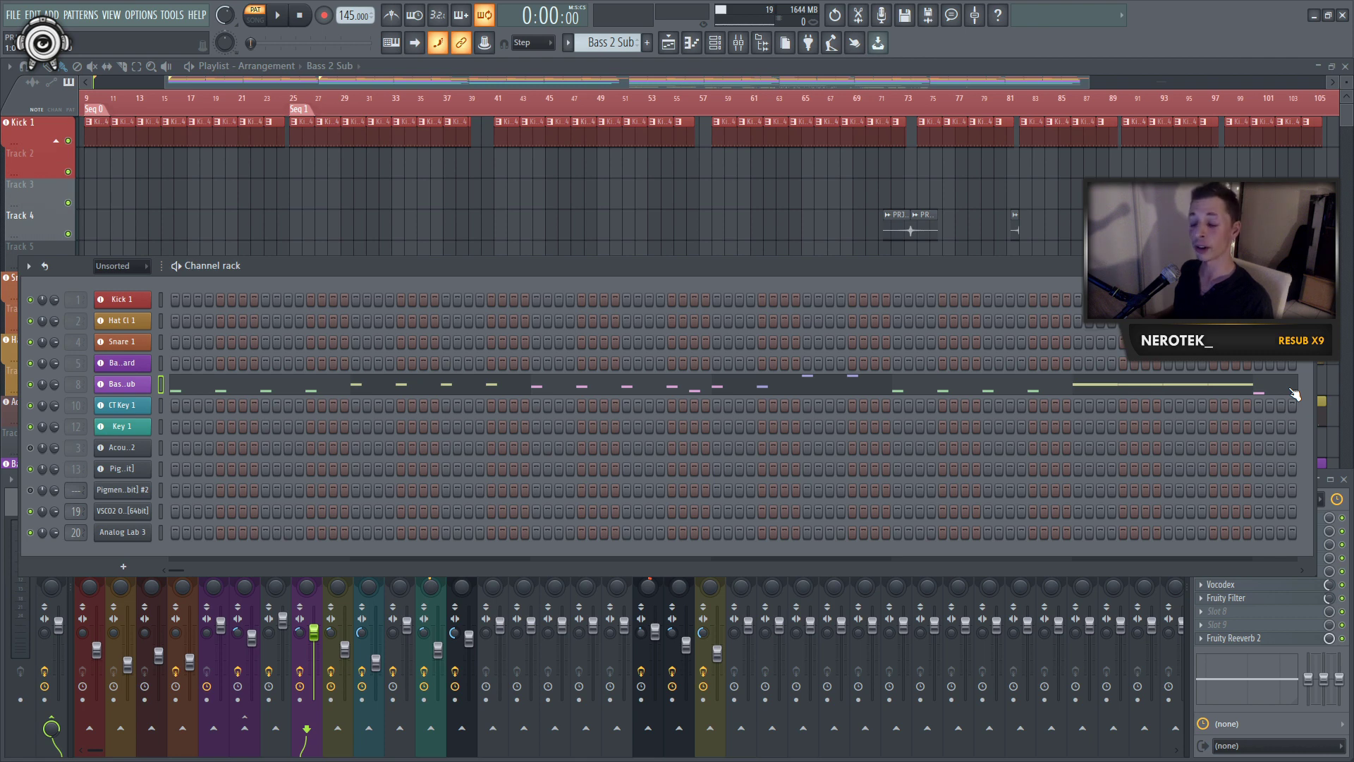
Step: Rotate the Bass 2 Sub channel's notes later step by step, wrapping the last notes around to the pattern start
key("ctrl+shift+Right")
key("ctrl+shift+Right")
key("ctrl+shift+Right")
key("ctrl+shift+Right")
key("ctrl+shift+Right")
key("ctrl+shift+Right")
key("ctrl+shift+Right")
key("ctrl+shift+Right")
key("ctrl+shift+Right")
key("ctrl+shift+Right")
key("ctrl+shift+Right")
key("ctrl+shift+Right")
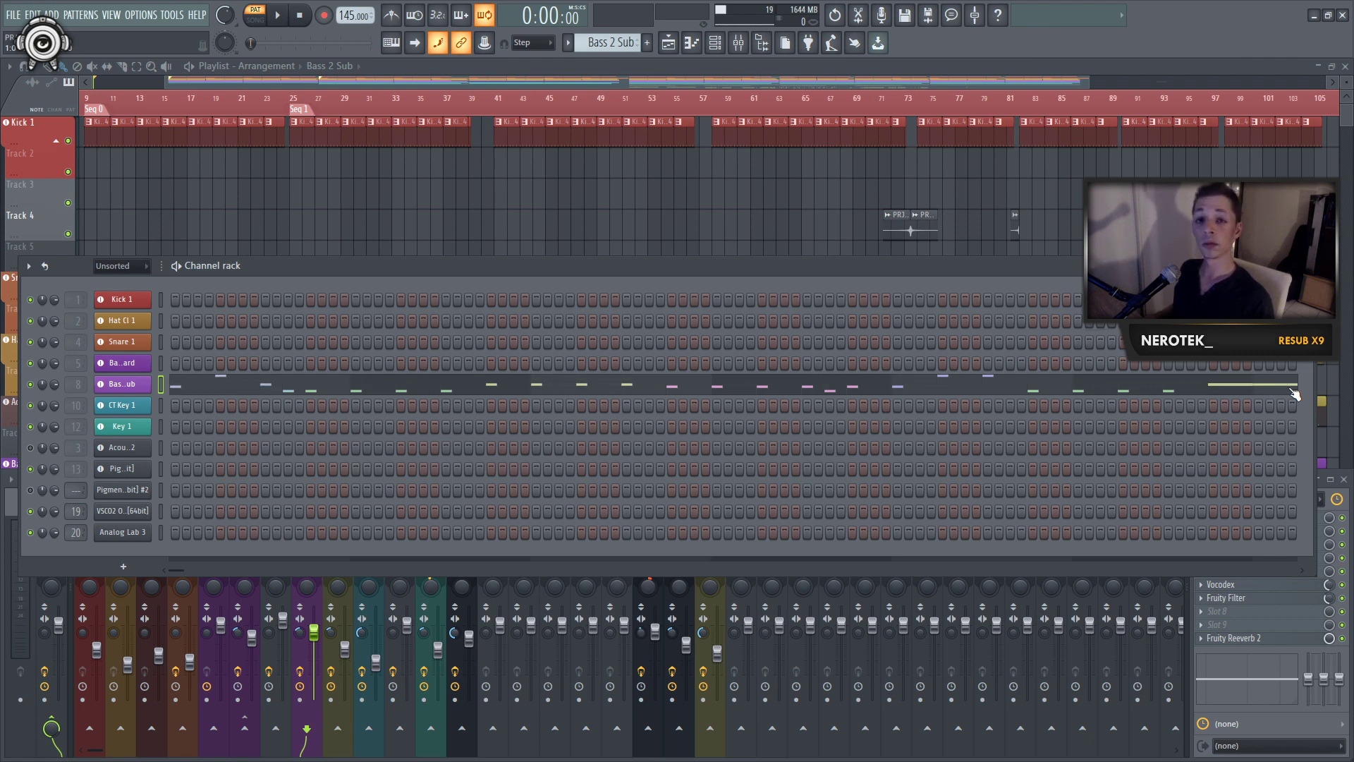
key("ctrl+shift+Right")
key("ctrl+shift+Right")
key("ctrl+shift+Right")
key("ctrl+shift+Right")
key("ctrl+shift+Right")
key("ctrl+shift+Right")
key("ctrl+shift+Right")
key("ctrl+shift+Right")
key("ctrl+shift+Right")
key("ctrl+shift+Right")
key("ctrl+shift+Right")
key("ctrl+shift+Right")
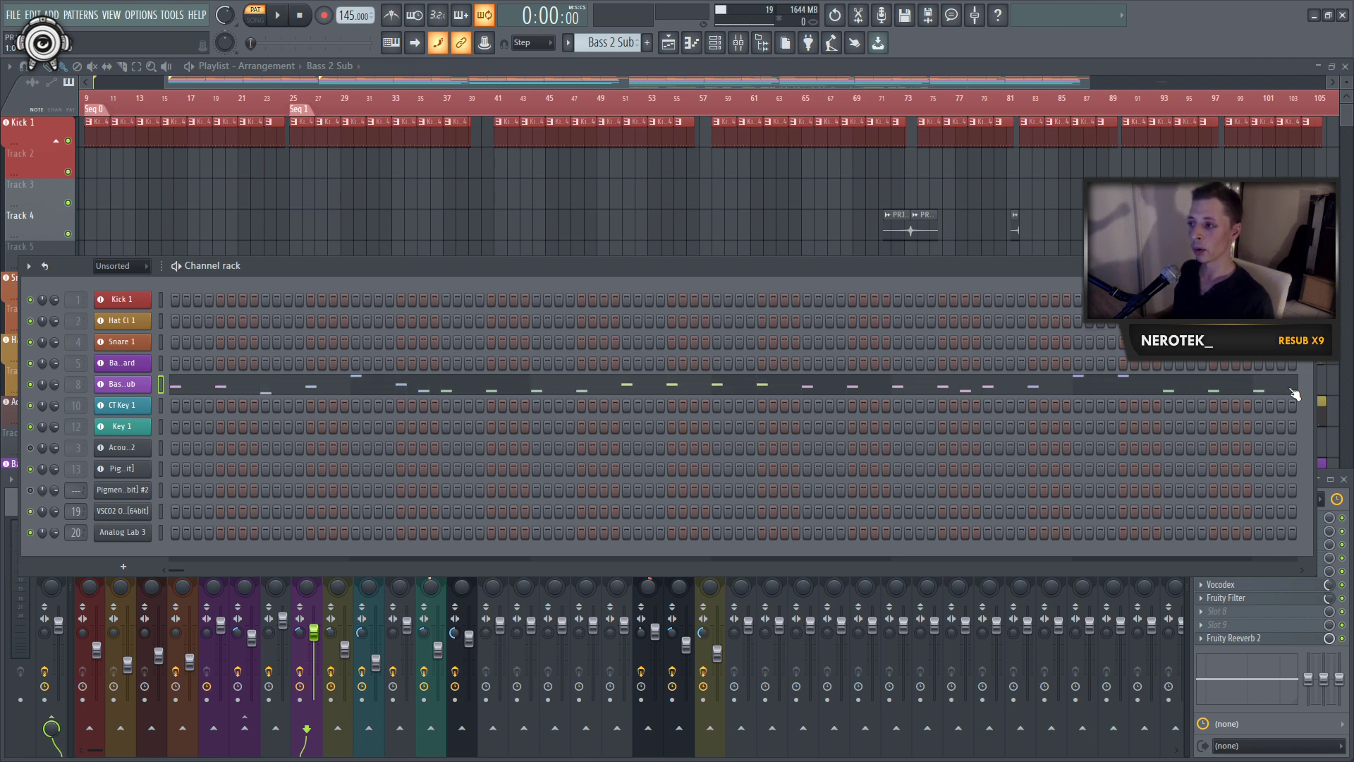
key("ctrl+shift+Right")
key("ctrl+shift+Right")
key("ctrl+shift+Right")
key("ctrl+shift+Right")
key("ctrl+shift+Right")
key("ctrl+shift+Right")
key("ctrl+shift+Right")
key("ctrl+shift+Right")
key("ctrl+shift+Right")
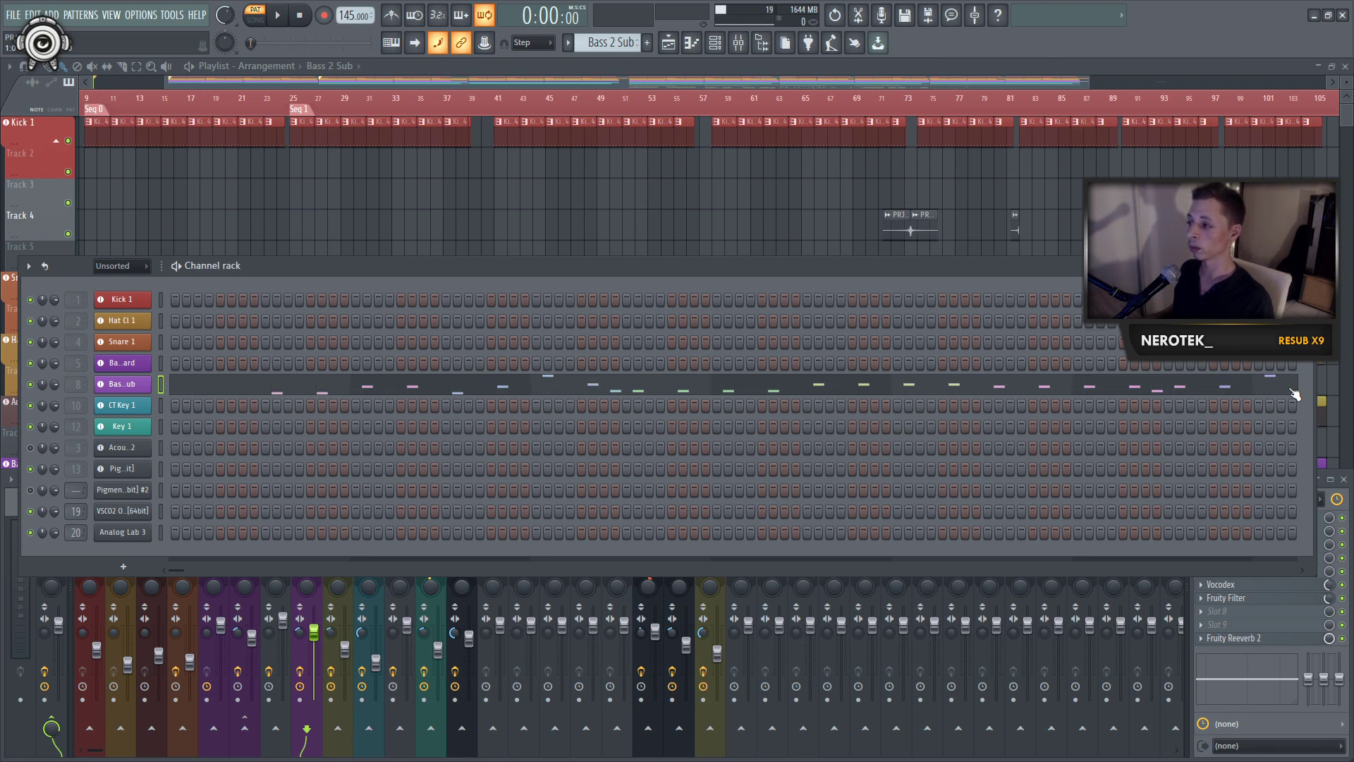
key("ctrl+shift+Right")
key("ctrl+shift+Right")
key("ctrl+shift+Right")
key("ctrl+shift+Right")
key("ctrl+shift+Right")
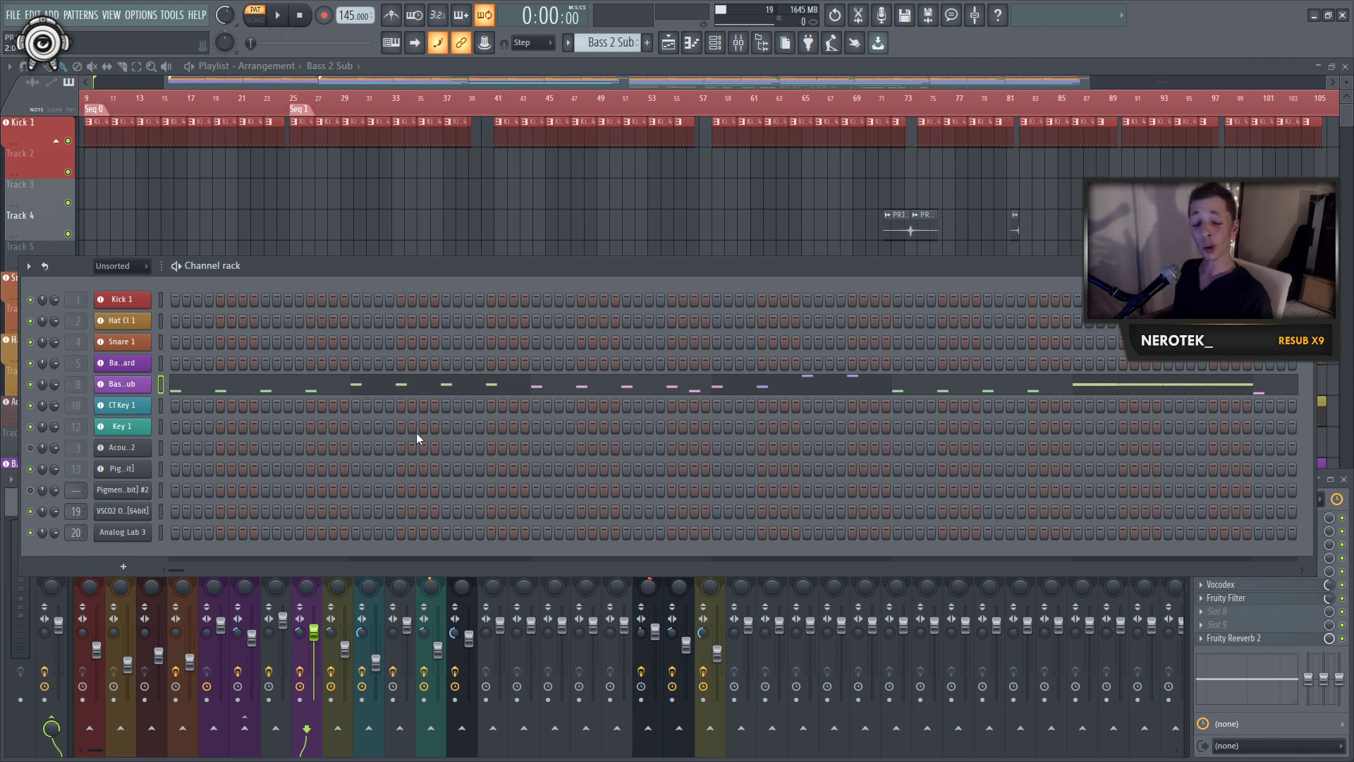
Step: Group the Kick 1, two bass, CT Key 1, Key 1 and adjacent Acou..2 channels as a Bass filter group and display that group
key("ctrl+k")
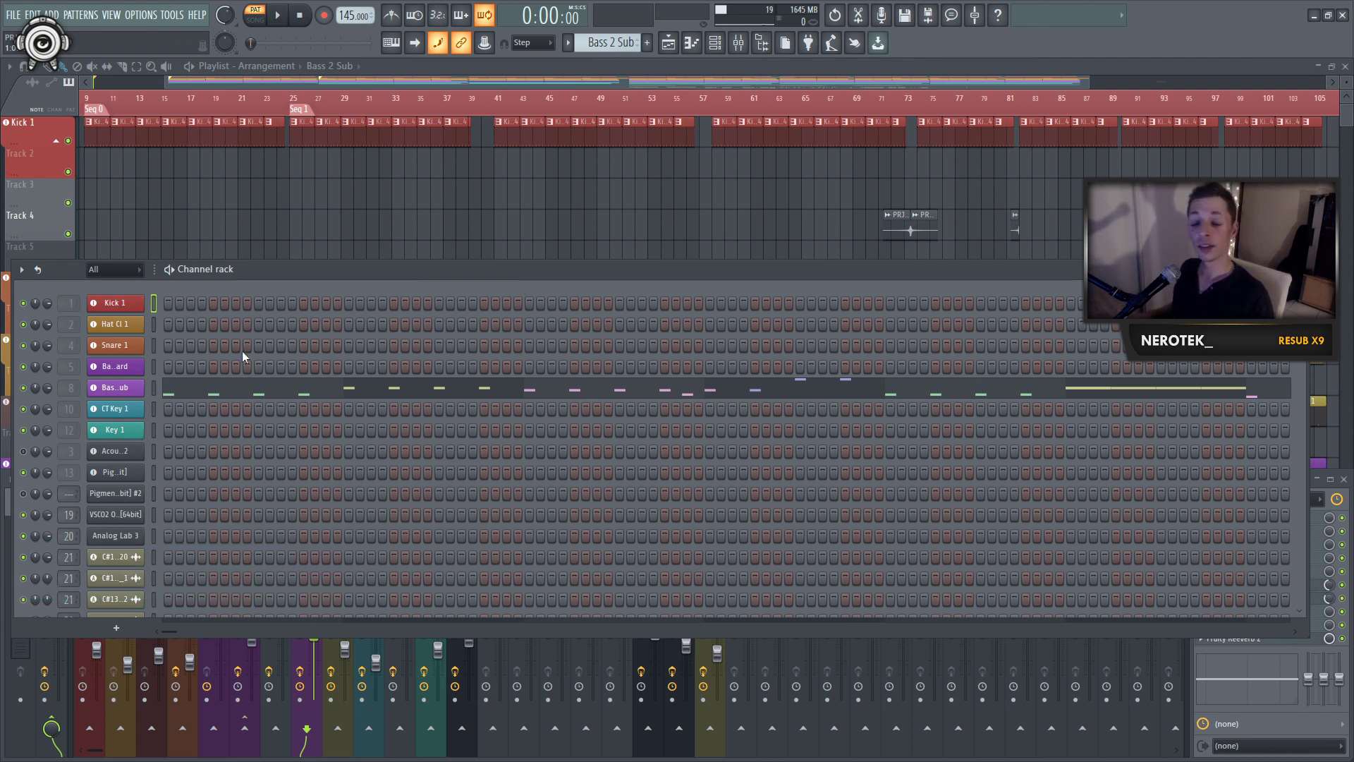
left_click(154, 366, "shift")
left_click(154, 387, "shift")
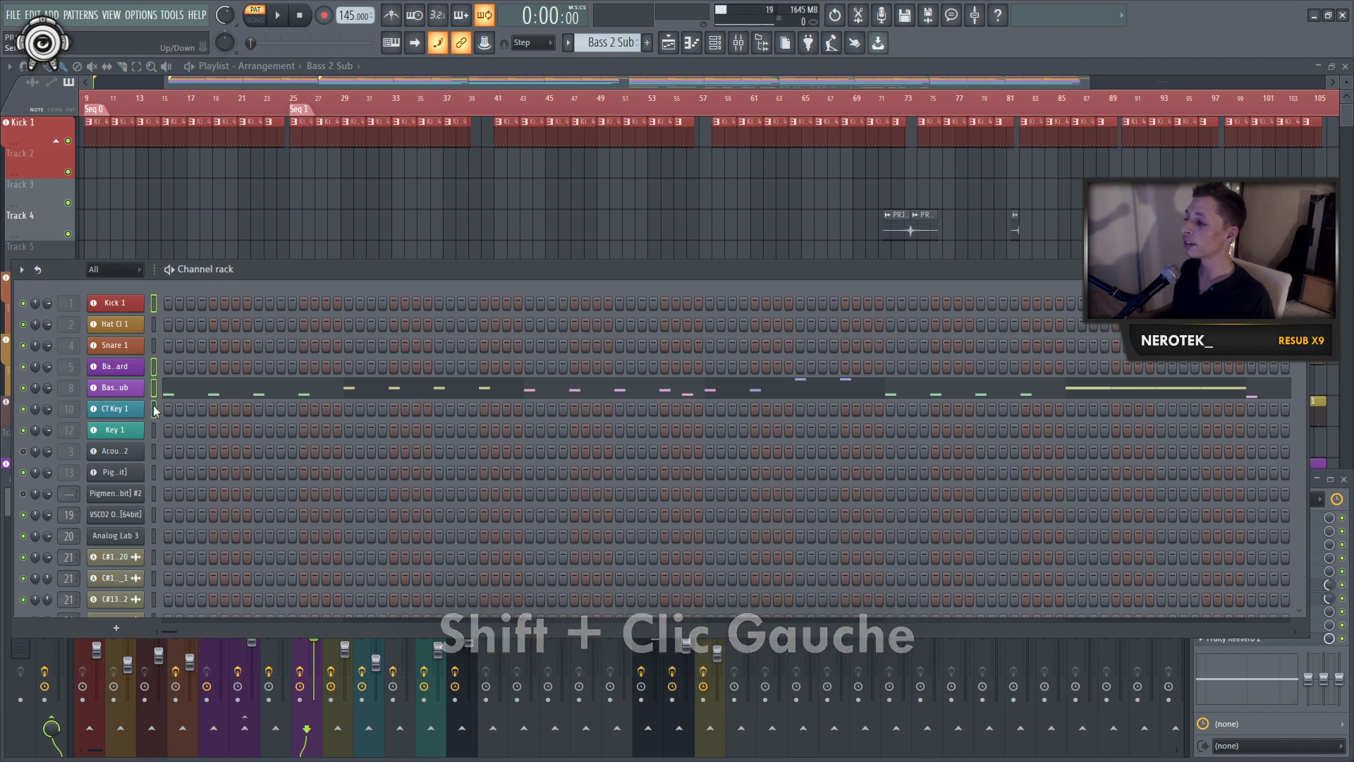
left_click(154, 408, "shift")
left_click(154, 430, "shift")
left_click(155, 451, "shift")
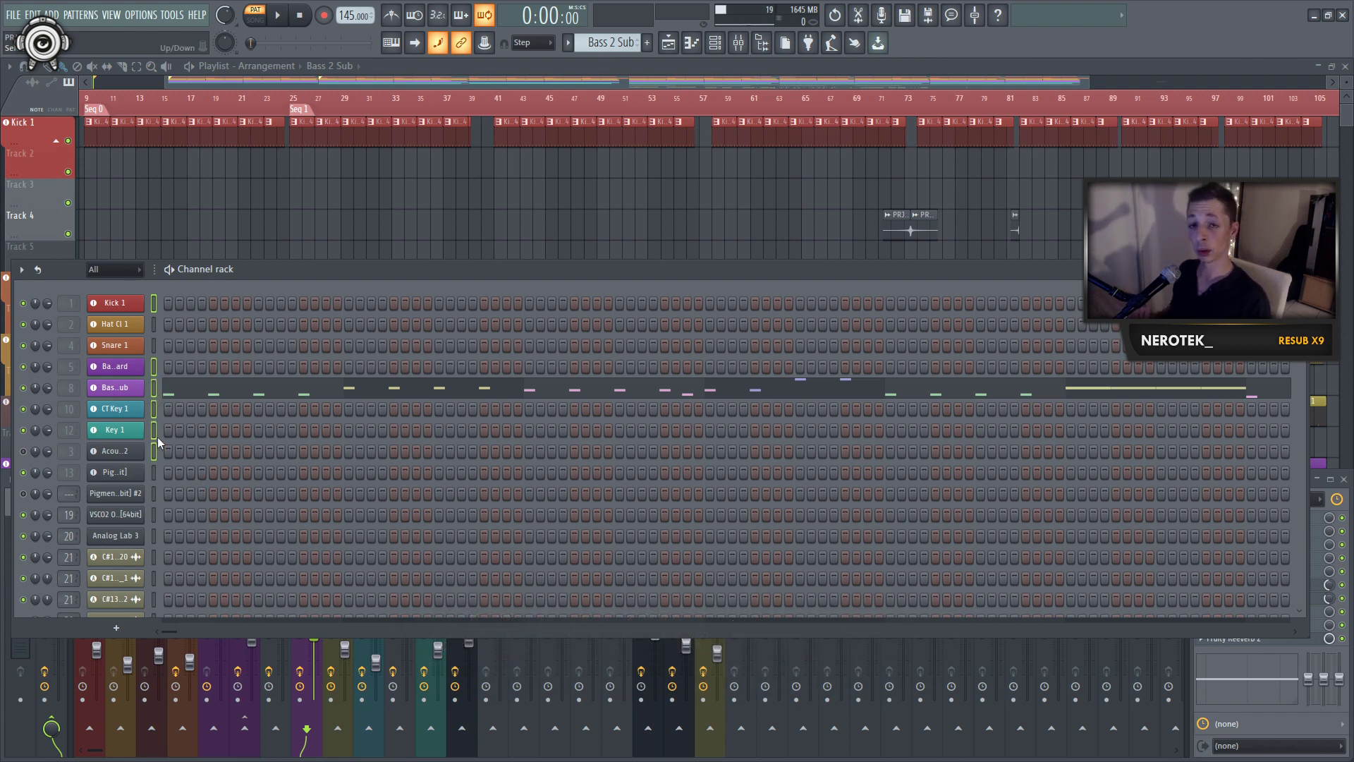
key("alt+g")
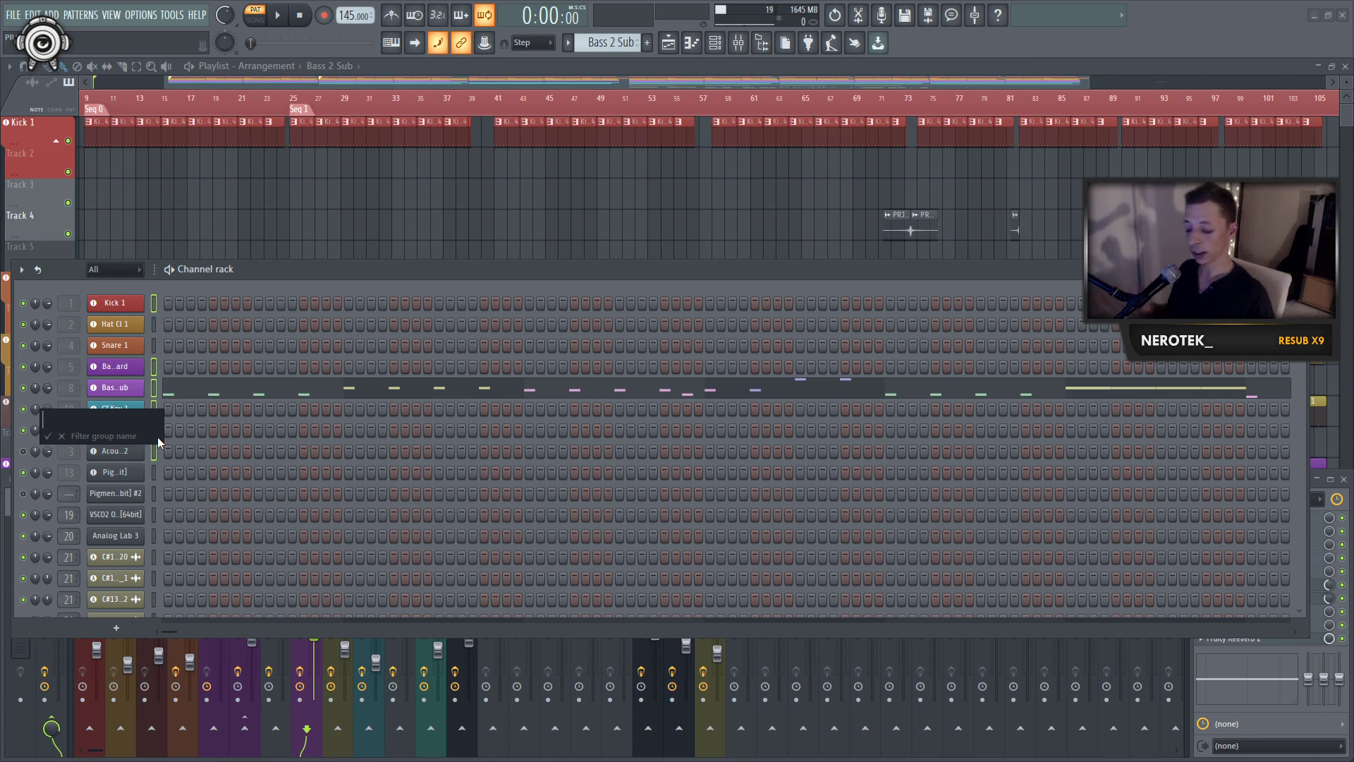
type("Bass")
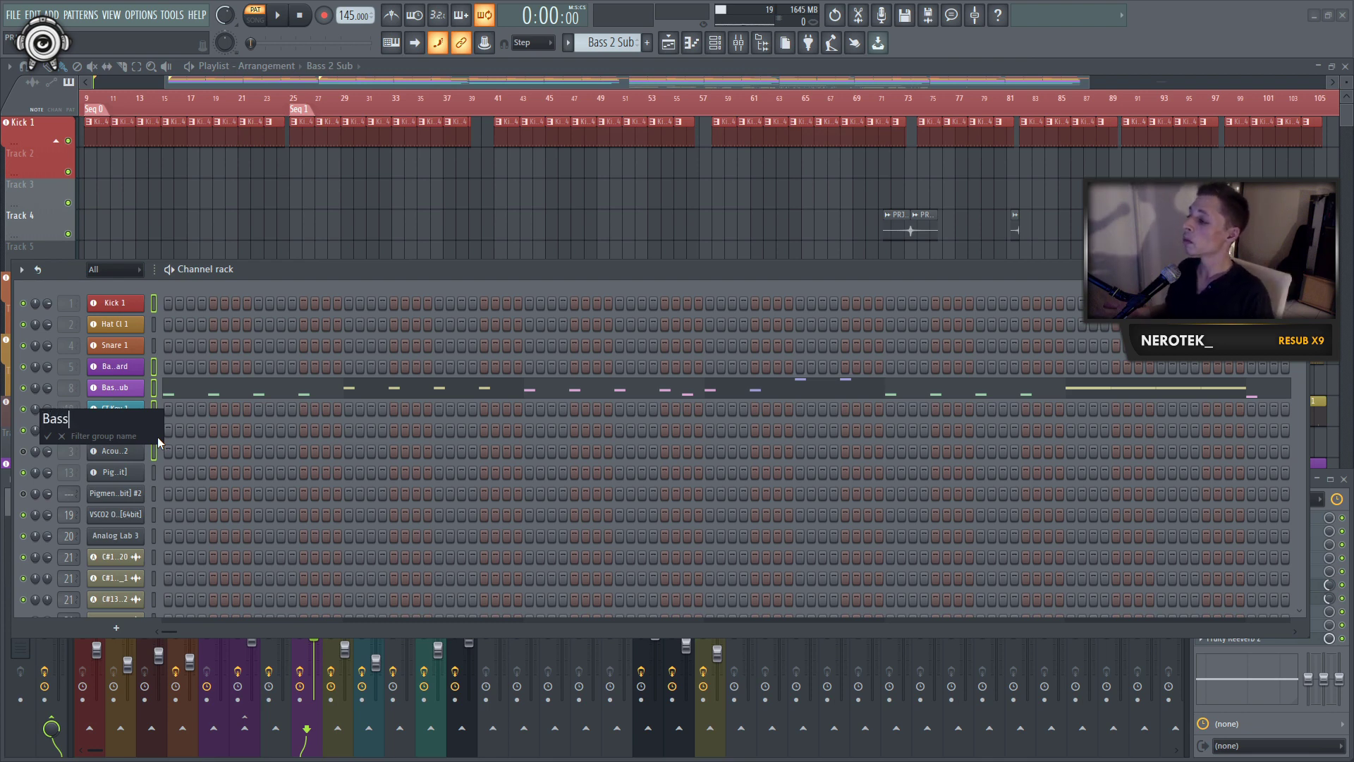
key("Return")
left_click(129, 272)
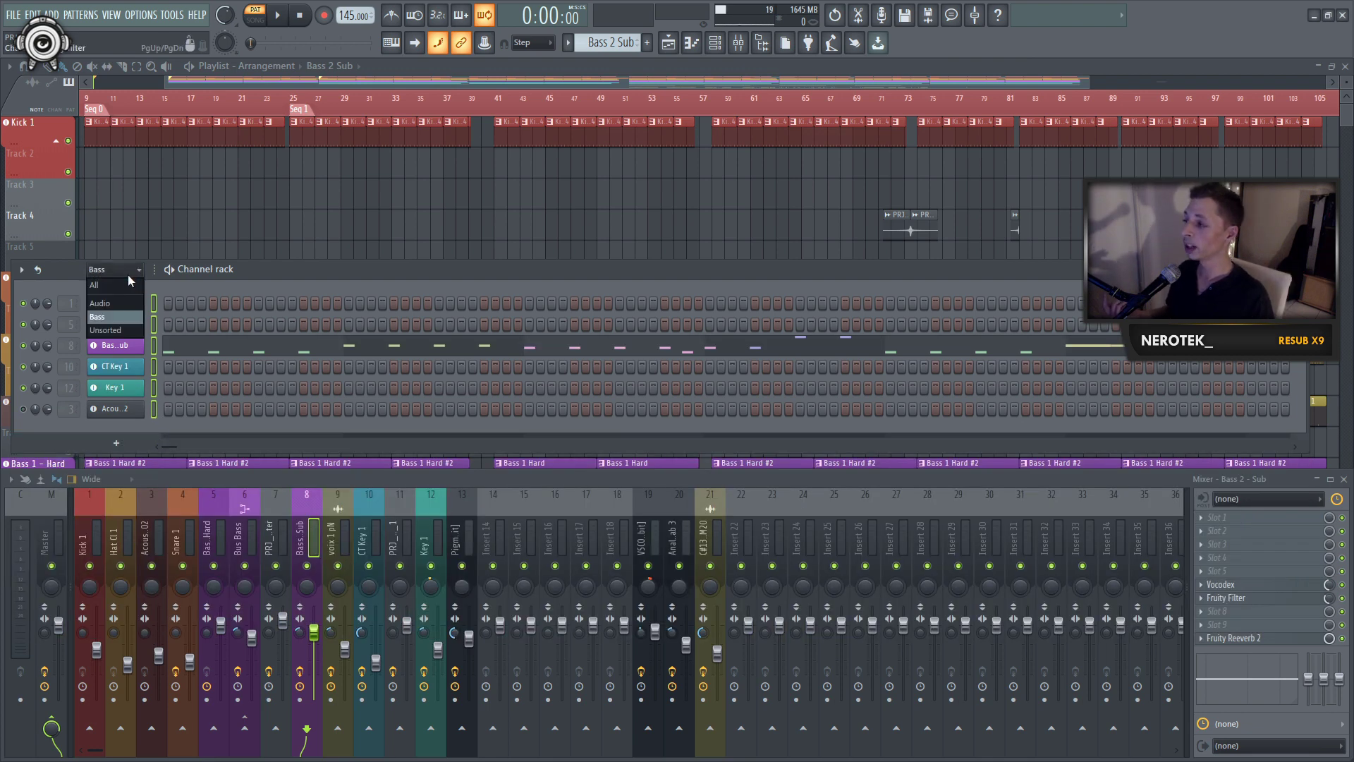
left_click(146, 316)
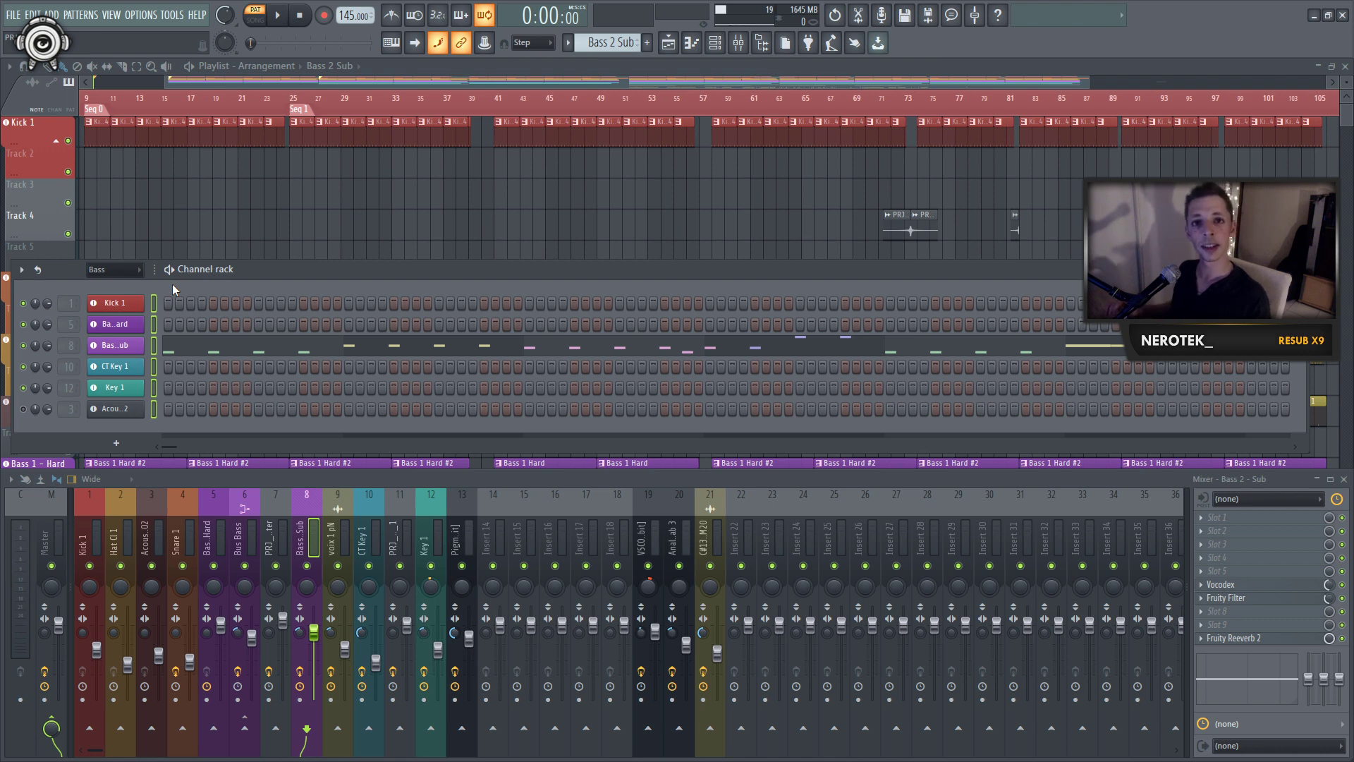
Step: Lower the channel rack window and move the Kick 1 channel down and up the channel order, ending back at the start
left_click_drag(172, 283, 354, 306)
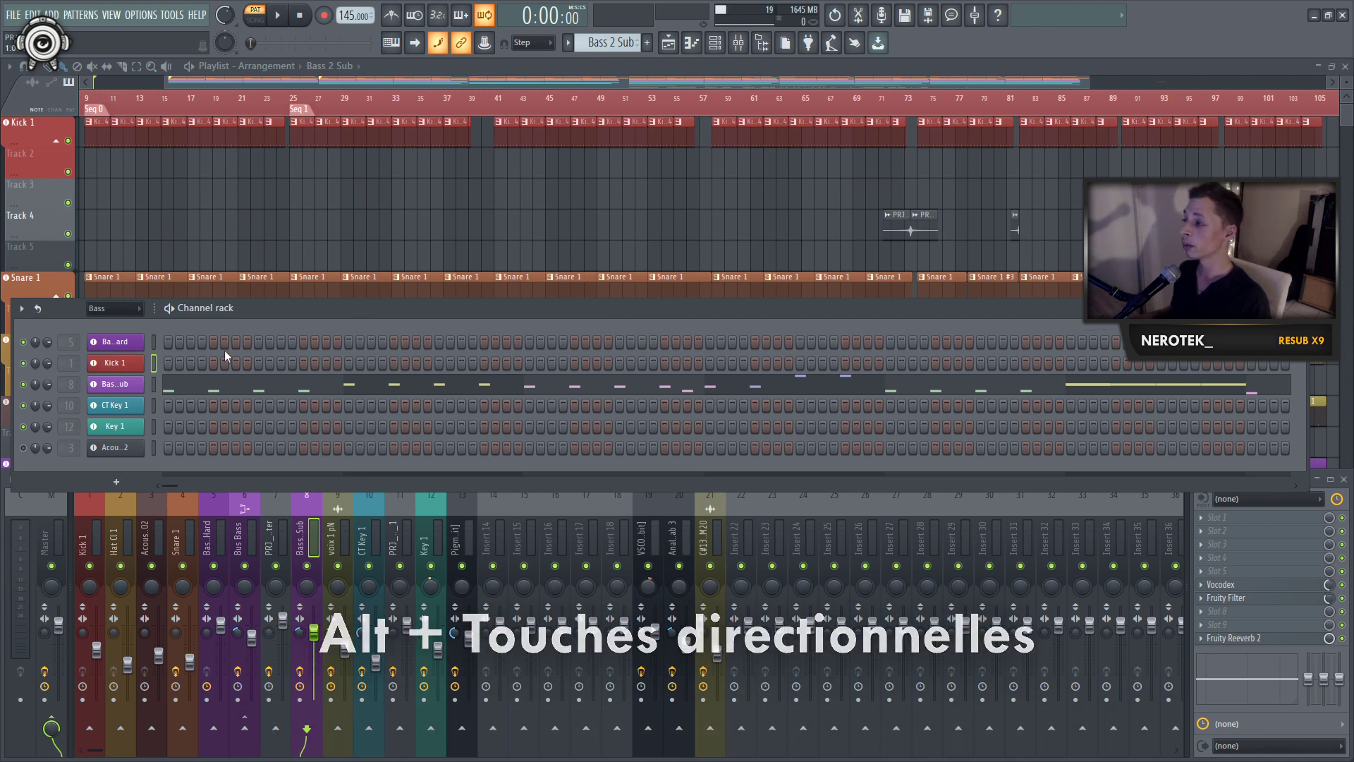
key("alt+Down")
key("alt+Down")
key("alt+Down")
key("alt+Down")
key("alt+Up")
key("alt+Up")
key("alt+Up")
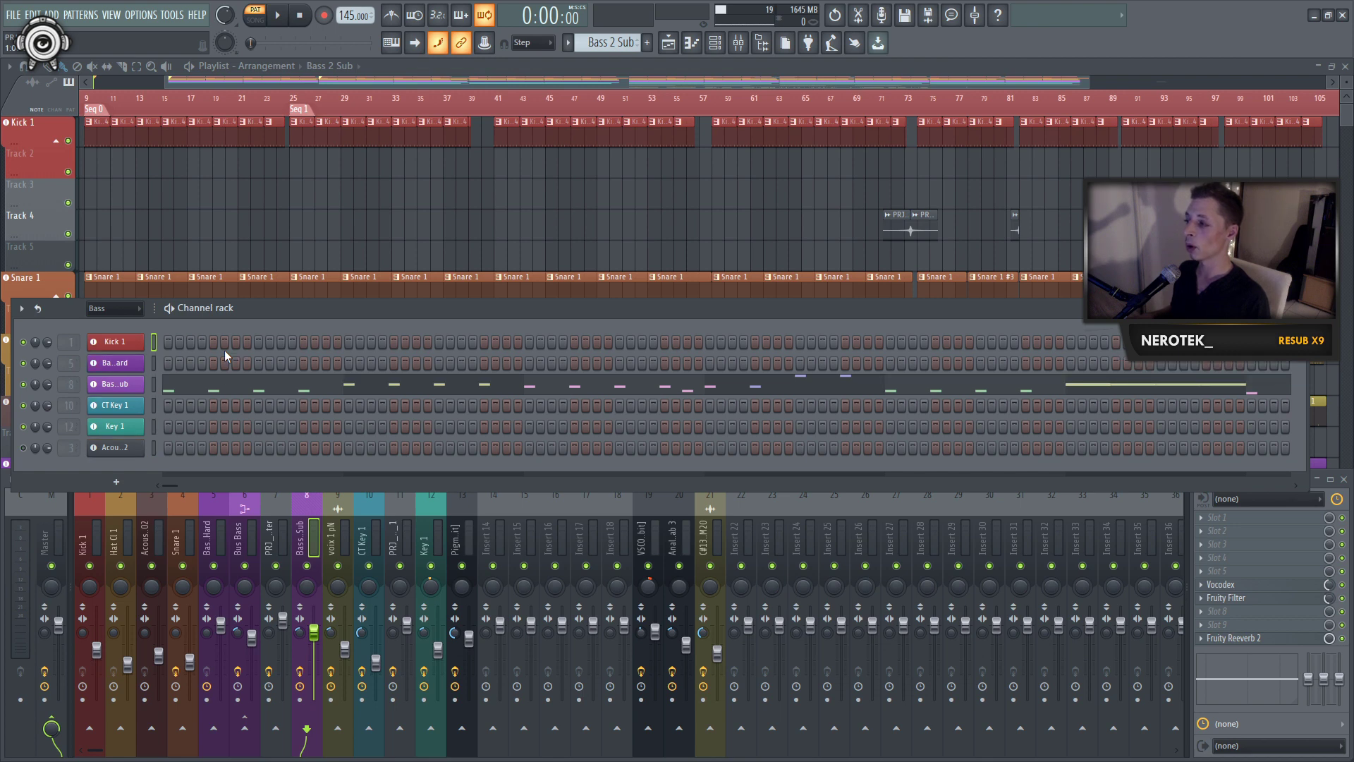
key("alt+Down")
key("alt+Down")
key("alt+Down")
key("alt+Up")
key("alt+Up")
key("alt+Up")
key("alt+Up")
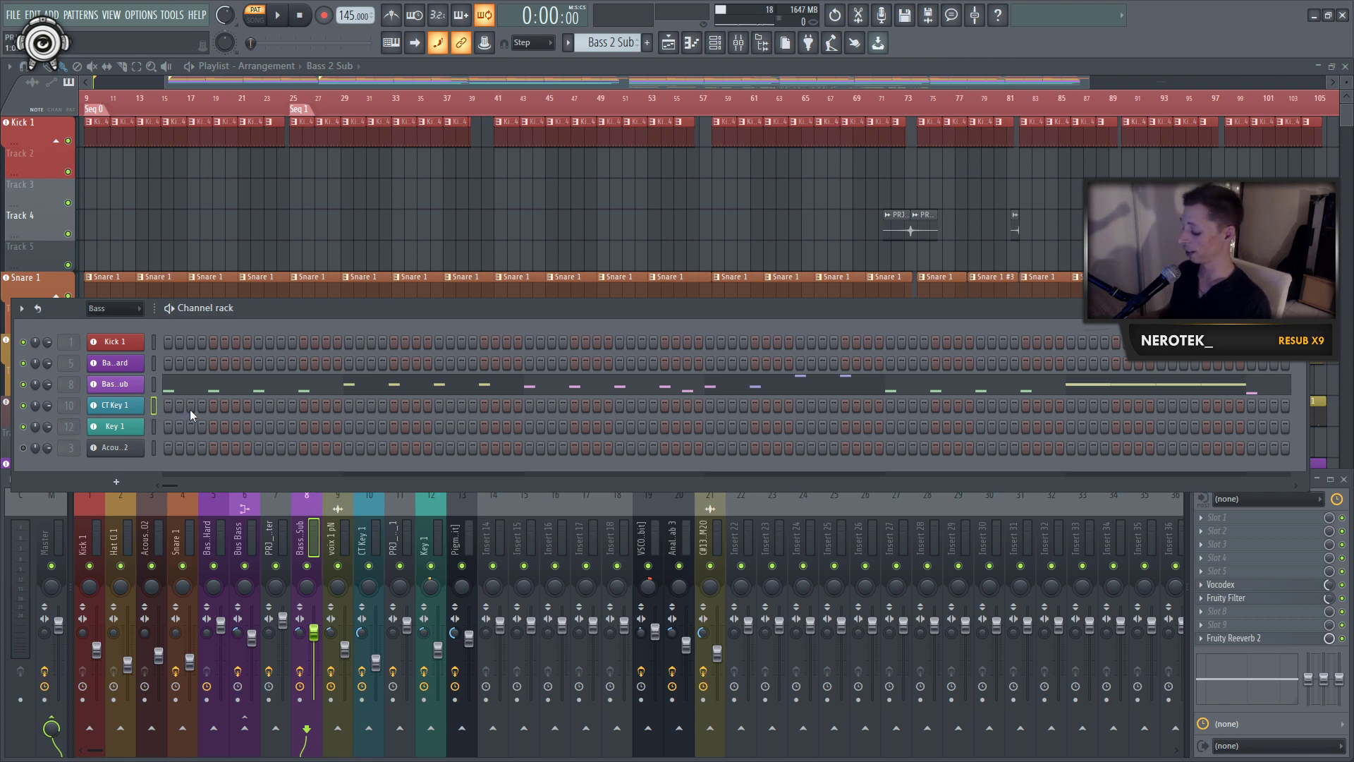
Step: Clone the CT Key 1 channel and delete the clone
key("alt+c")
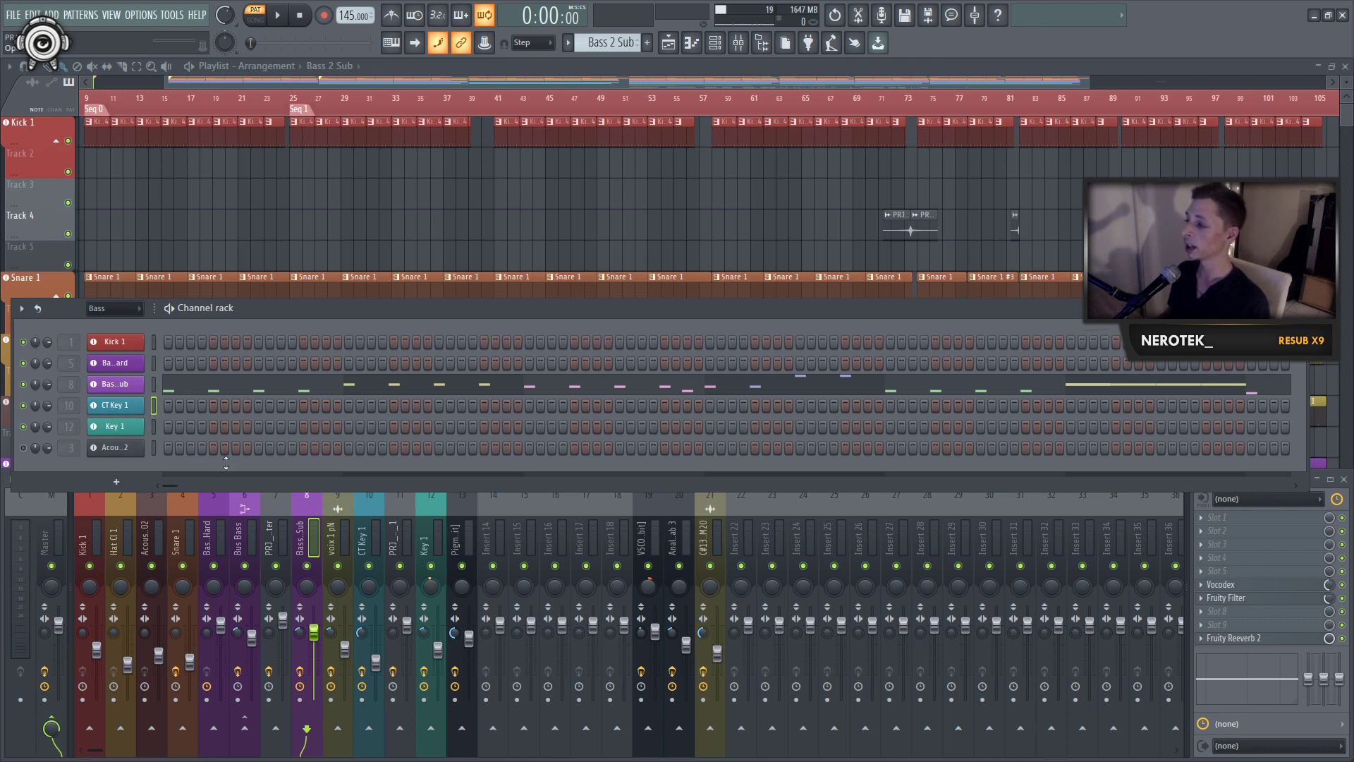
key("alt+c")
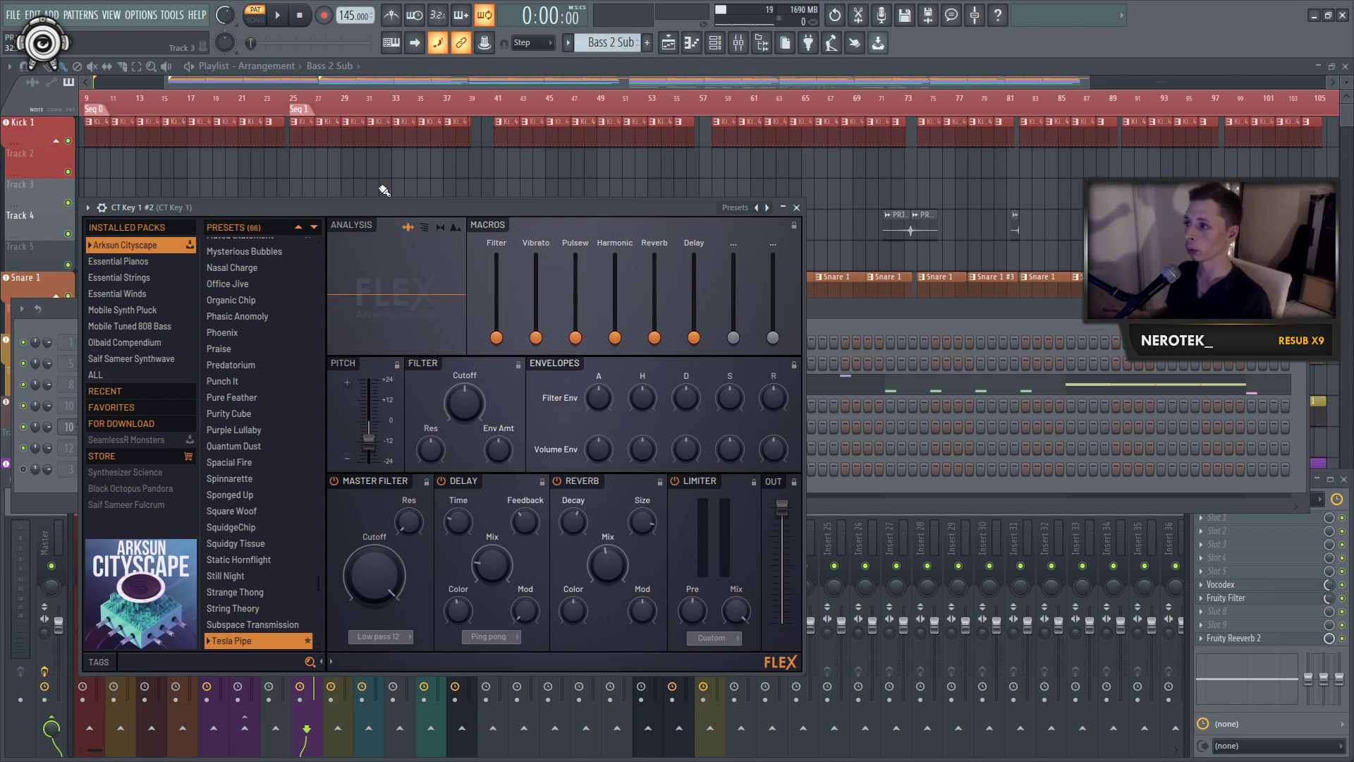
left_click_drag(380, 206, 674, 146)
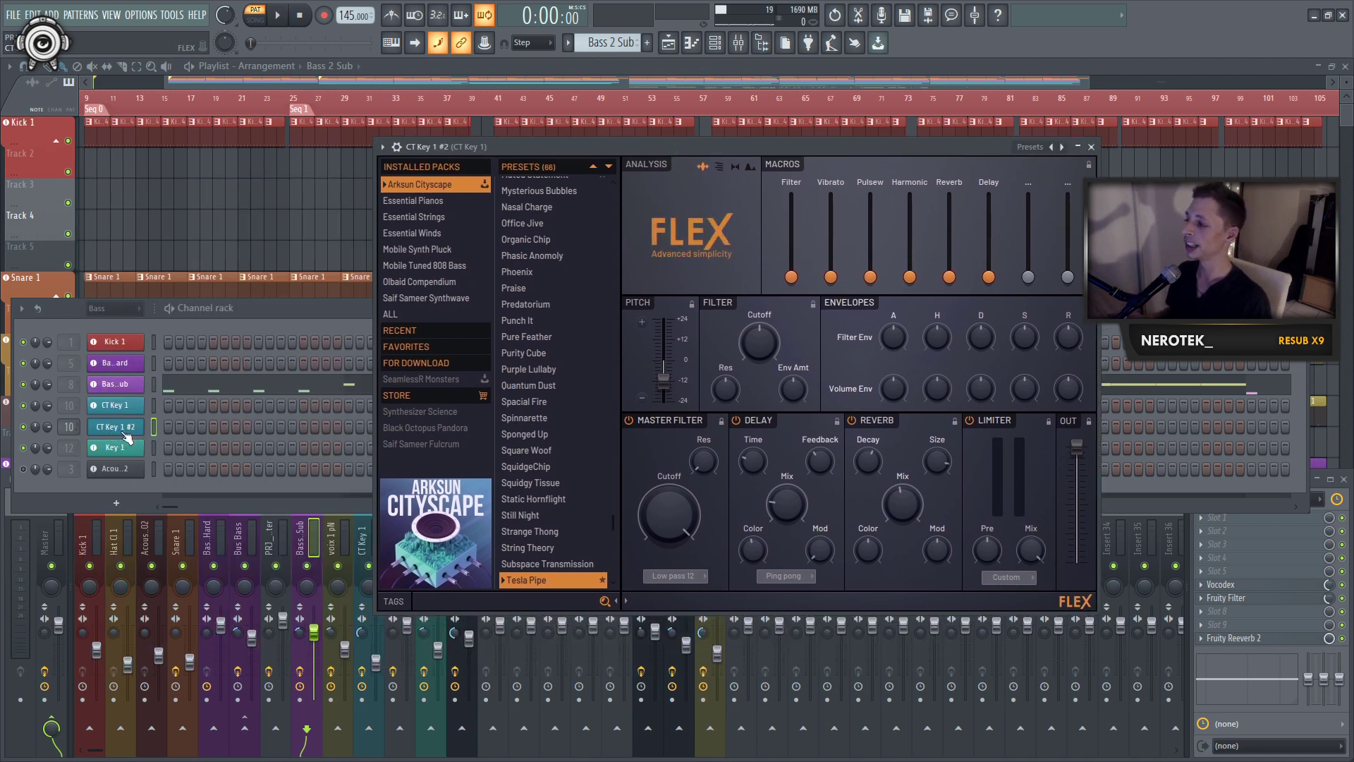
key("alt+Delete")
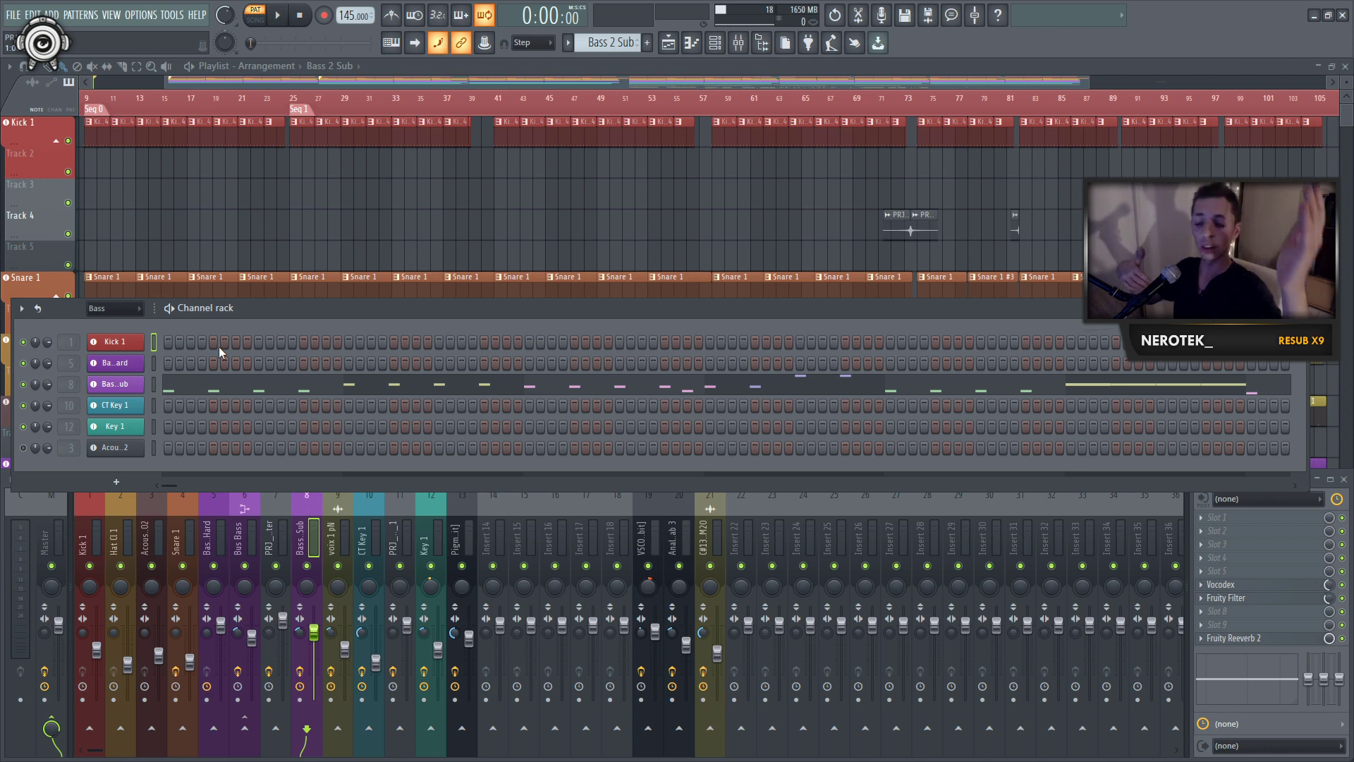
Step: Set the channel rack's group filter to All and select the Bass 2 Sub and Kick 1 channels in turn
left_click(114, 308)
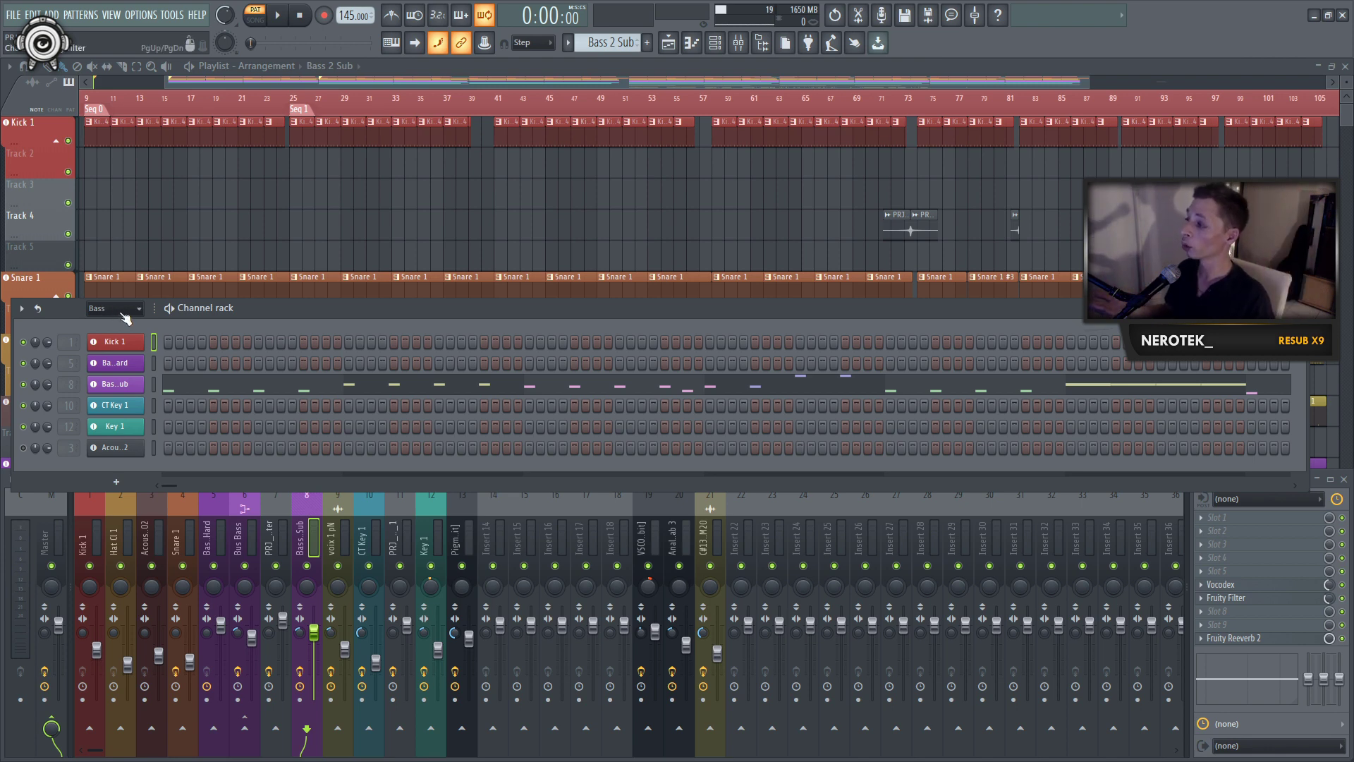
left_click(129, 316)
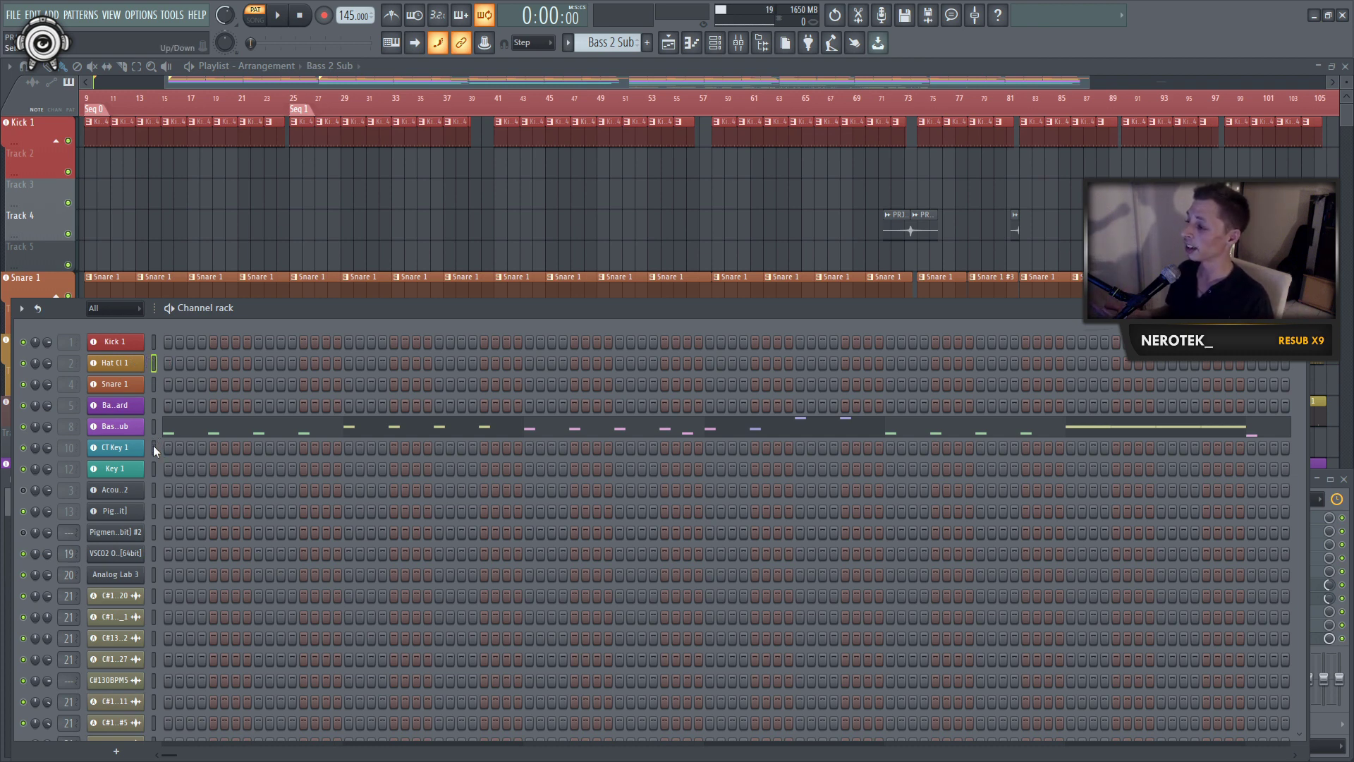
left_click(152, 427)
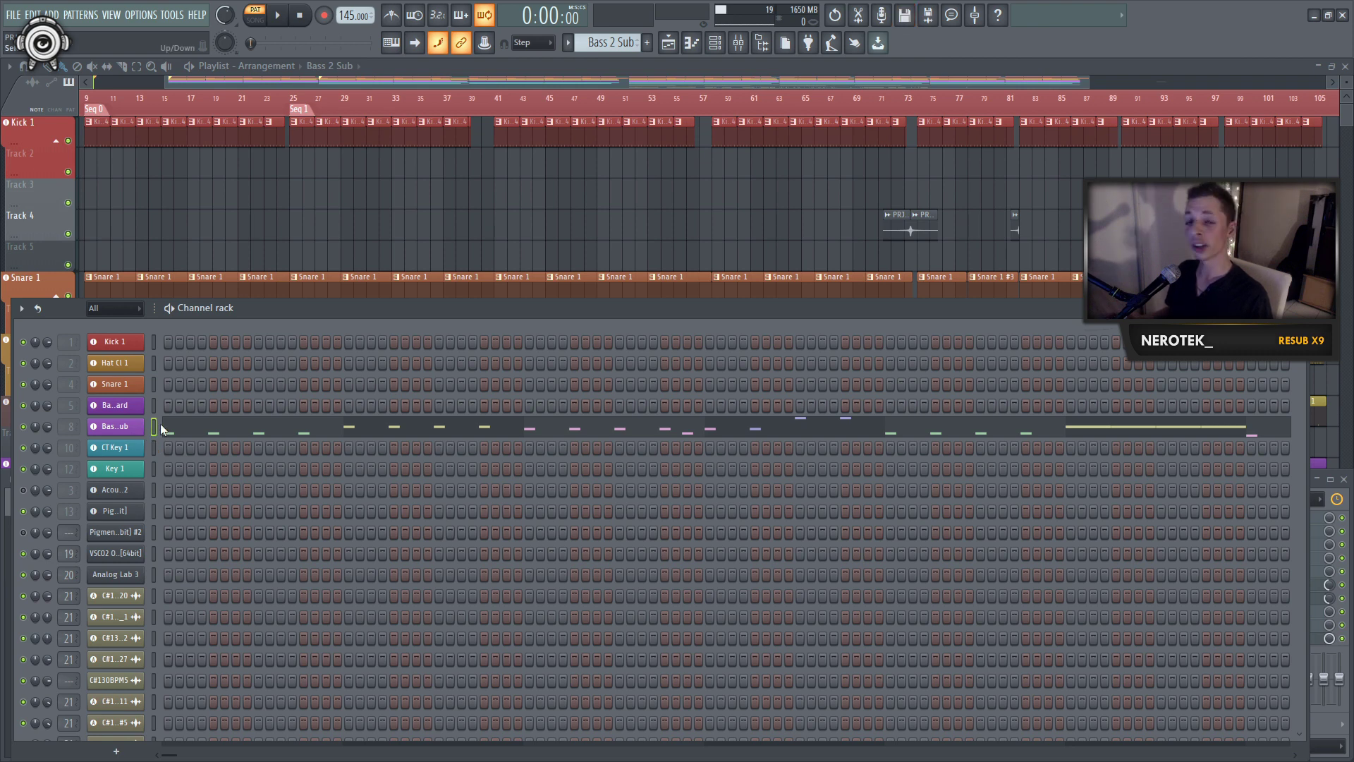
left_click(154, 342)
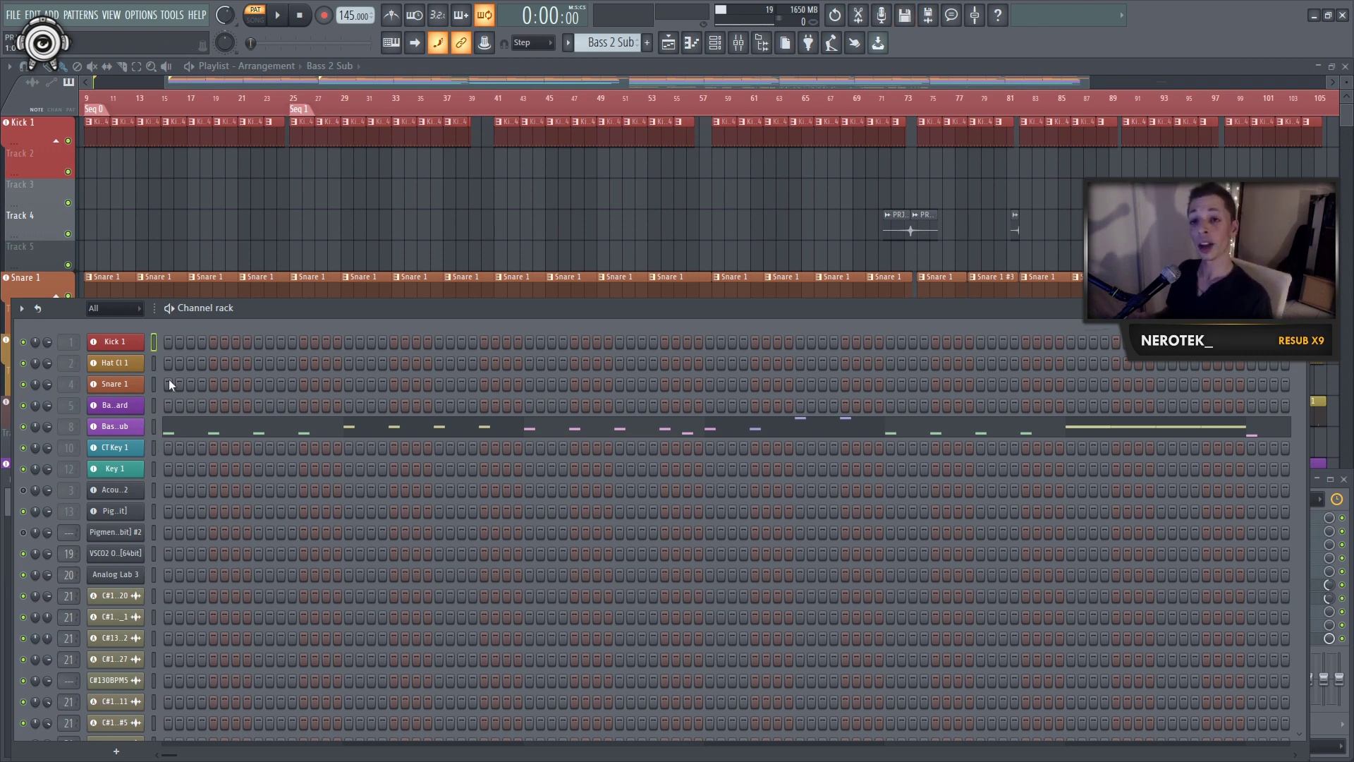
Step: Zip the Bass 2 Sub channel into a thin strip and expand it again
left_click(155, 427)
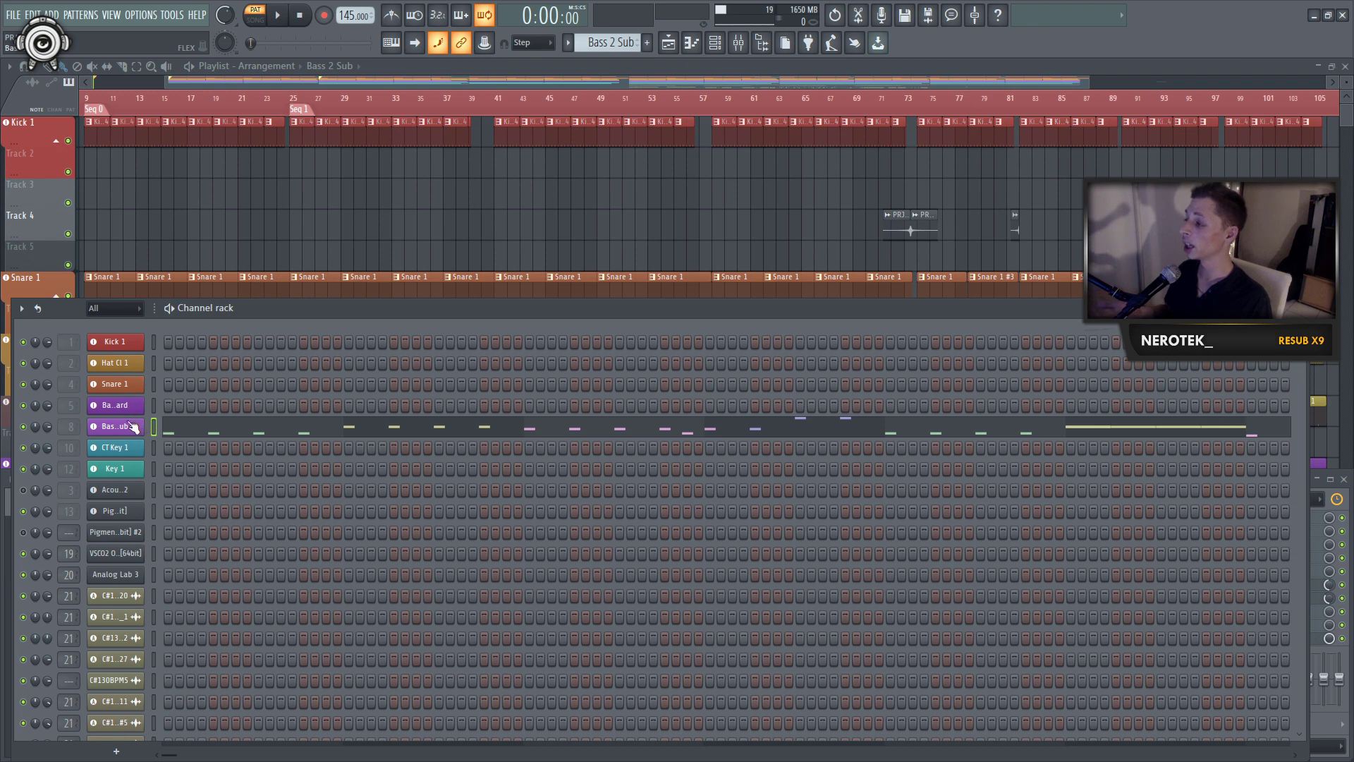
key("alt+z")
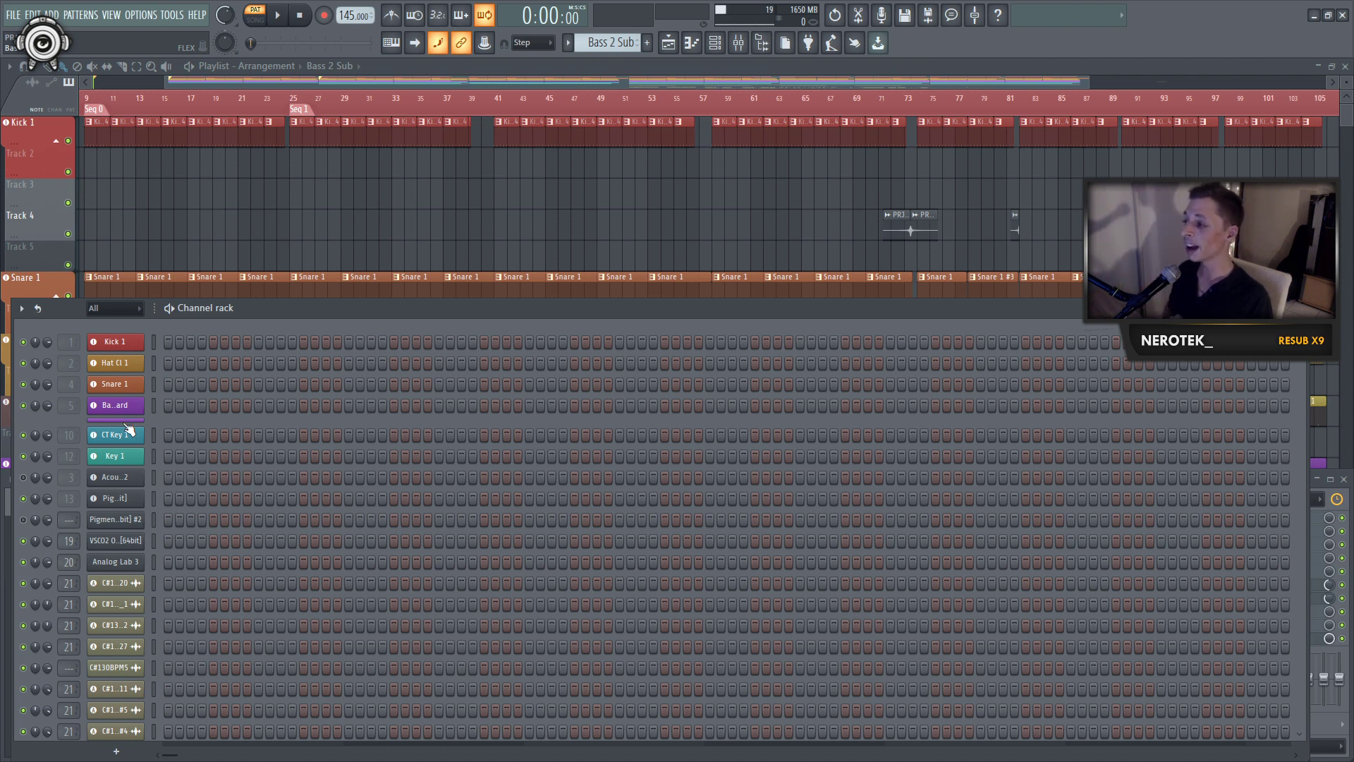
left_click(127, 421)
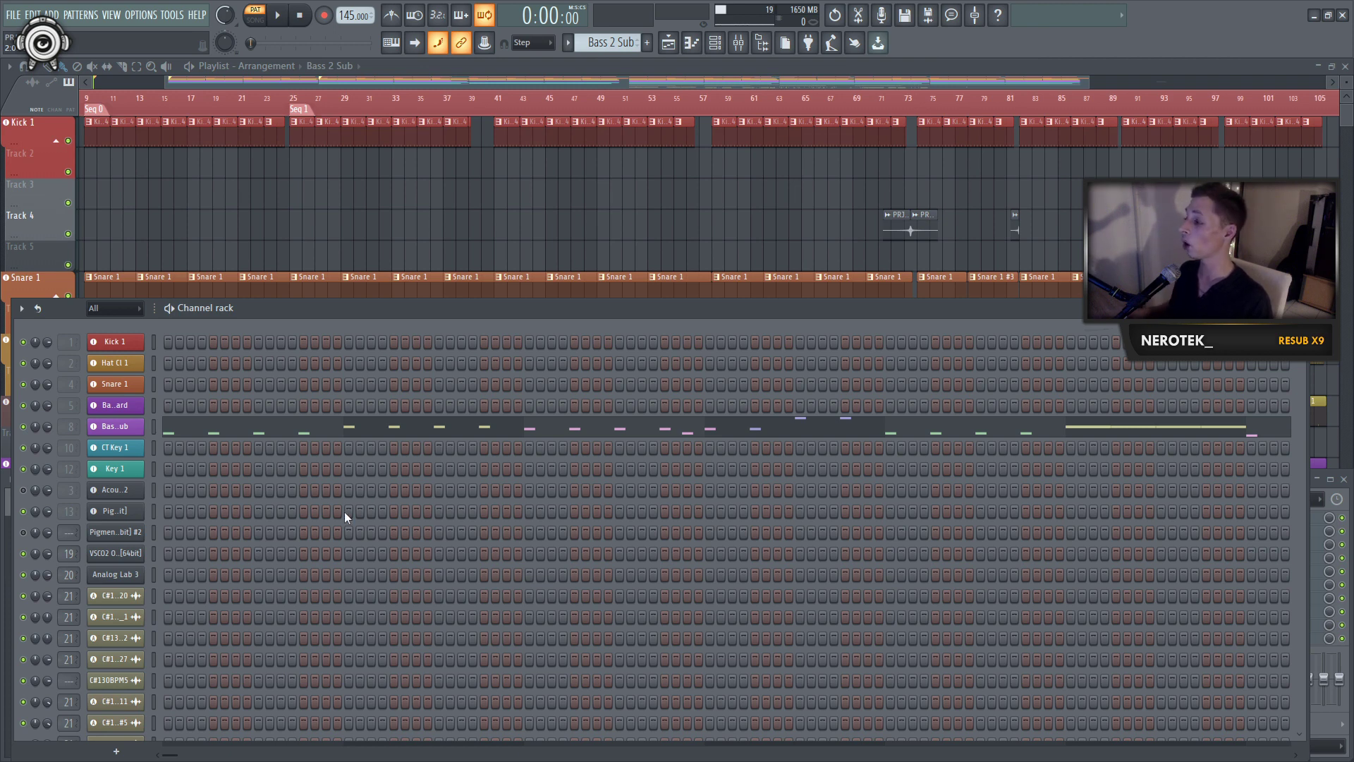
Step: Route the unassigned Pigments [64bit] #2 channel to mixer track 15
scroll(218, 489, "down", 3)
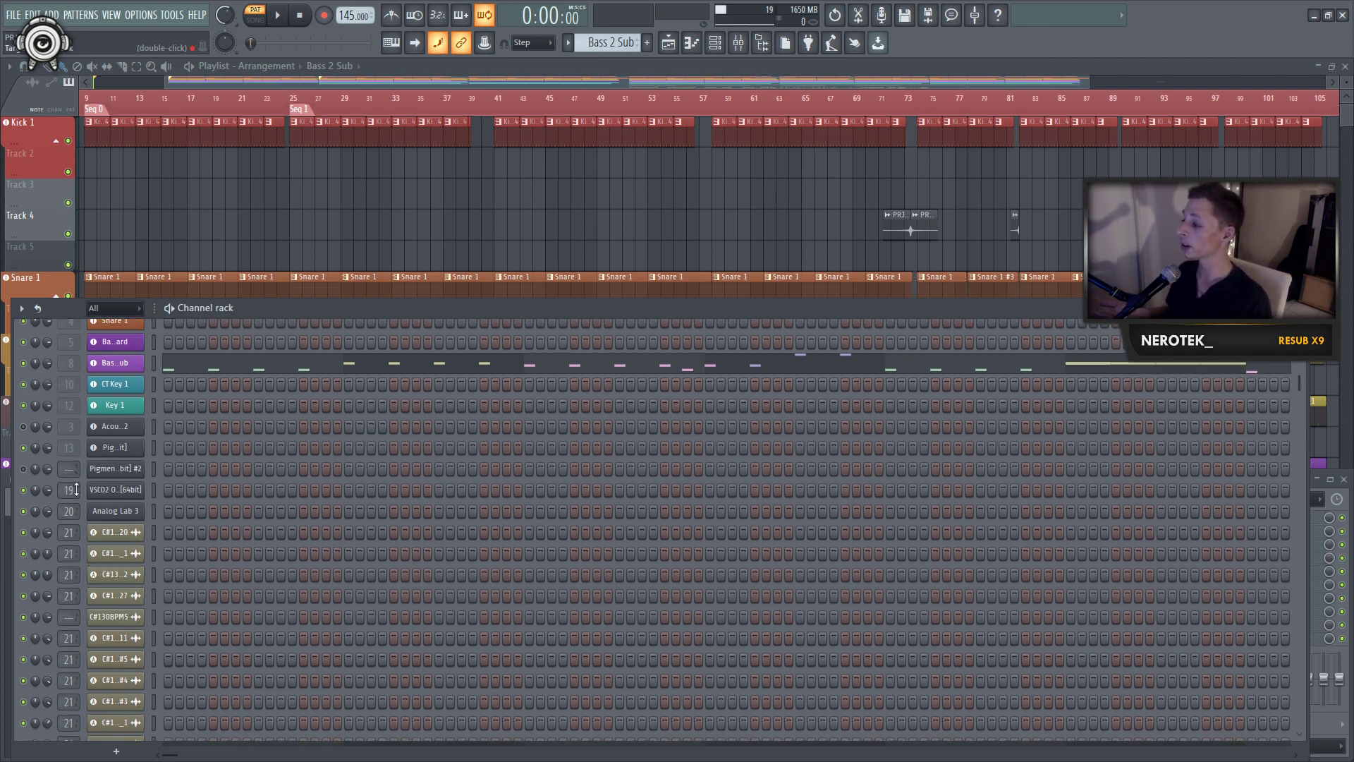
left_click(155, 467)
key("ctrl+l")
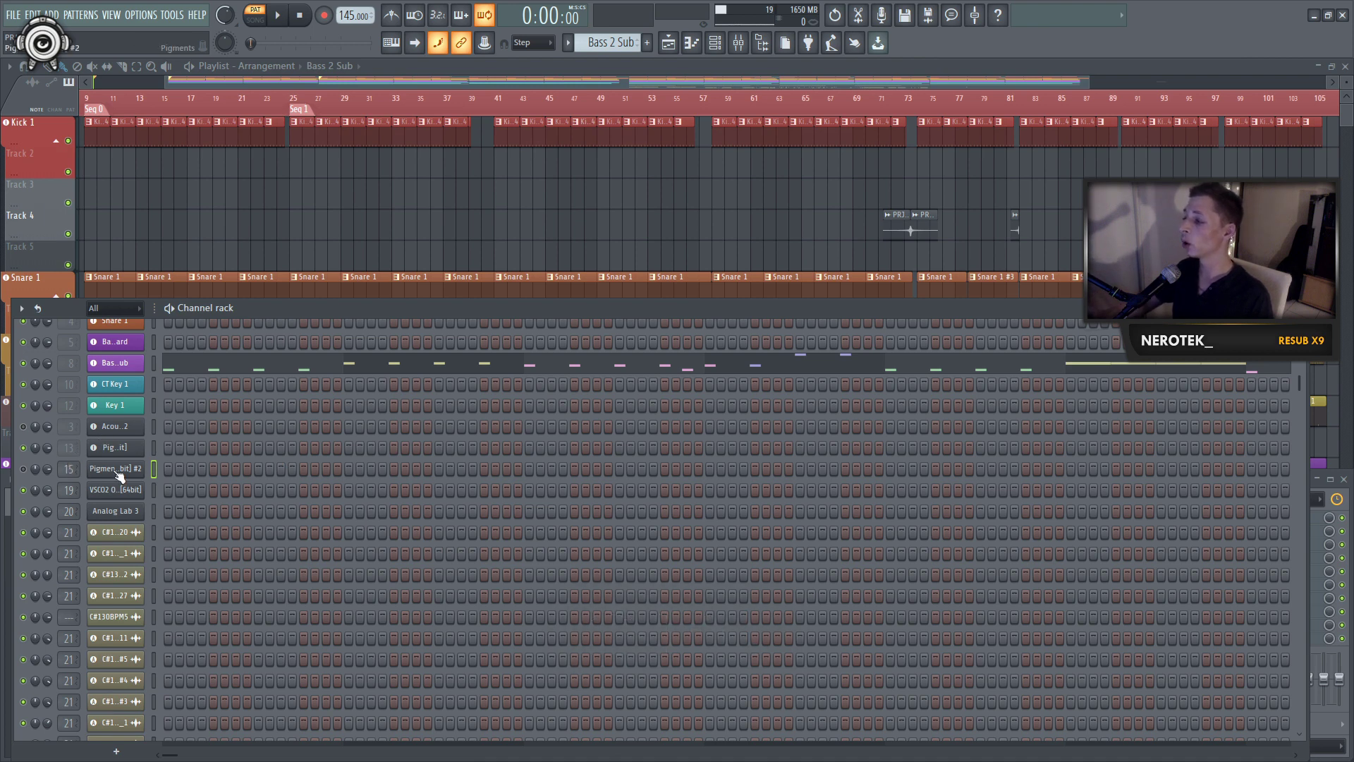
Step: View the Pigments [64bit] #2 mixer track in a taller mixer window and hide the mixer
double_click(71, 470)
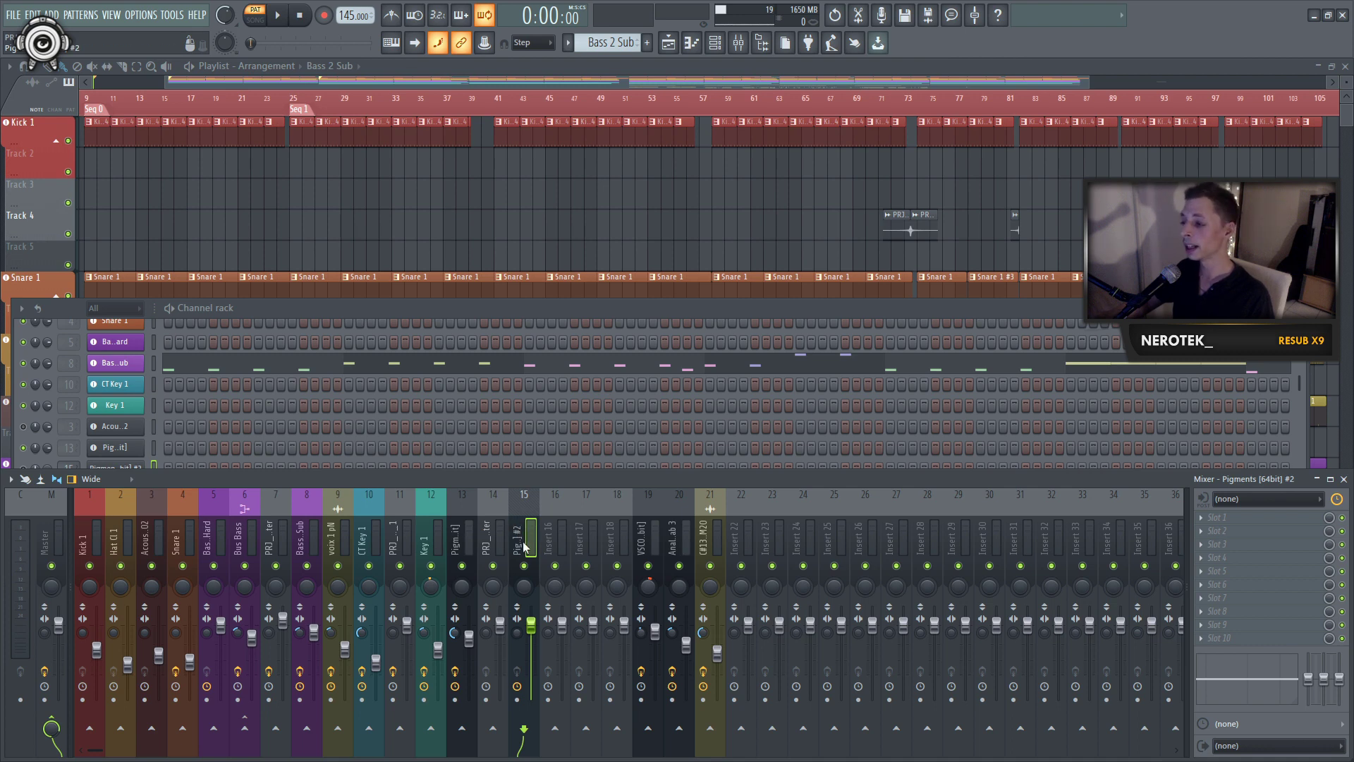
left_click_drag(529, 465, 564, 300)
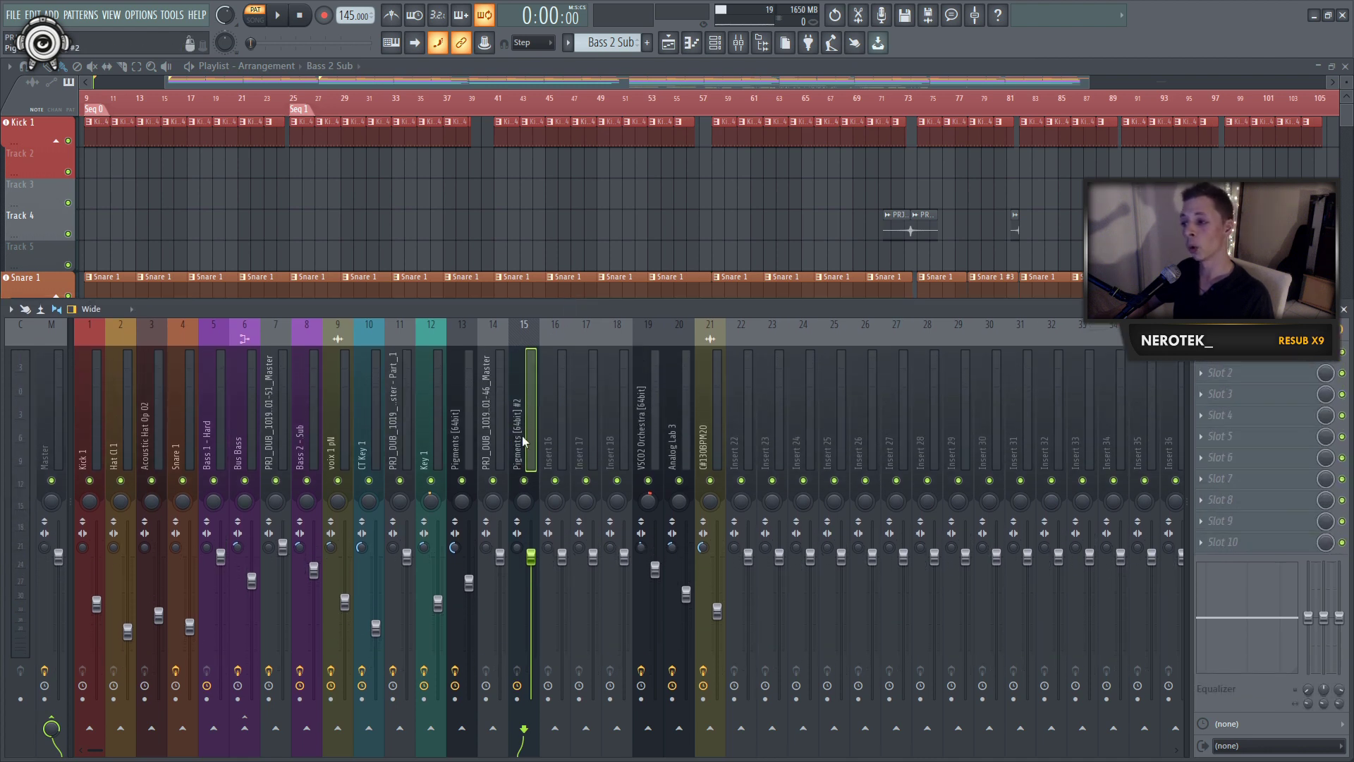
key("F9")
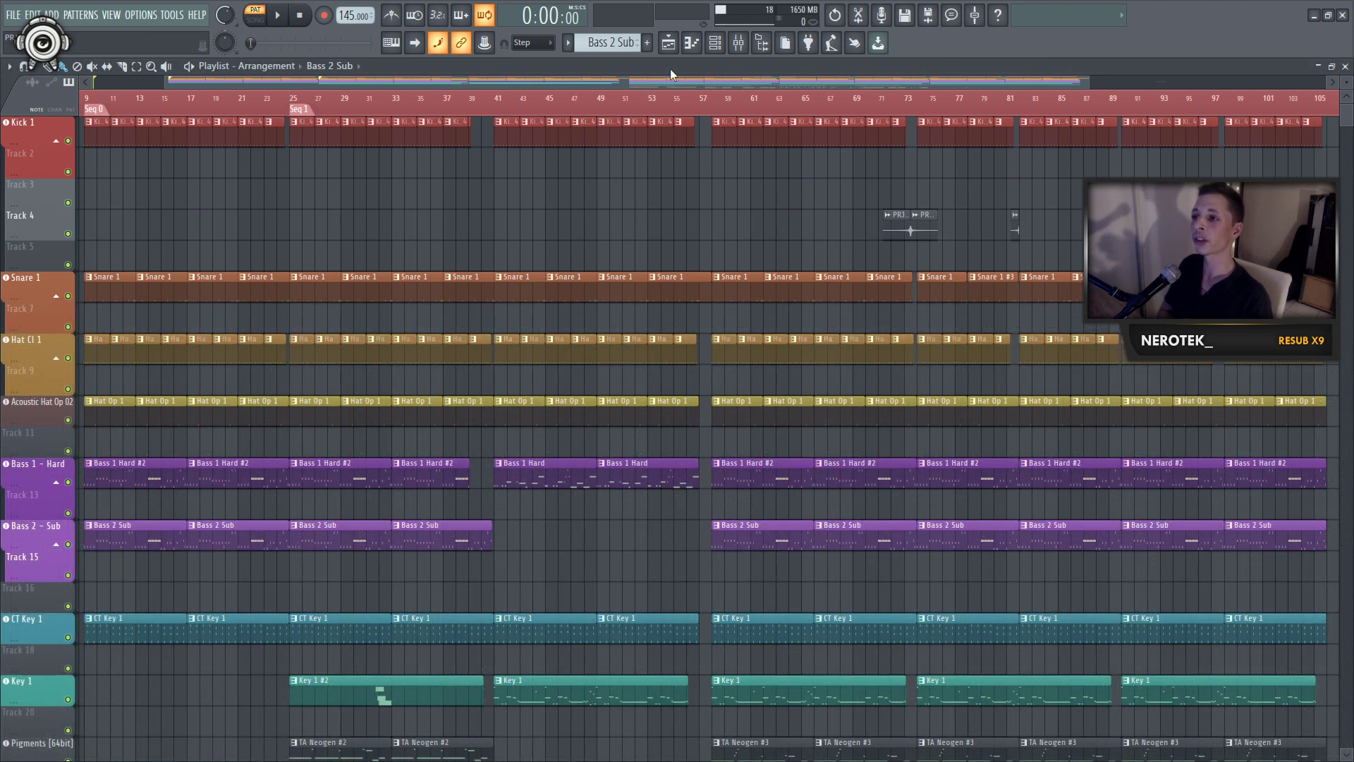